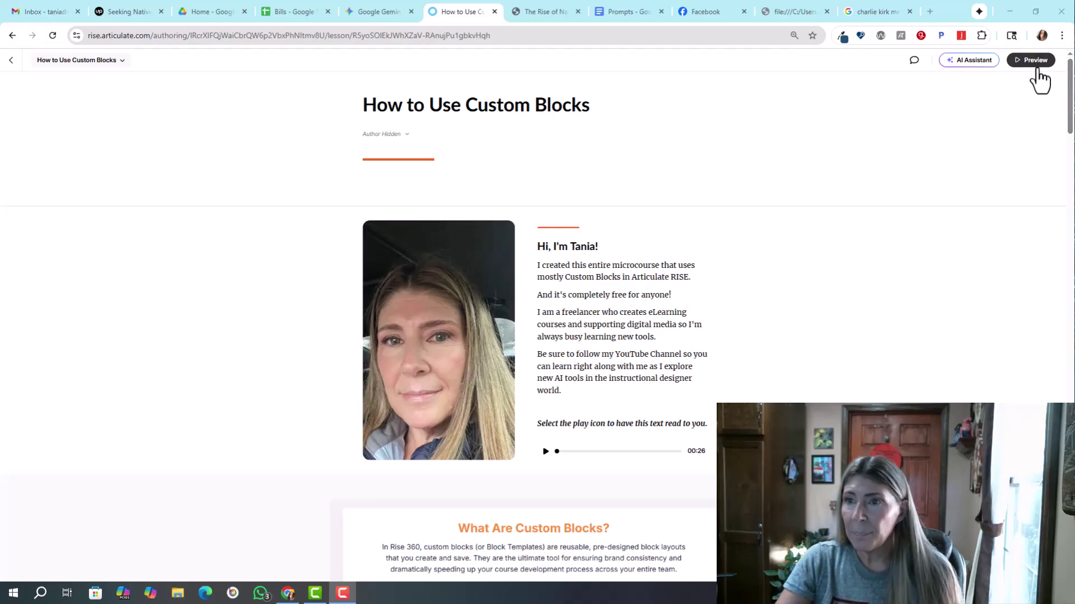
Step: Scroll past the four Why Use Custom Blocks cards to the gap above How to Get Started
scroll(1067, 112, down, 3)
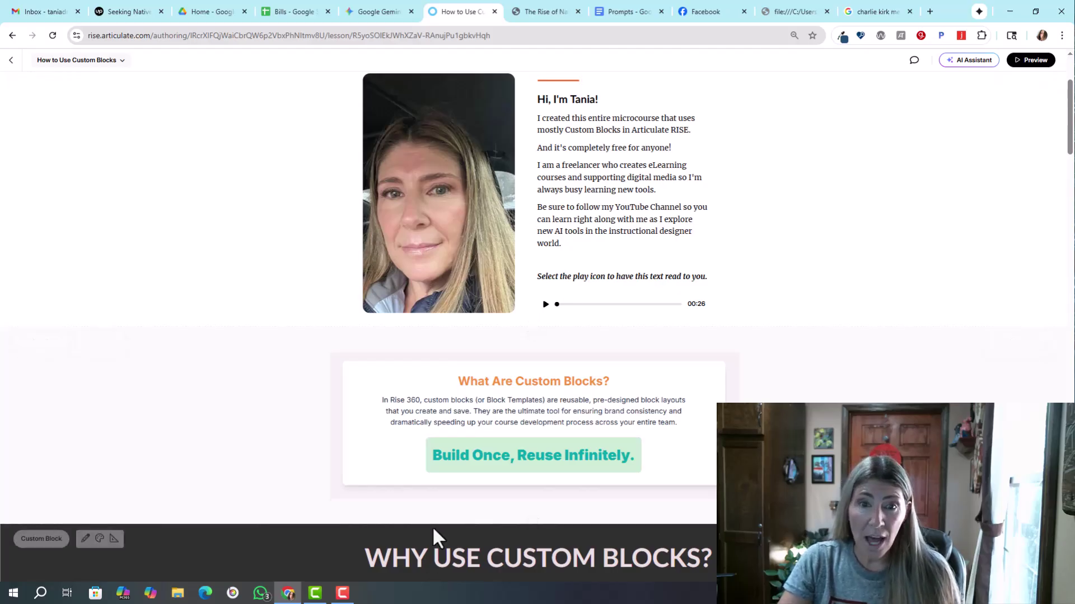
scroll(1069, 128, down, 1)
drag(1069, 127, 1070, 178)
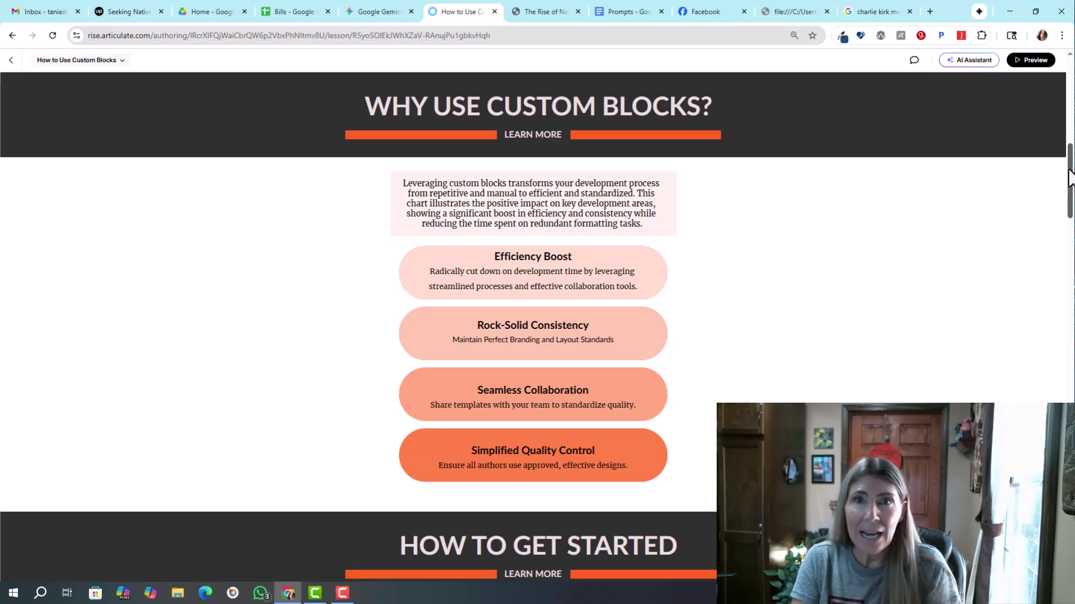
scroll(1066, 204, down, 1)
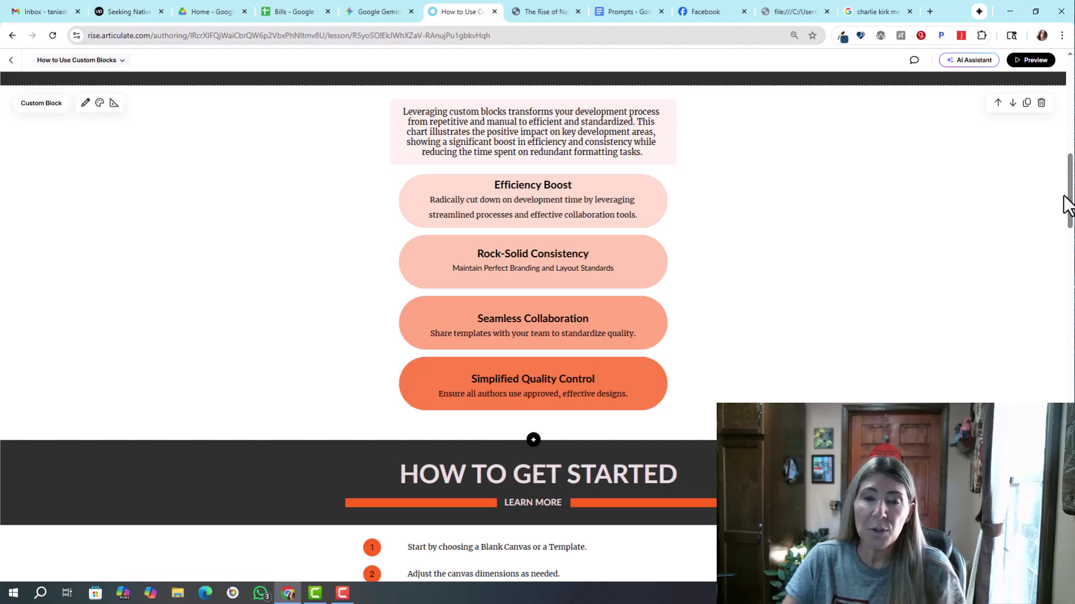
Step: Browse the custom block template categories, then insert the Comparisons Do's and Don'ts template
click(534, 441)
click(33, 326)
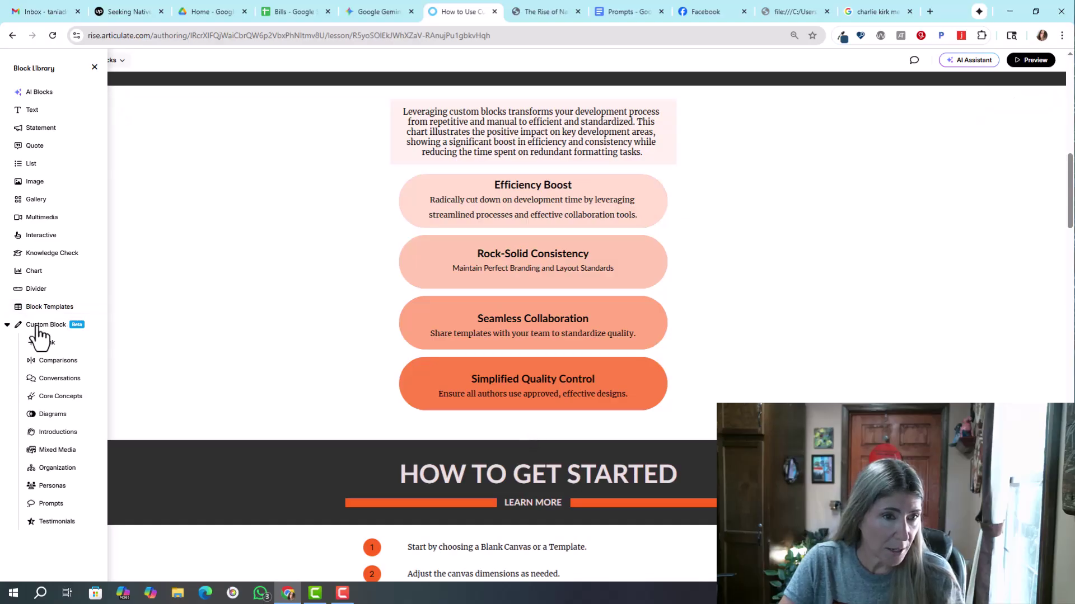
click(54, 364)
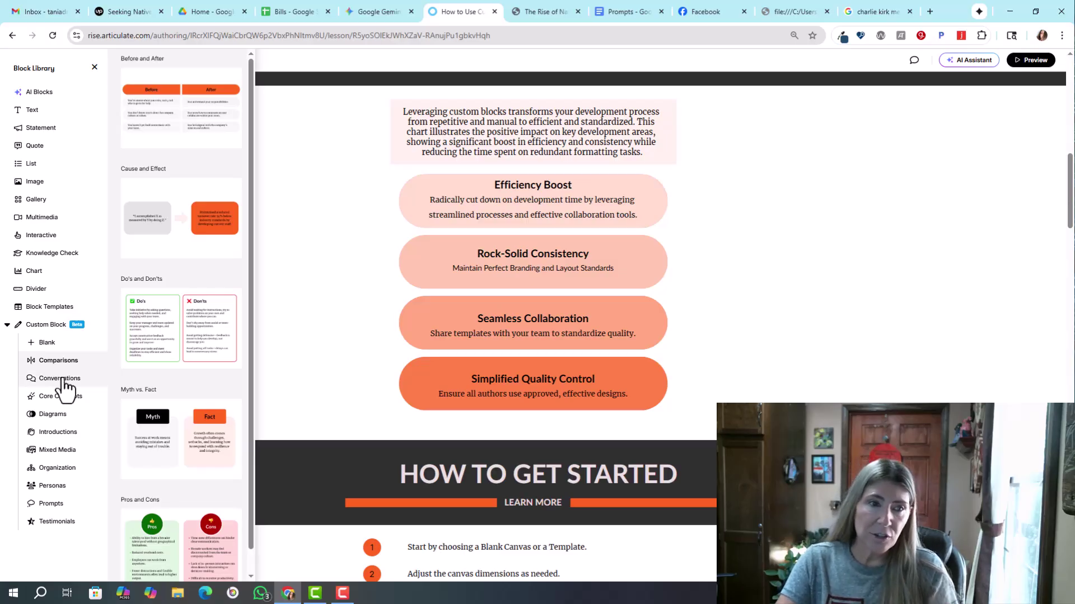
click(62, 398)
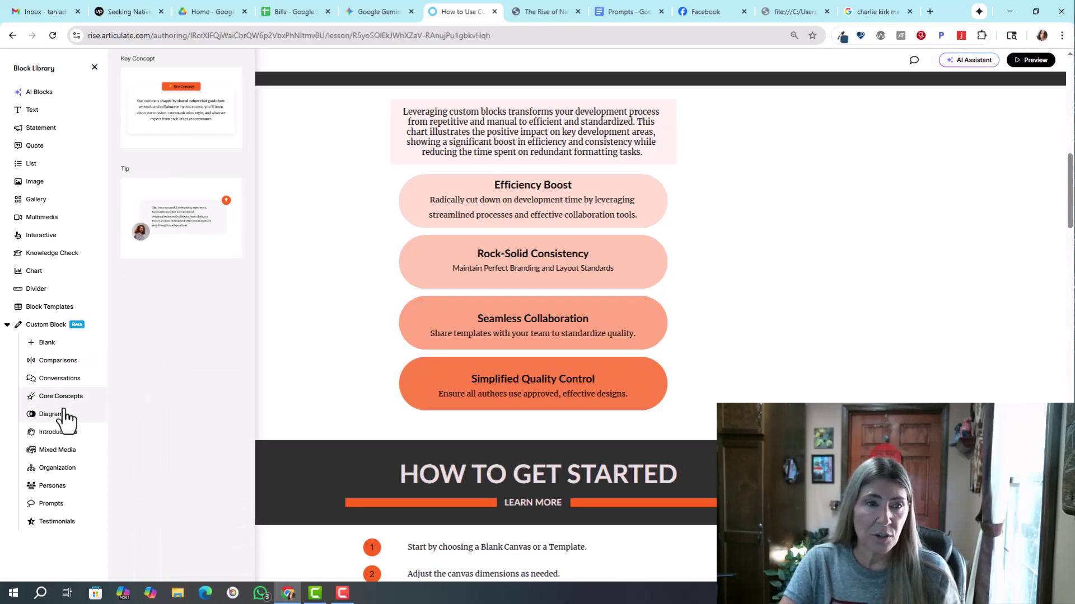
click(65, 416)
click(69, 435)
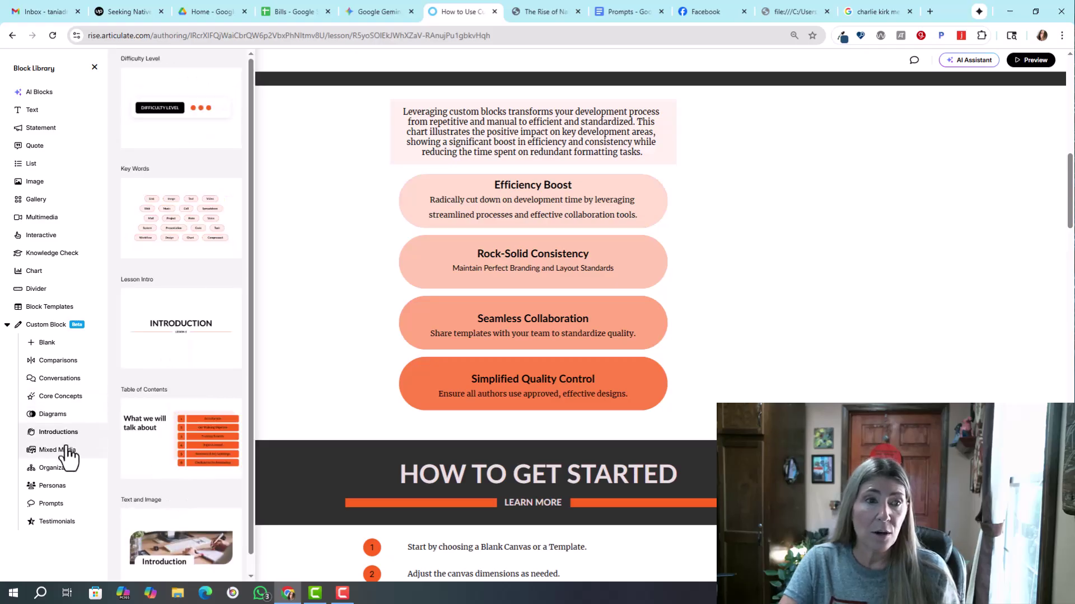
click(67, 452)
click(65, 469)
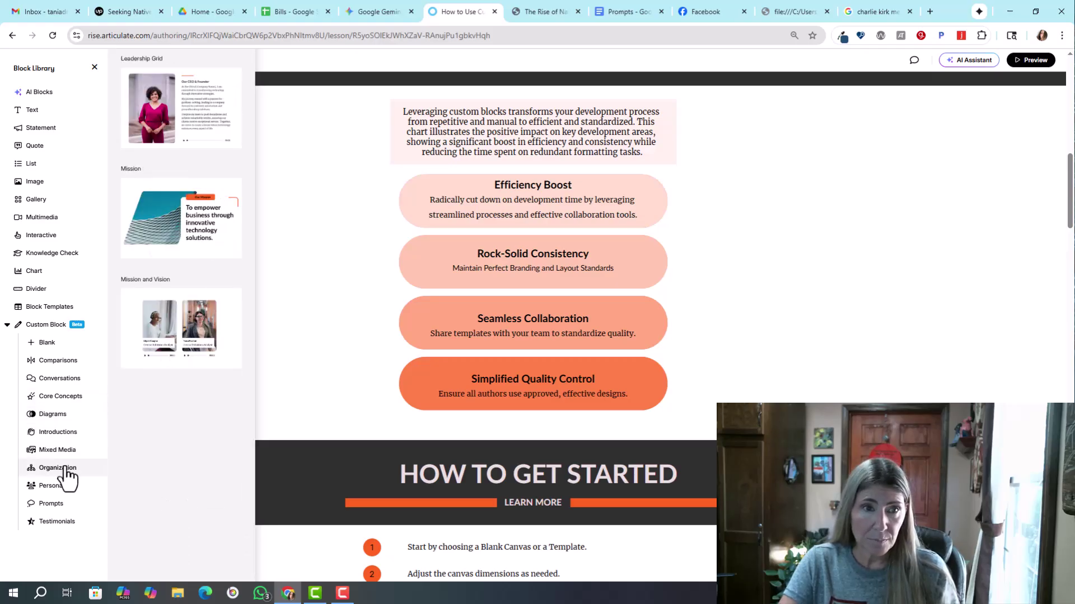
click(52, 365)
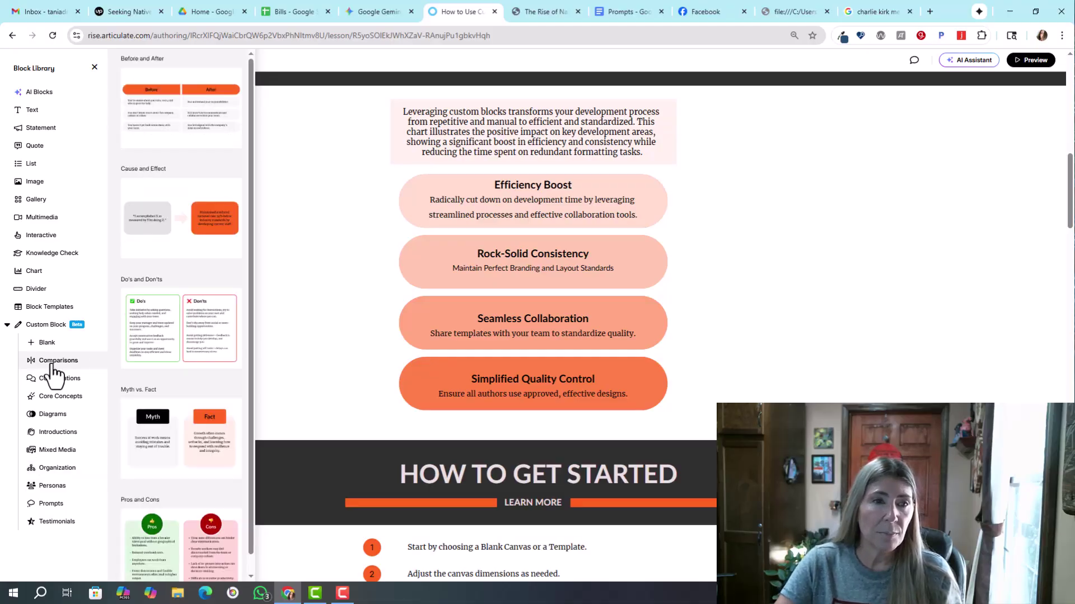
click(202, 319)
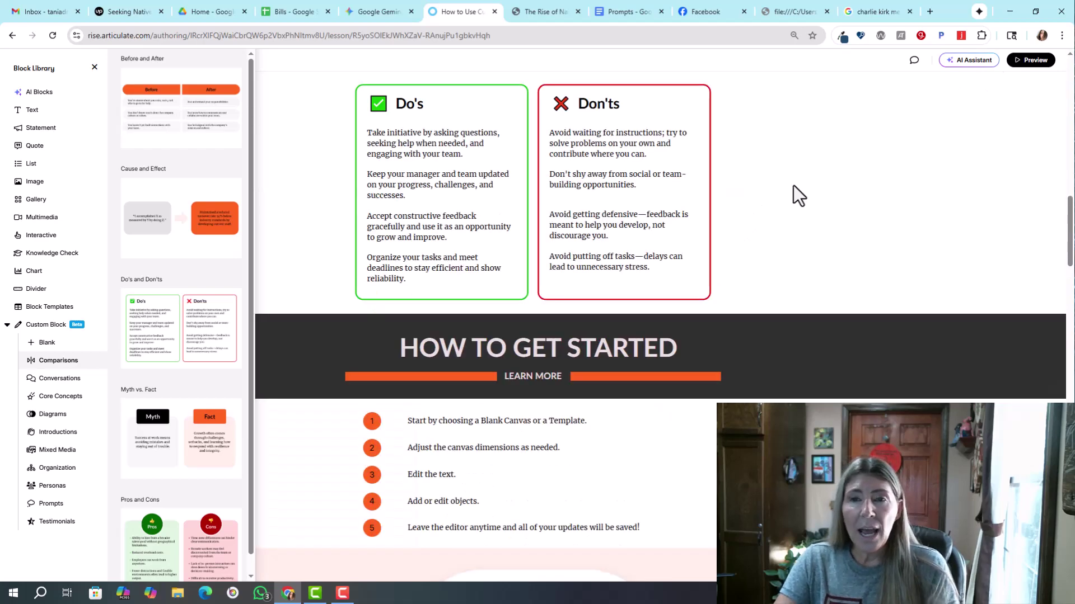
Step: Edit the Do's and Don'ts block and stretch its canvas top and bottom to 832 × 894
click(799, 195)
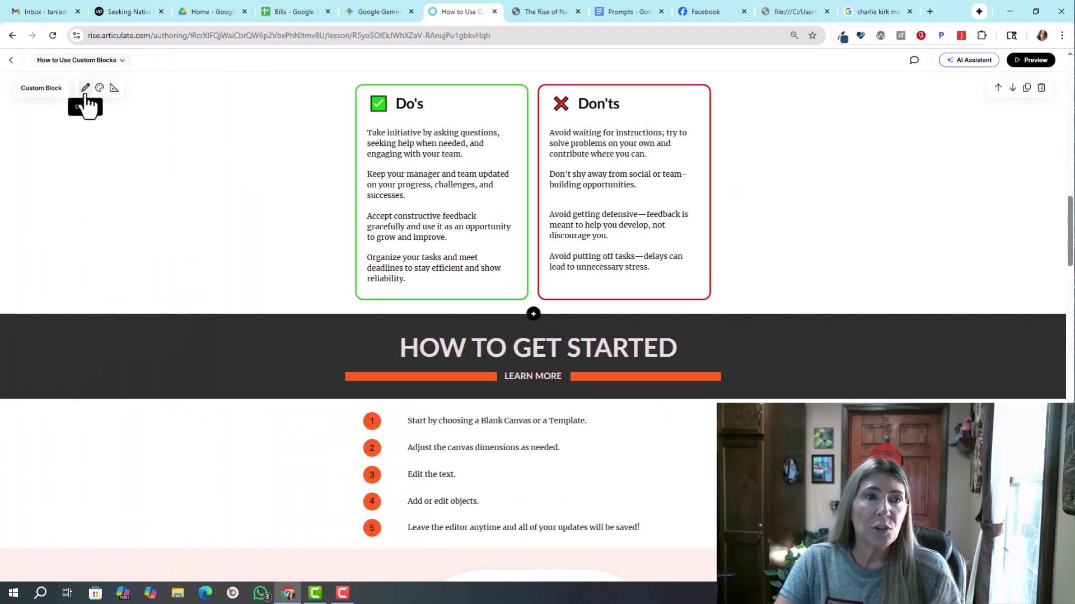
click(85, 88)
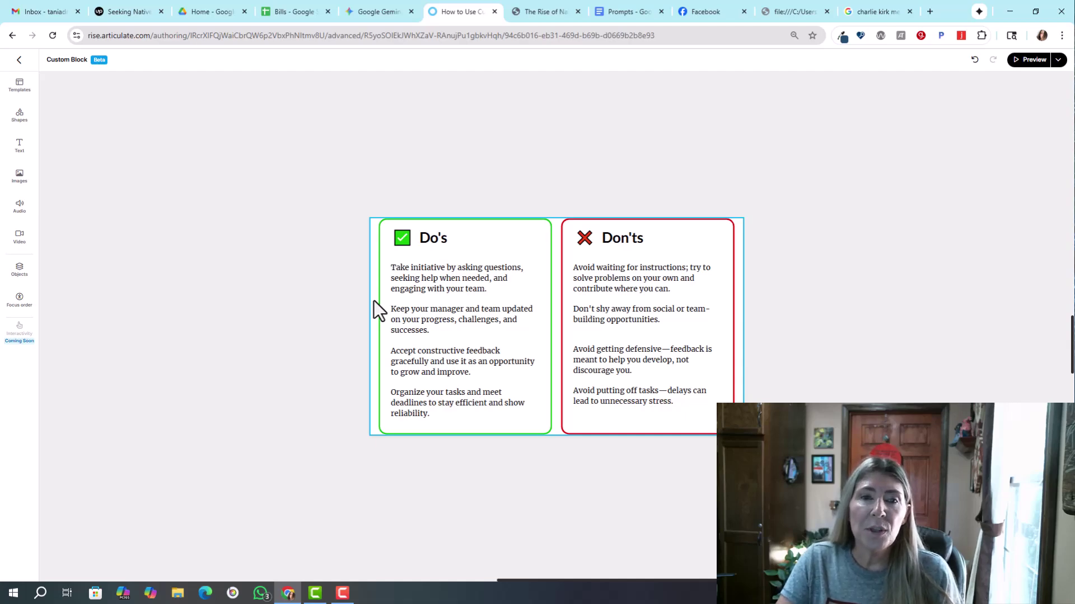
click(374, 301)
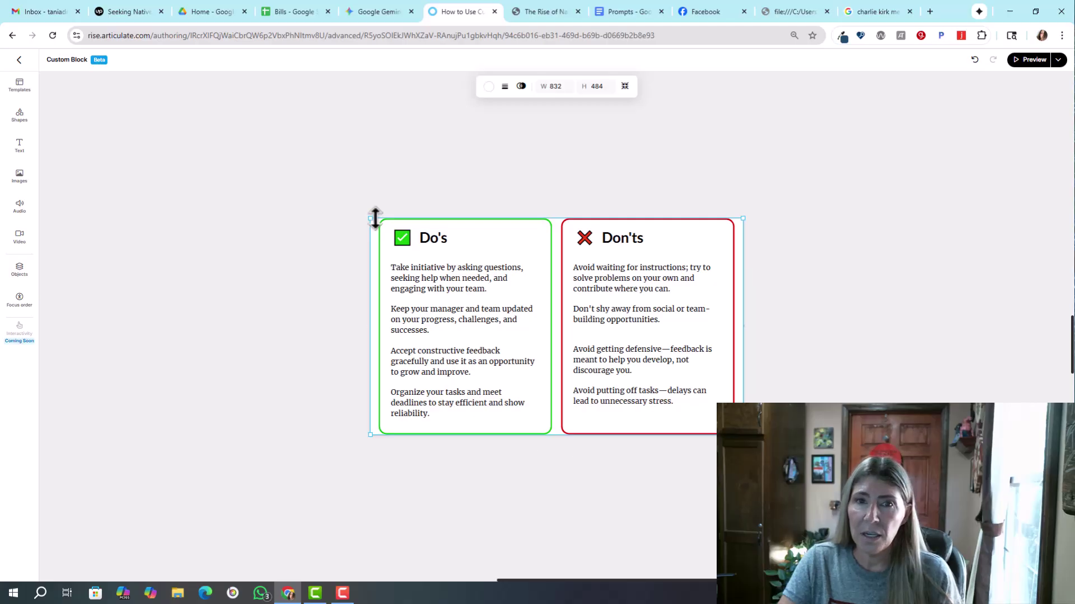
drag(374, 218, 378, 186)
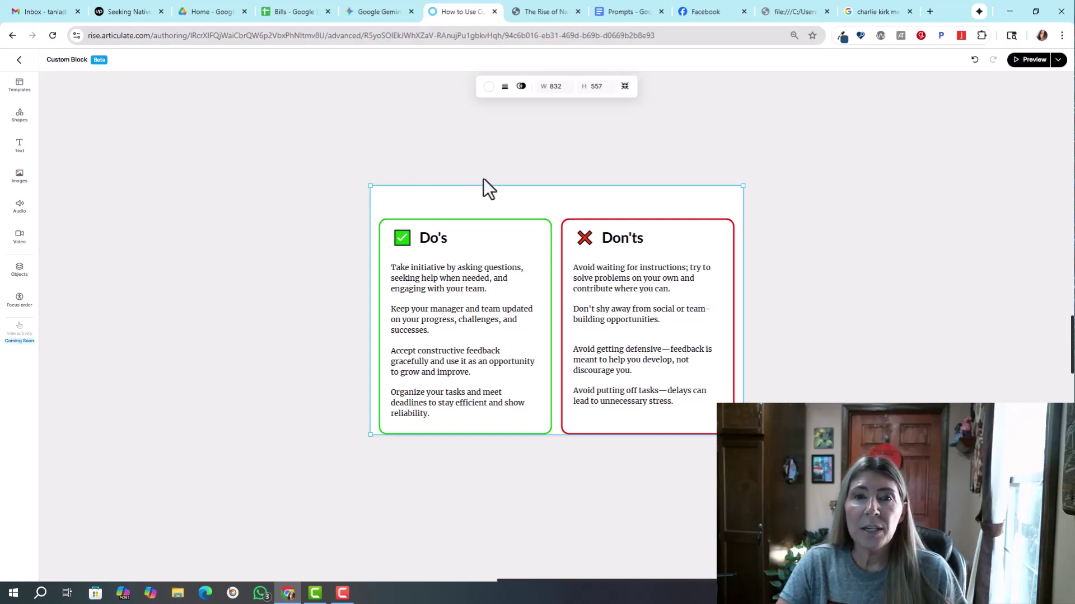
drag(486, 186, 492, 127)
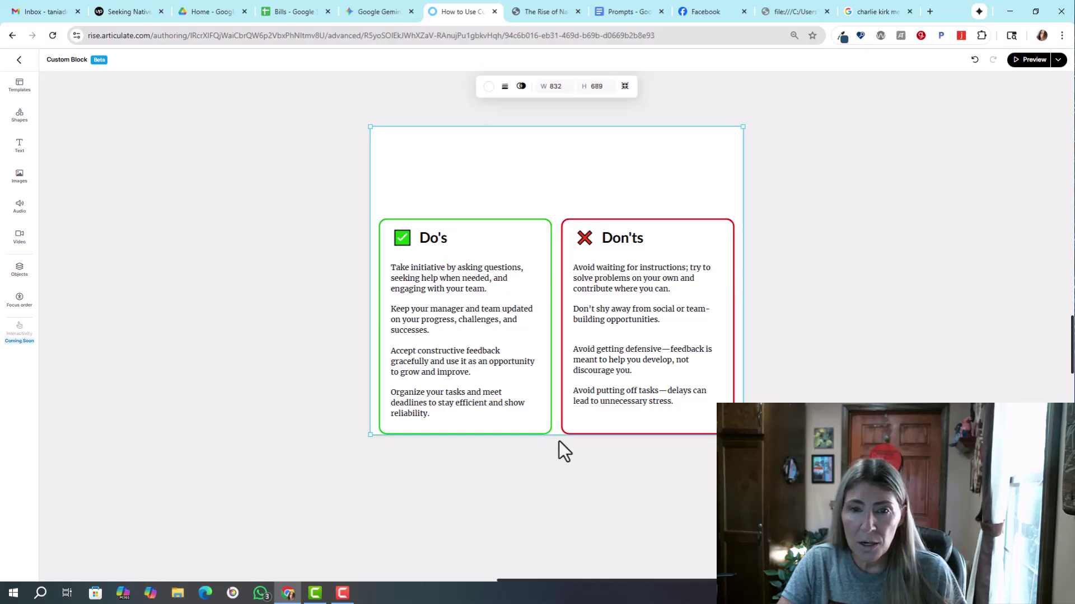
drag(558, 438, 556, 527)
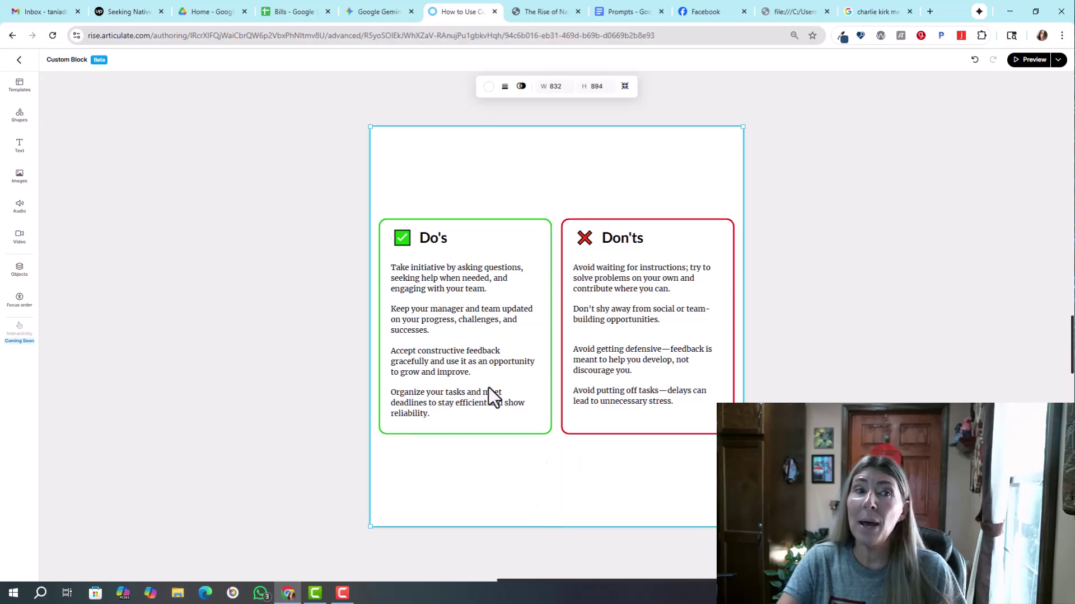
Step: Reopen the Do's and Don'ts block and lower its top edge to trim the height to 767
click(19, 60)
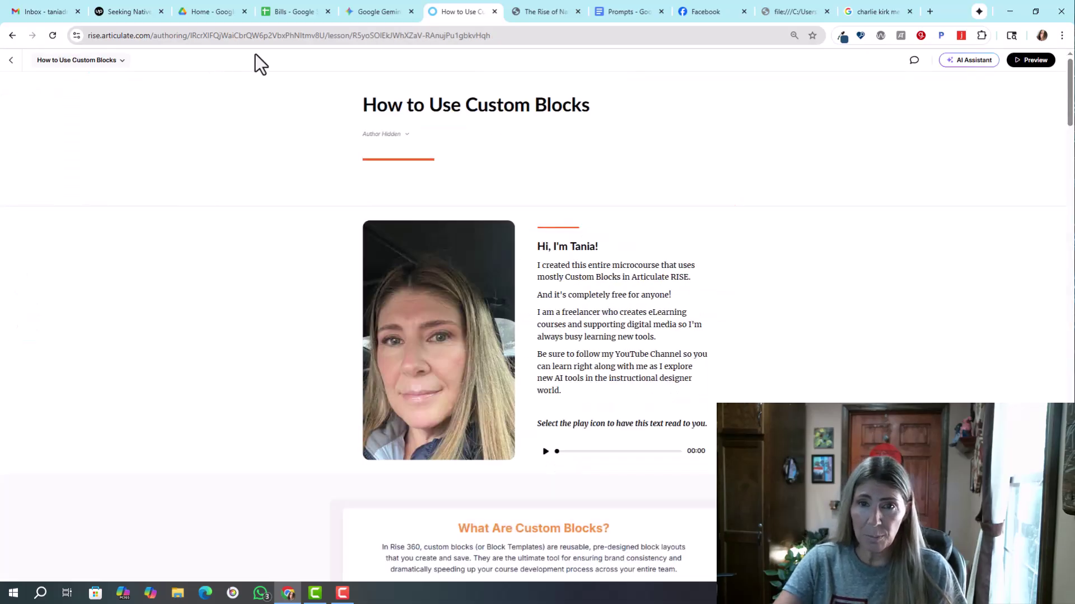
mouse_move(1069, 224)
mouse_down()
mouse_move(1070, 352)
mouse_move(1070, 226)
mouse_up()
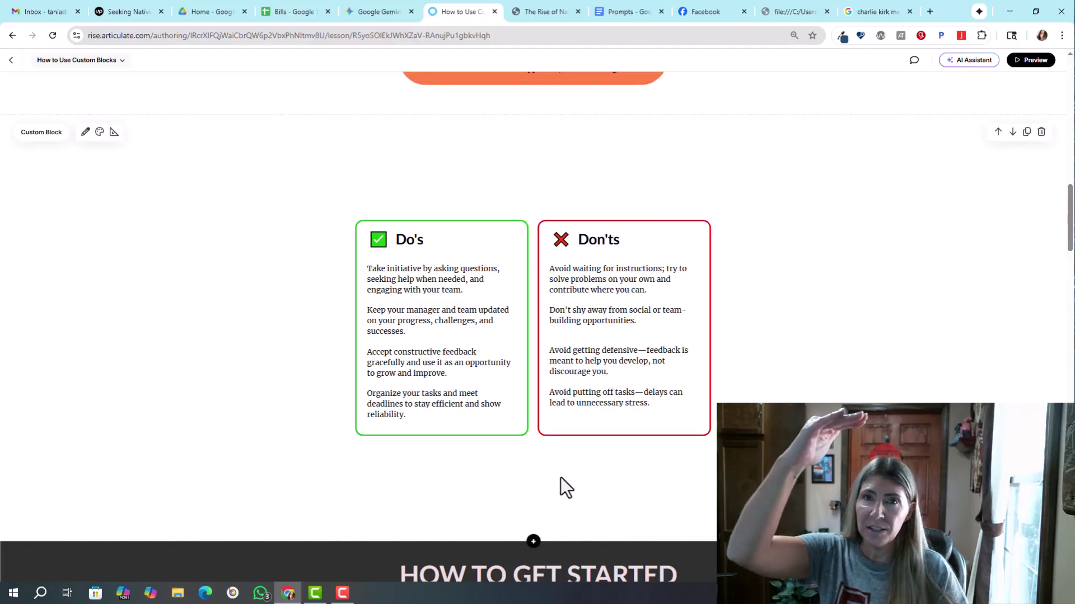
click(86, 132)
click(535, 157)
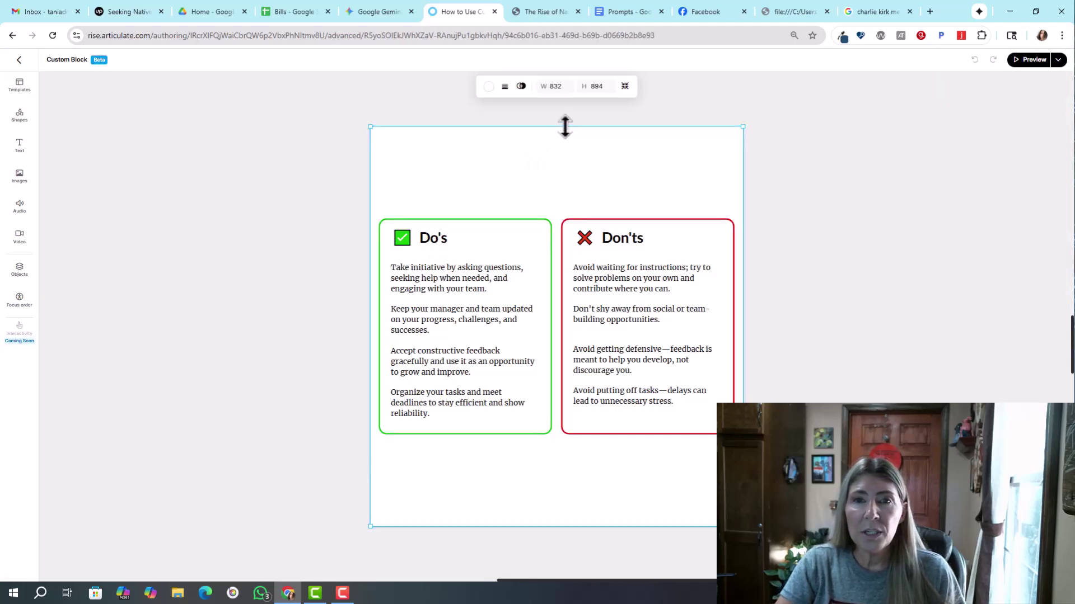
drag(566, 126, 560, 179)
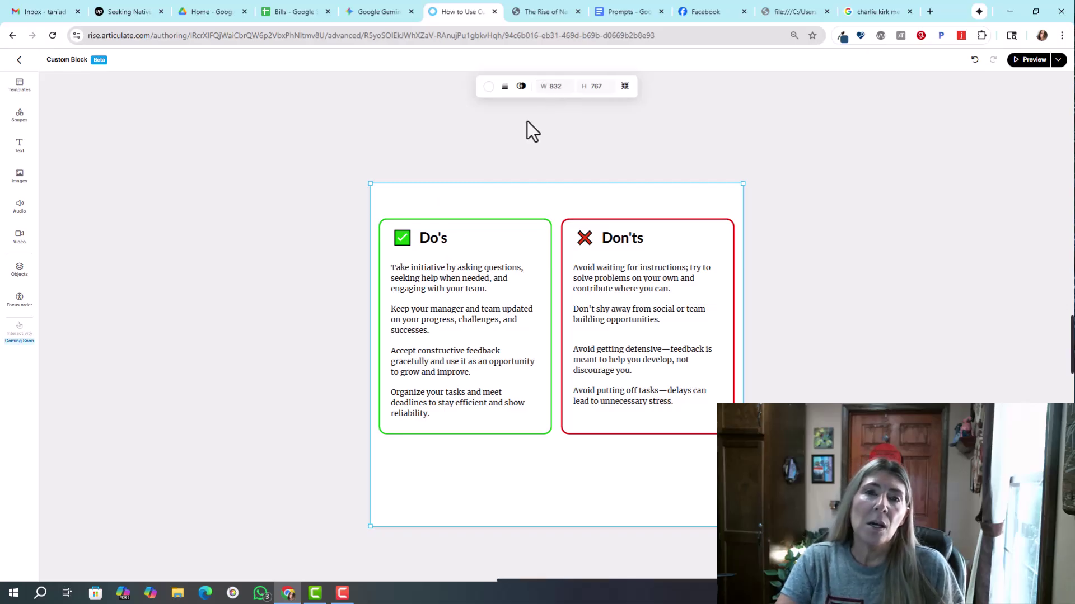
click(487, 87)
click(495, 140)
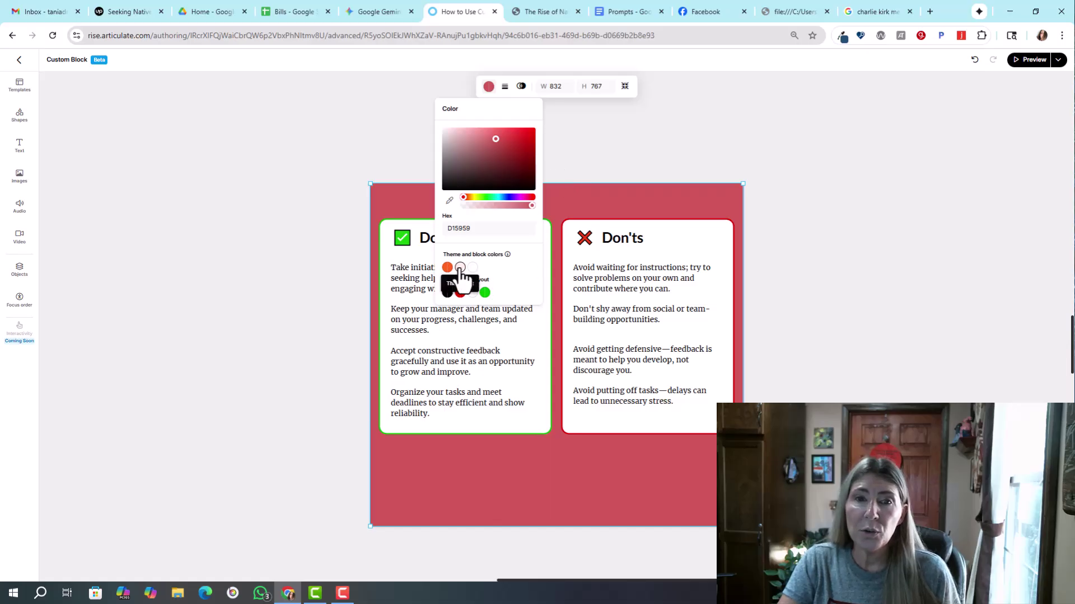
click(460, 267)
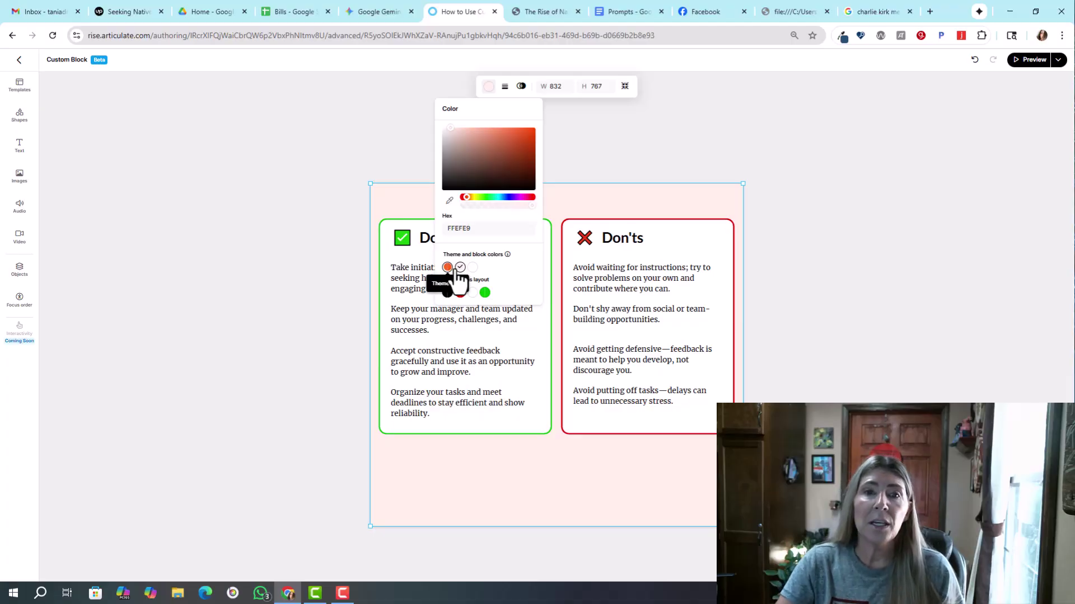
click(460, 293)
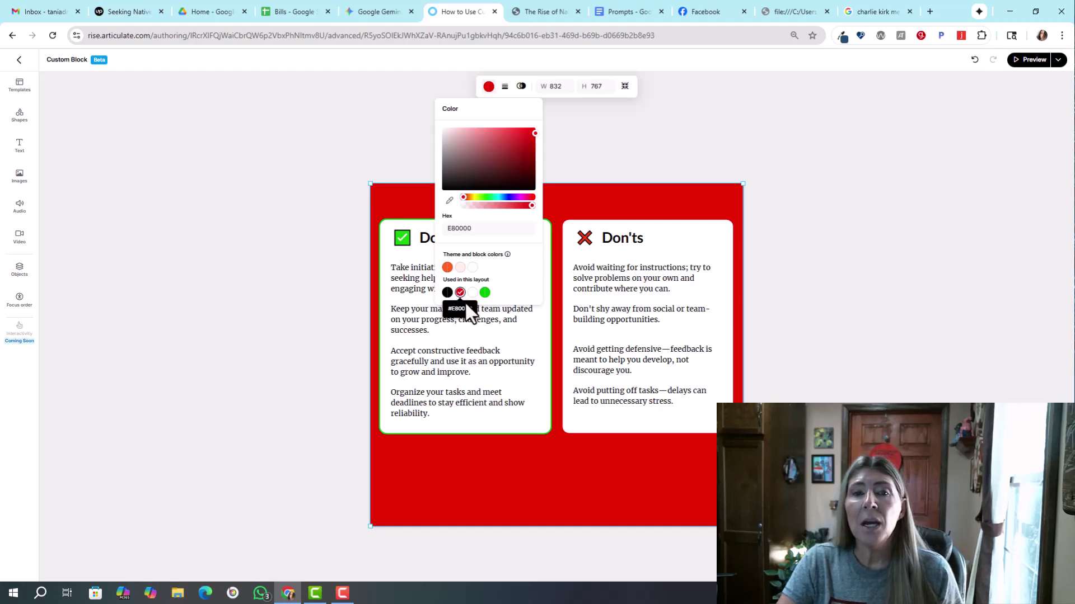
click(473, 268)
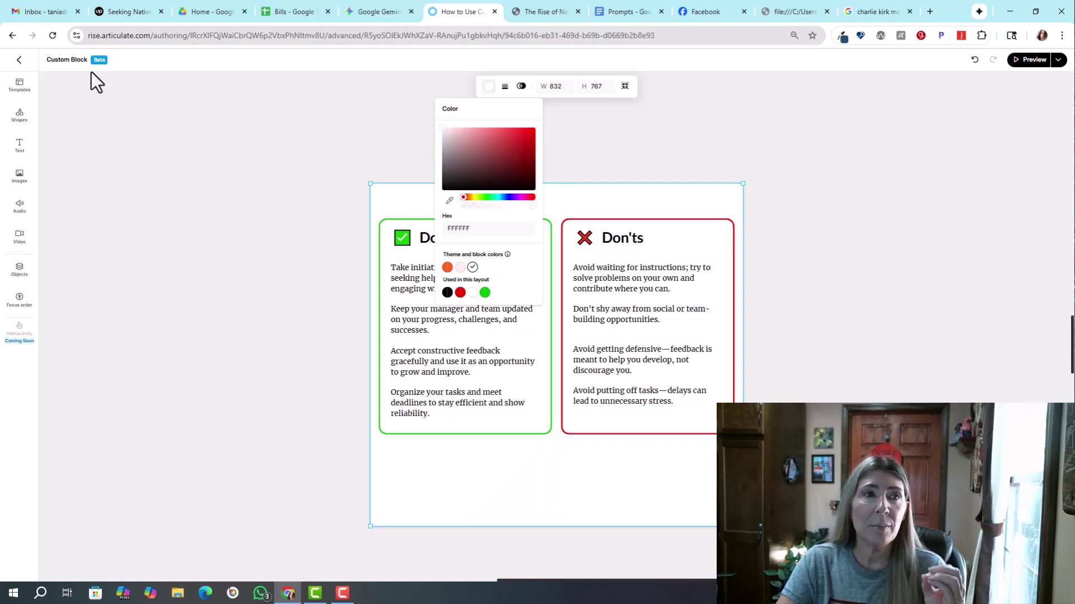
Step: Back in the lesson, give the Do's and Don'ts block a Gray background style
click(20, 63)
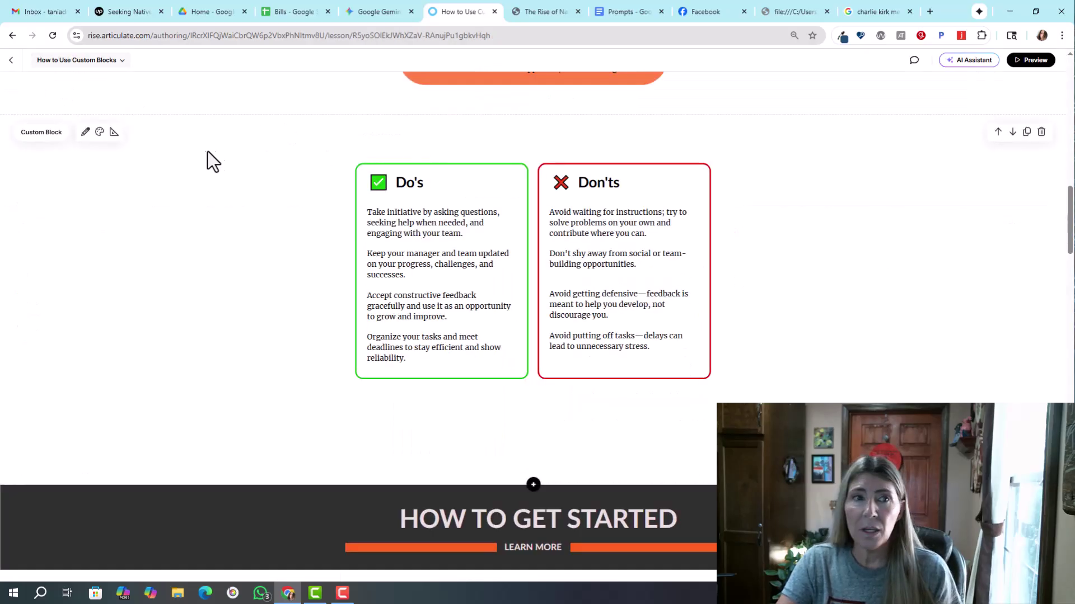
click(99, 133)
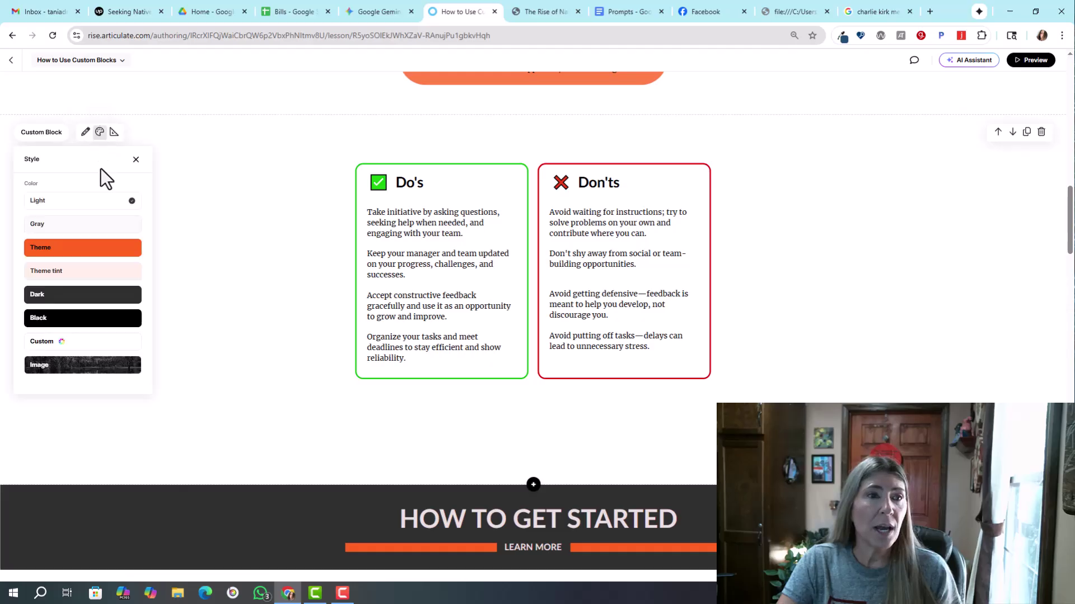
click(72, 226)
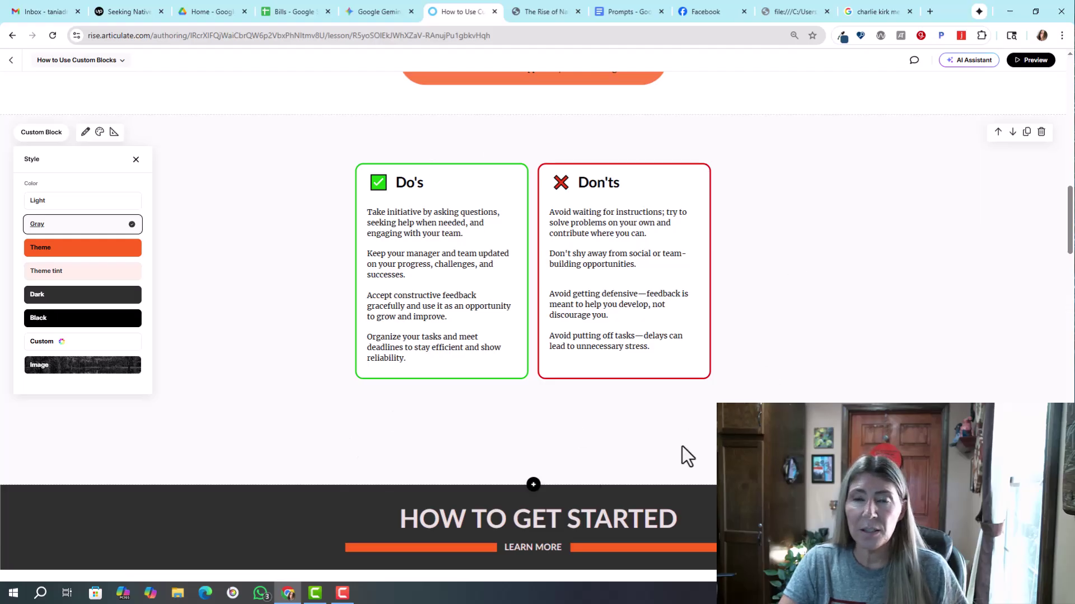
Step: In the block editor, set the card background to light pink and view it in the lesson
click(85, 132)
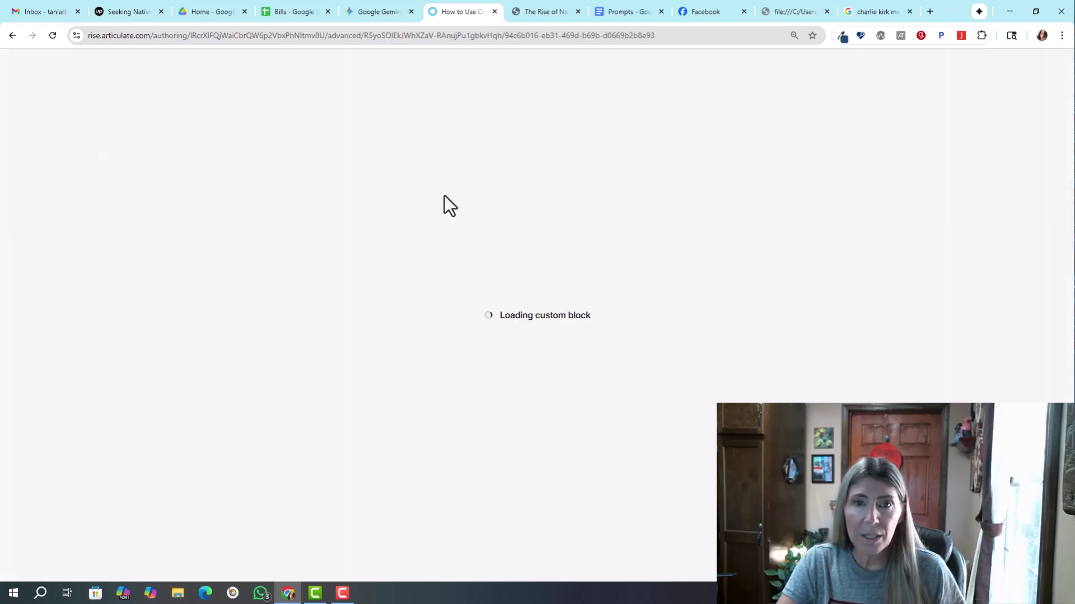
click(497, 171)
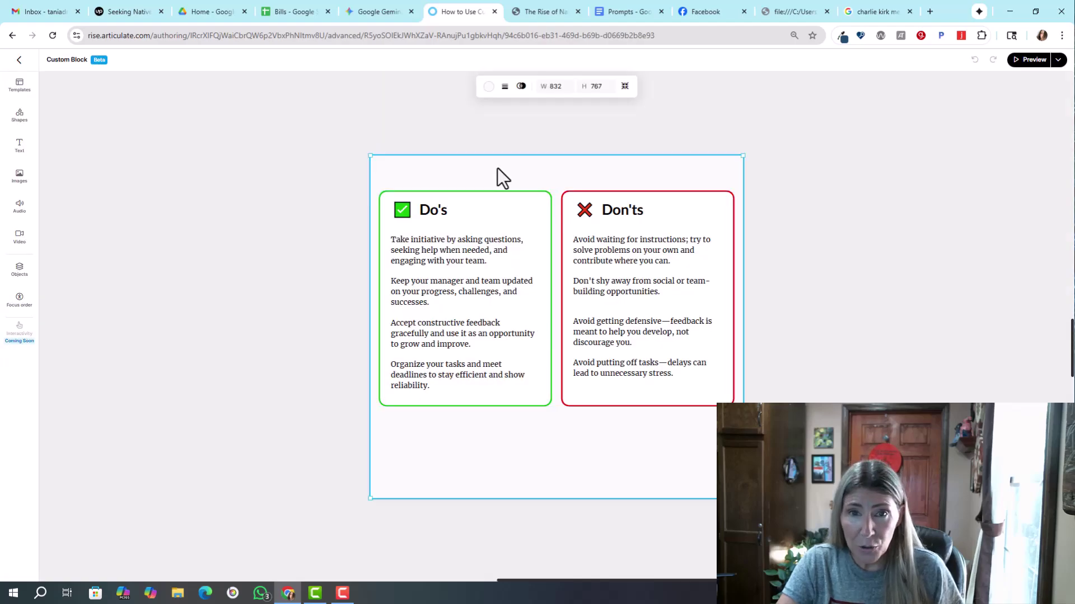
click(487, 87)
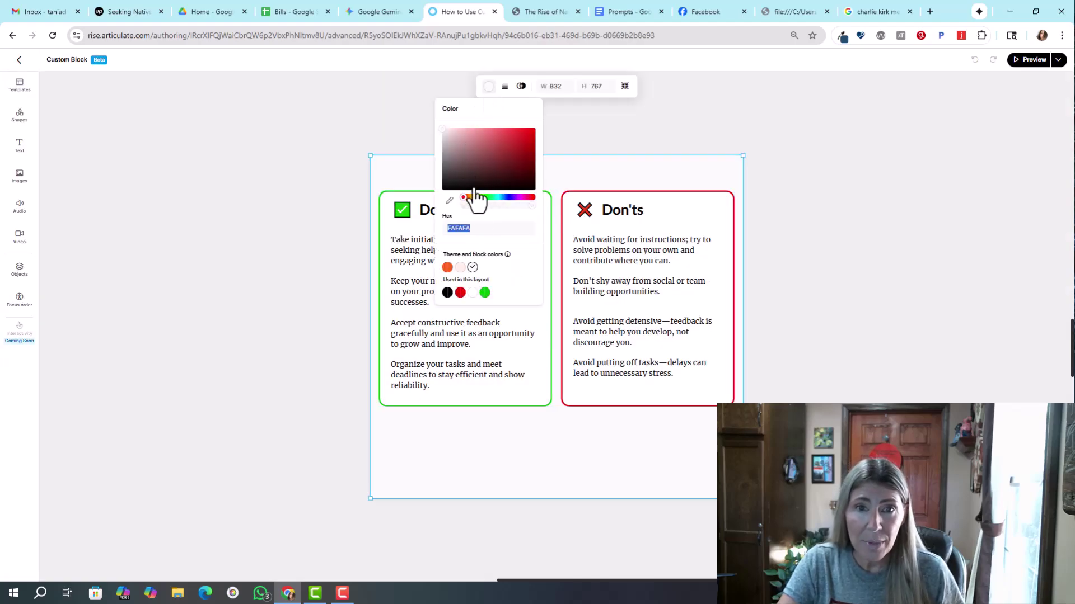
click(460, 267)
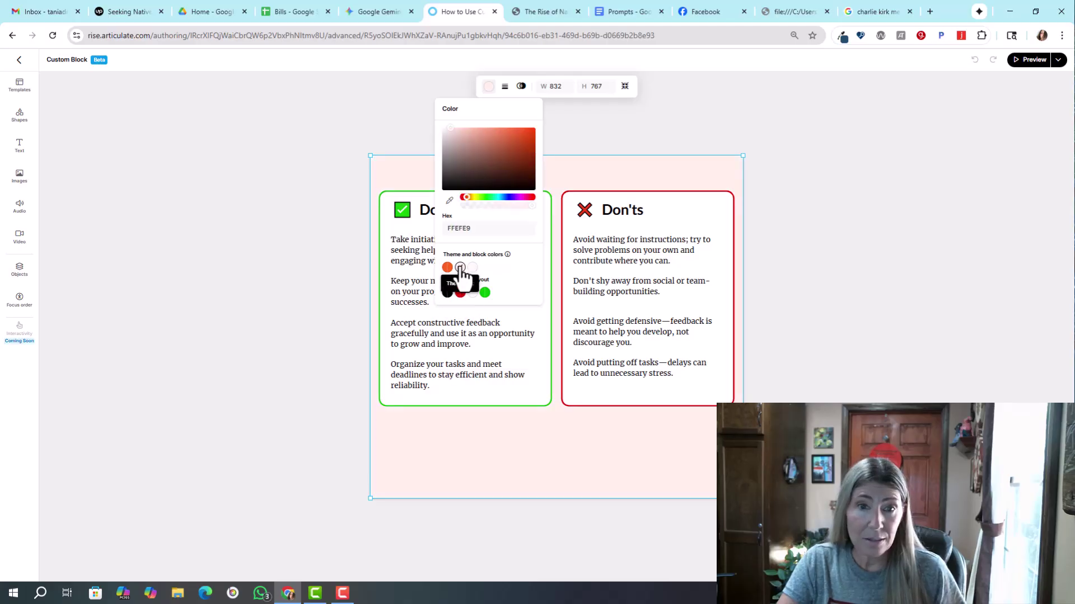
click(19, 59)
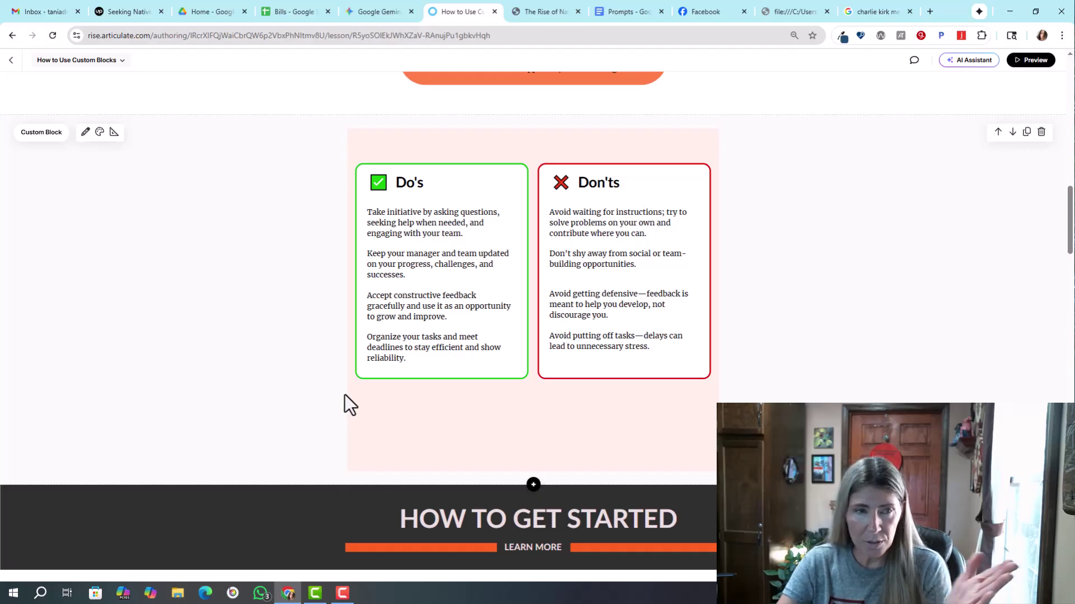
Step: Reopen the block and change the card background to near-white FAFAFA
click(86, 133)
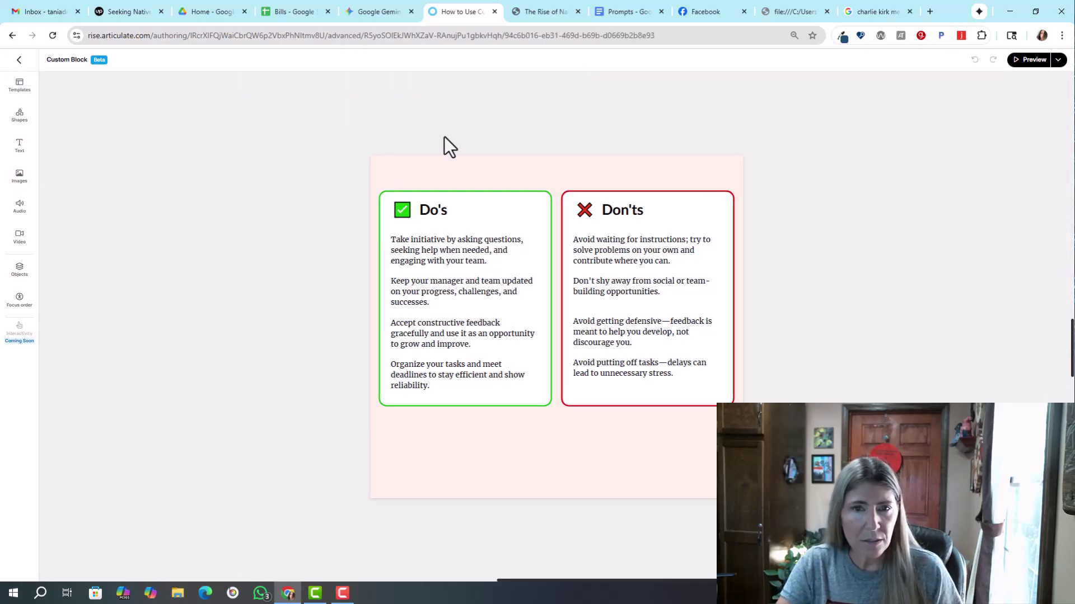
click(464, 173)
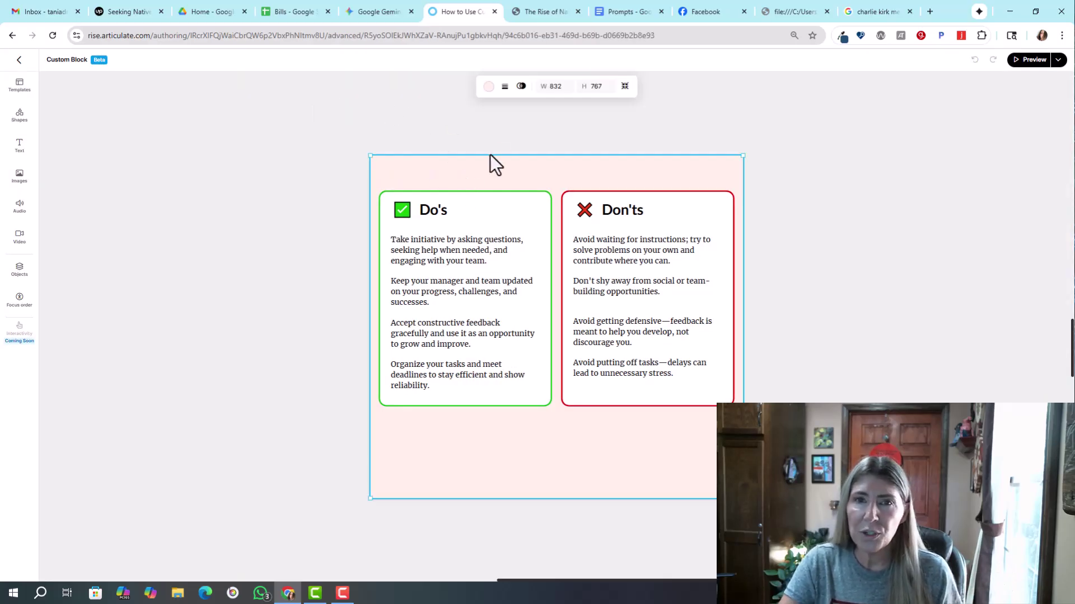
click(488, 86)
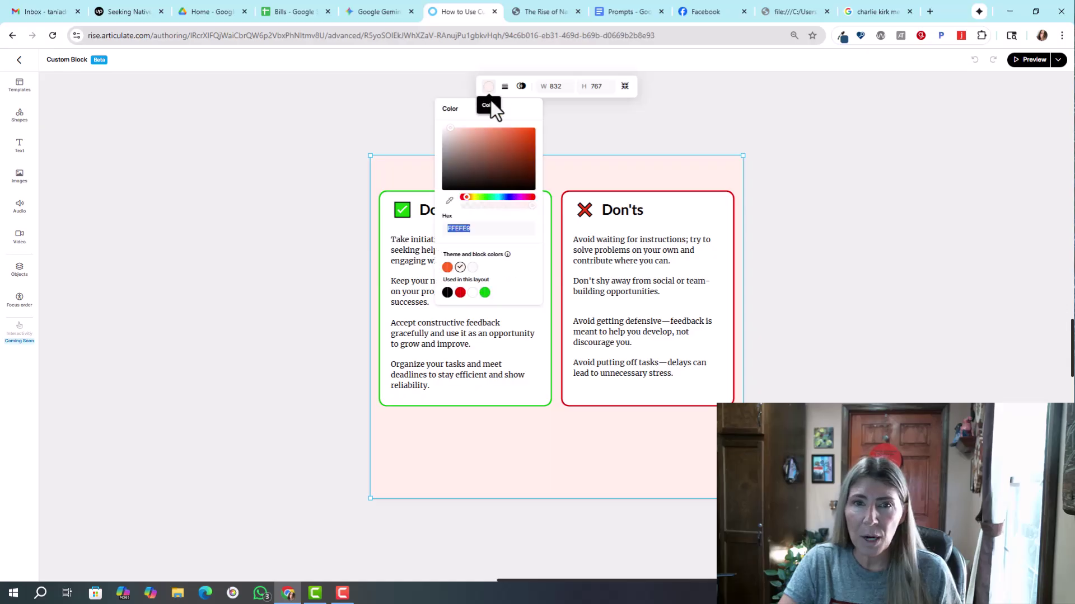
click(472, 267)
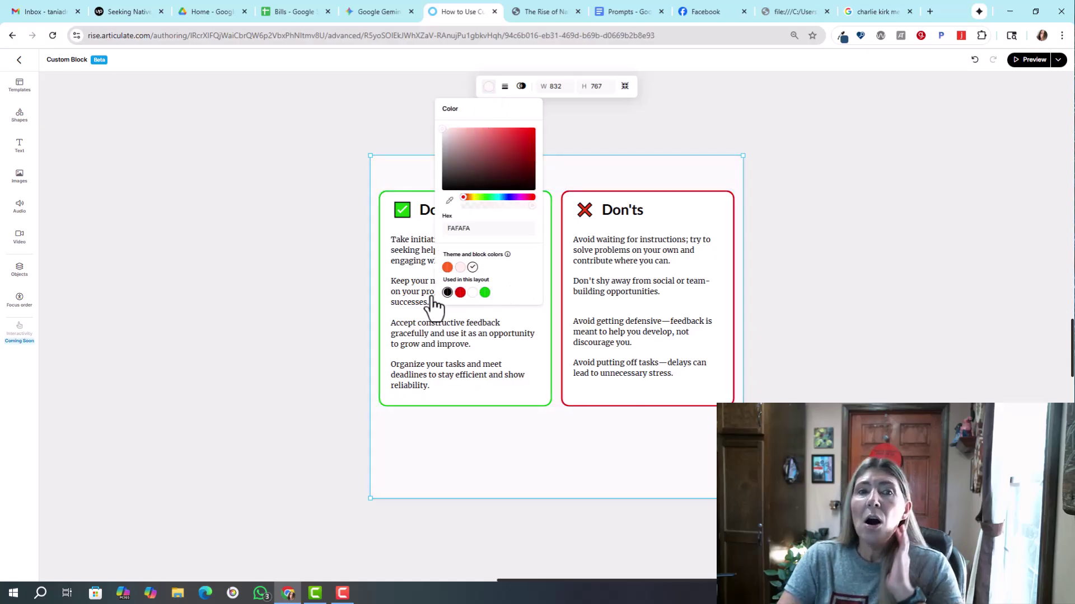
Step: Clear the Do's text and write the first pro: changing the theme color updates blocks using it
click(397, 254)
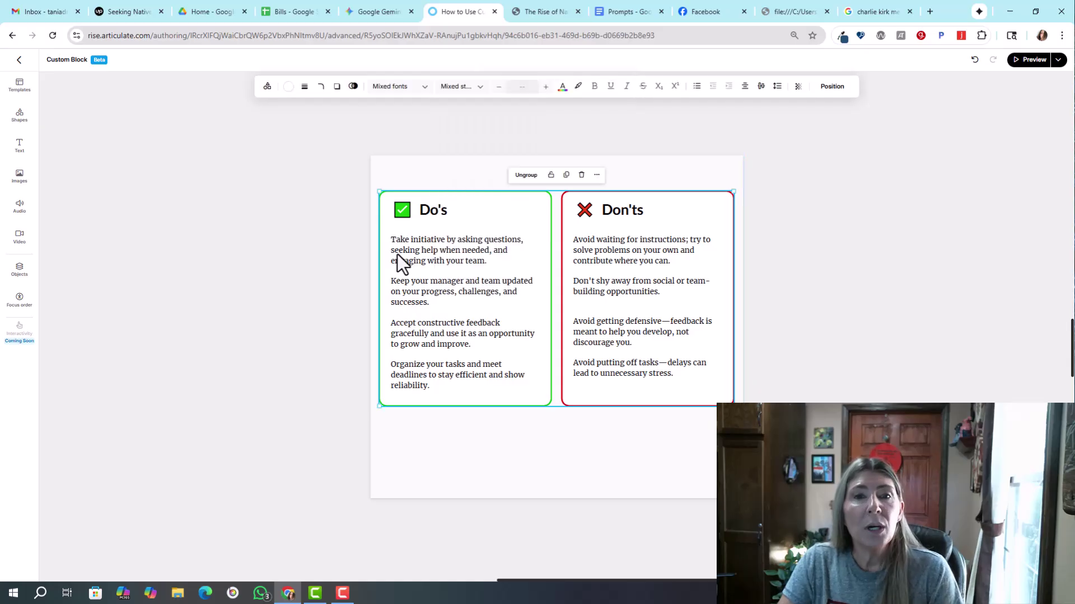
click(430, 247)
double_click(430, 249)
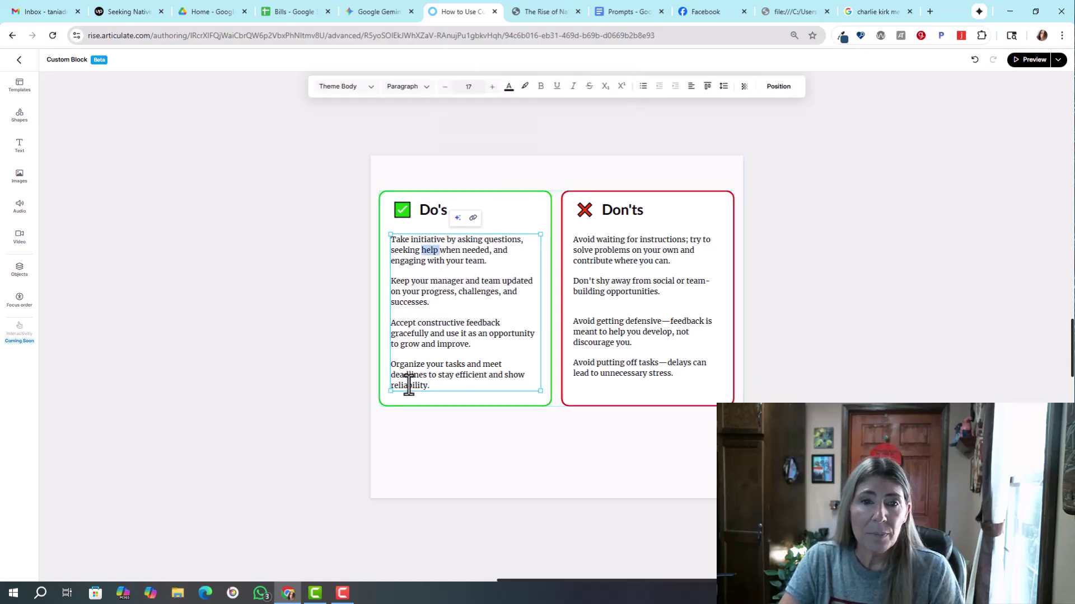
drag(428, 385, 389, 239)
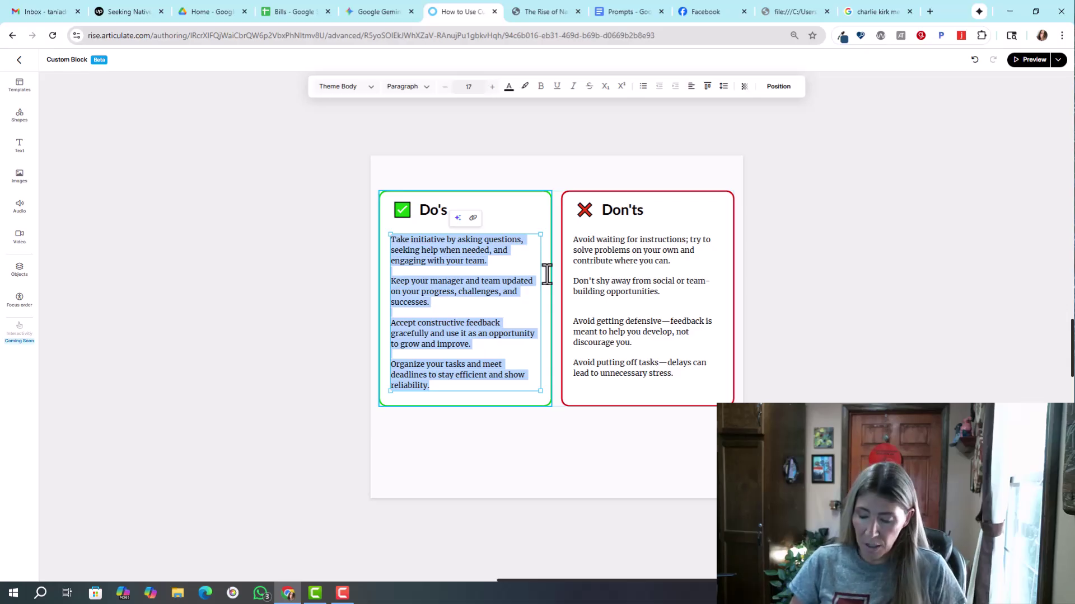
key(Delete)
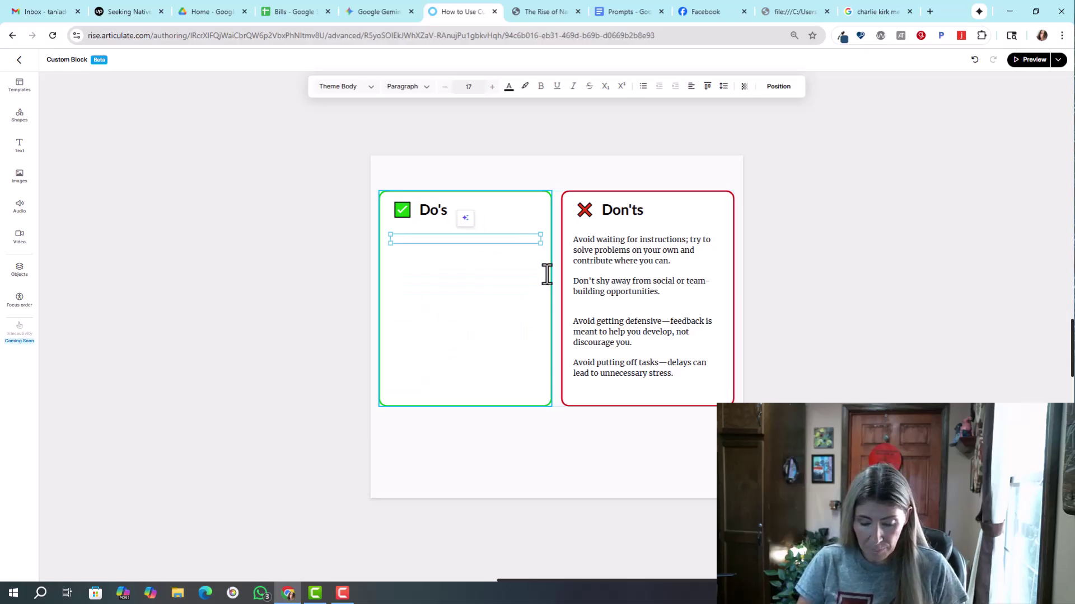
text(You can change them)
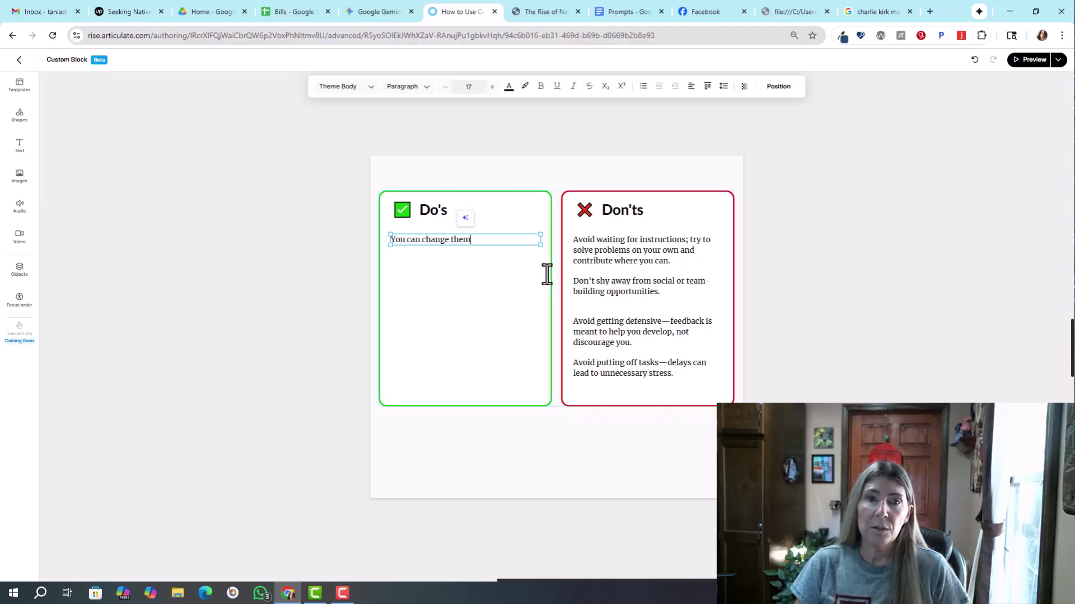
text(e color)
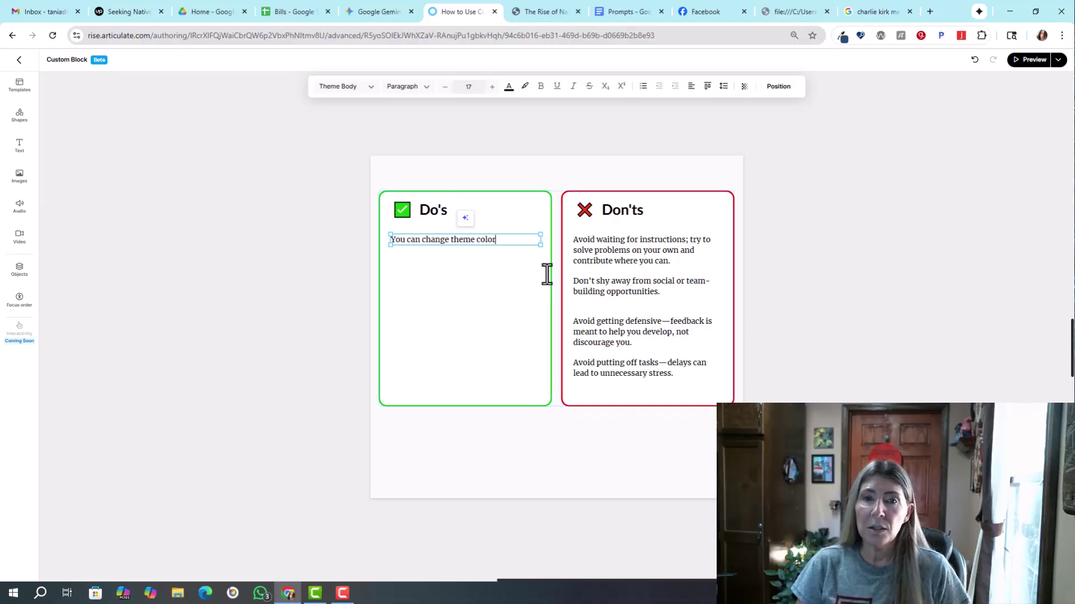
key(Left)
key(Left)
key(Left)
key(Left)
key(Left)
key(Left)
key(Left)
key(Left)
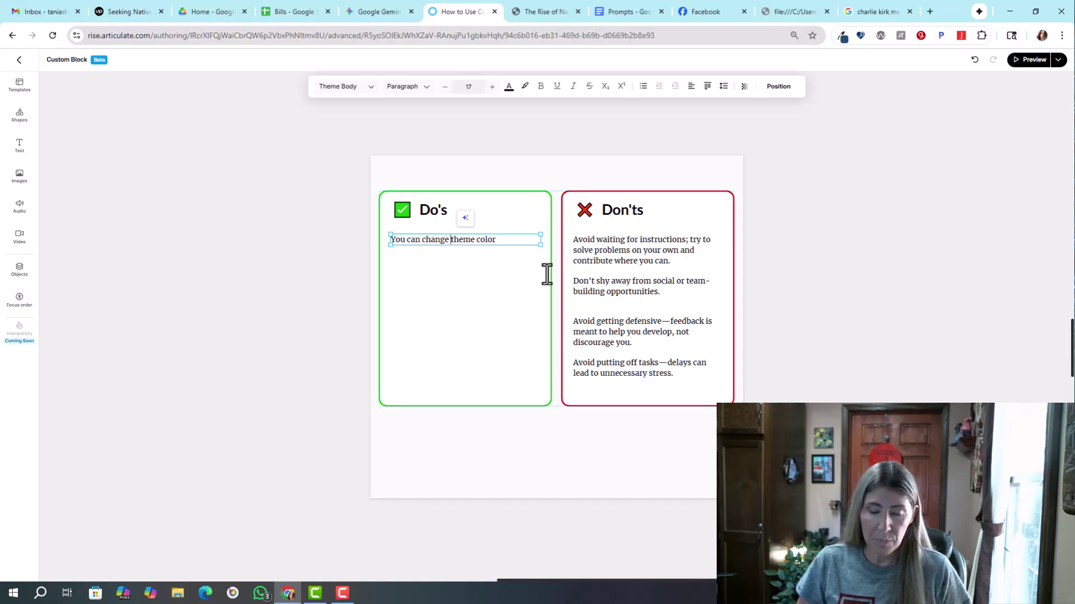
text(your theme)
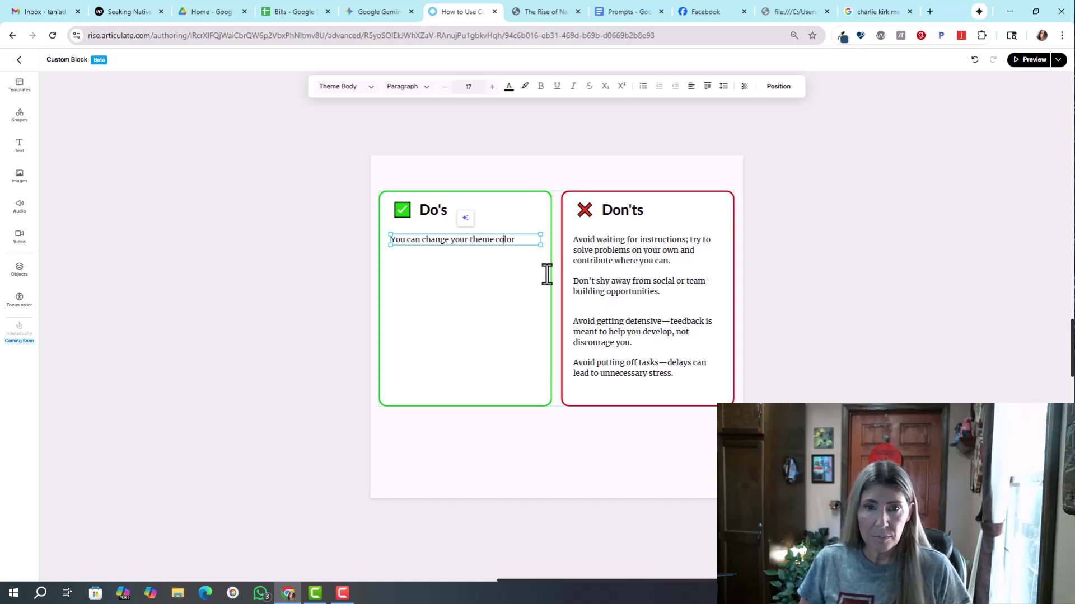
text( color and your )
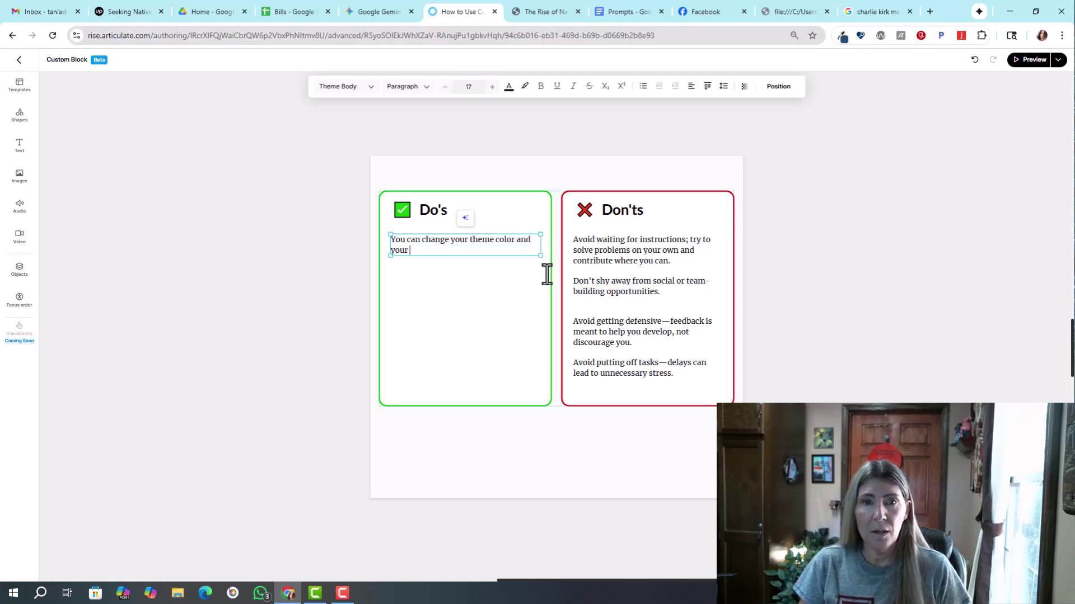
text(block)
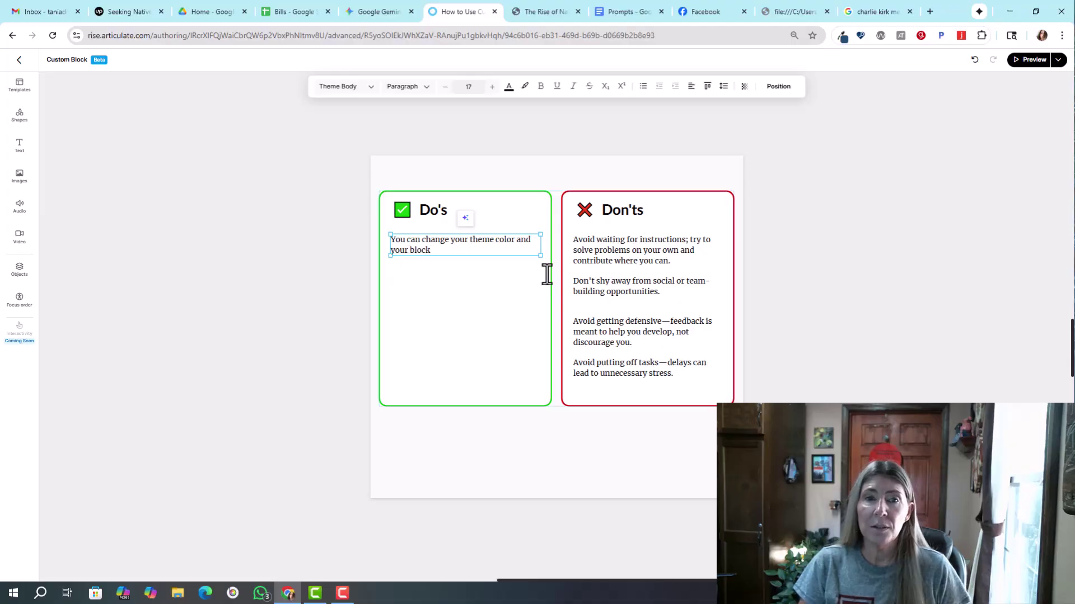
text(s using a the)
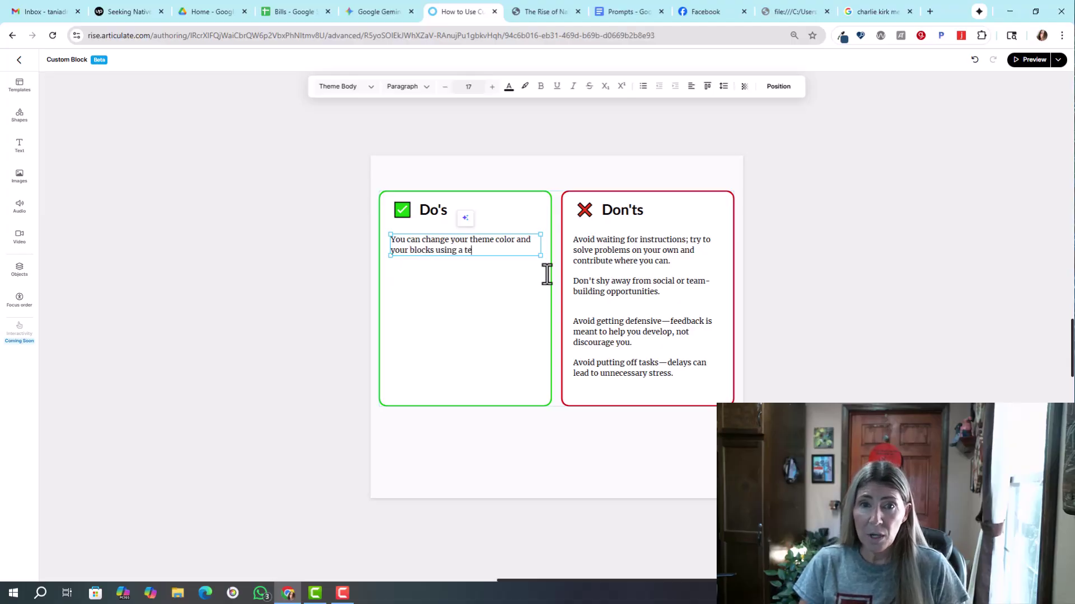
text(me color will)
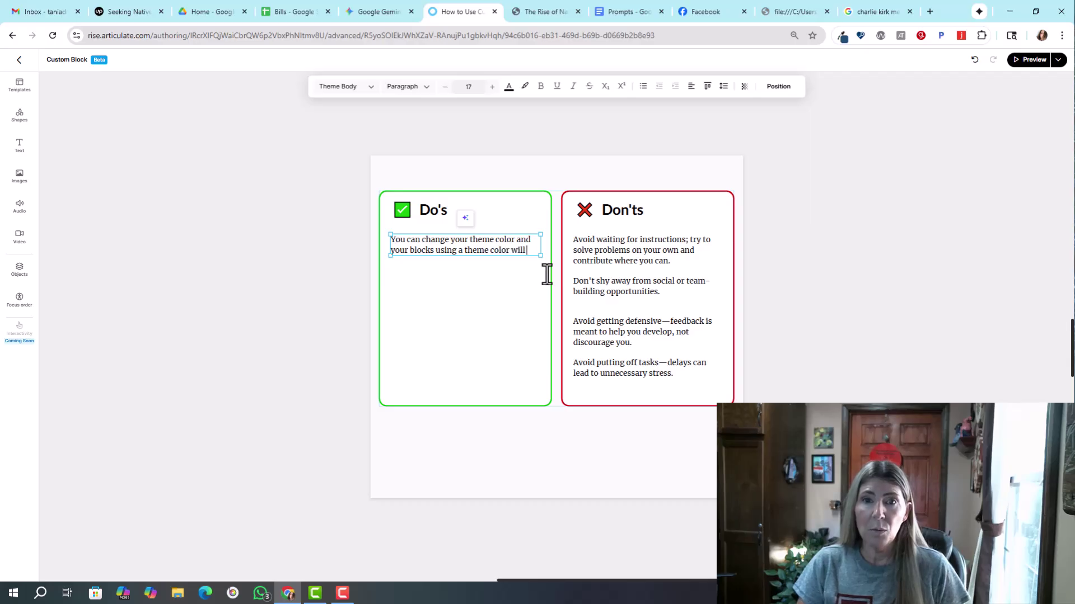
text( be updated.)
Step: Add Do's pros on graphic design software integrated into the RISE builder and easy translations
key(Return)
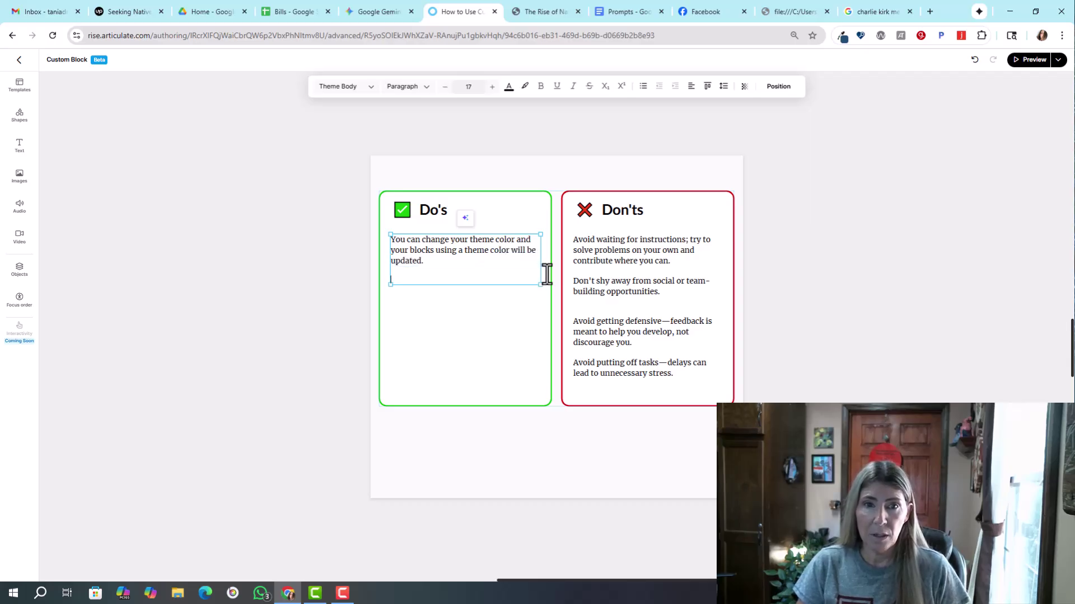
text(You get theis g)
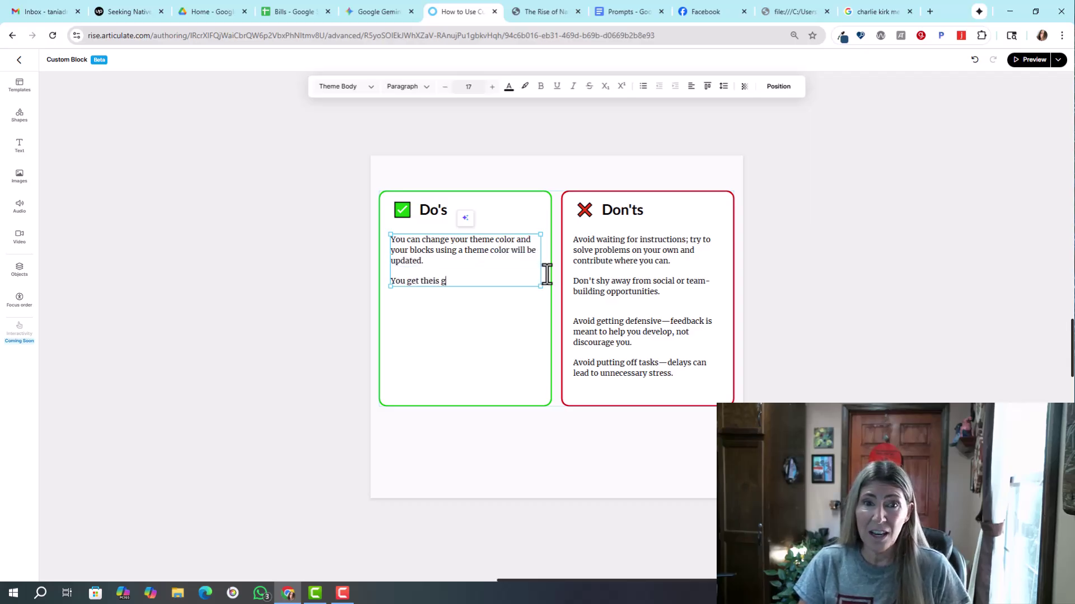
key(BackSpace)
key(BackSpace)
key(BackSpace)
key(BackSpace)
key(BackSpace)
text(is graphic)
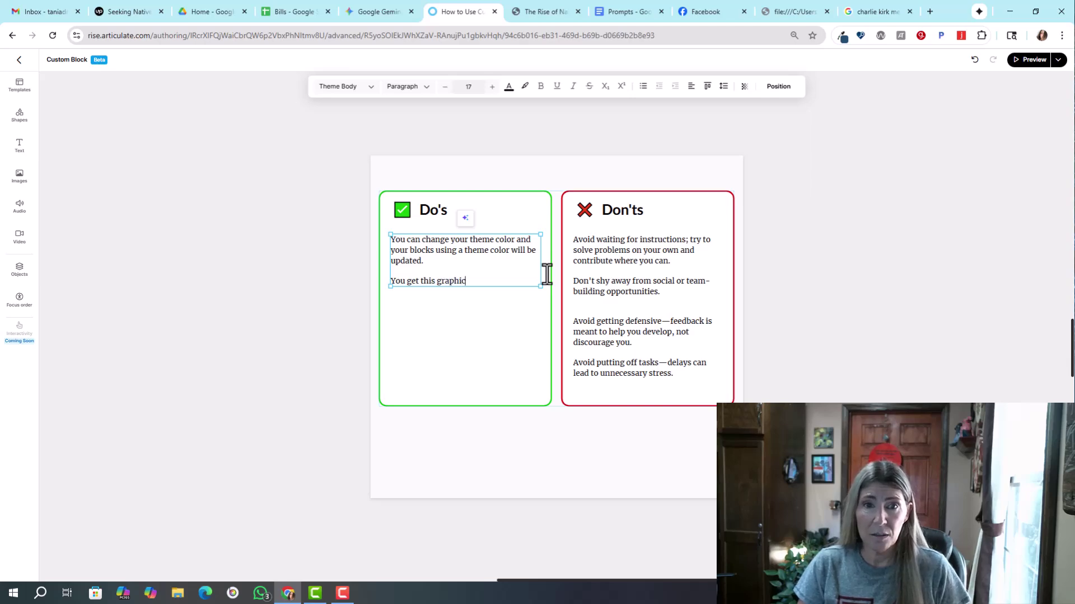
text( design soft)
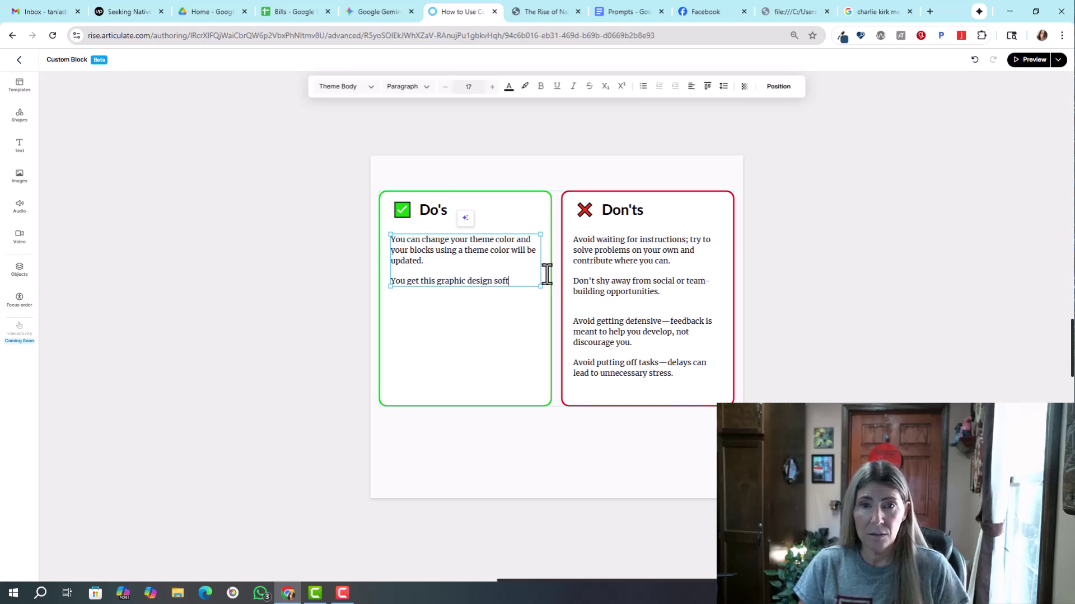
text(ware seamle)
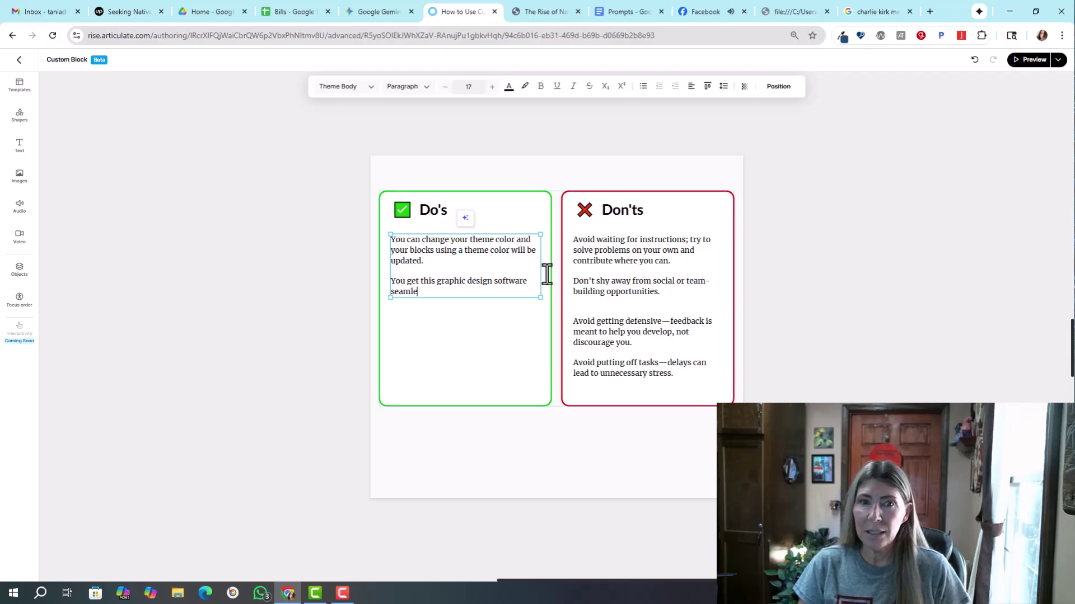
text(ssly integrate)
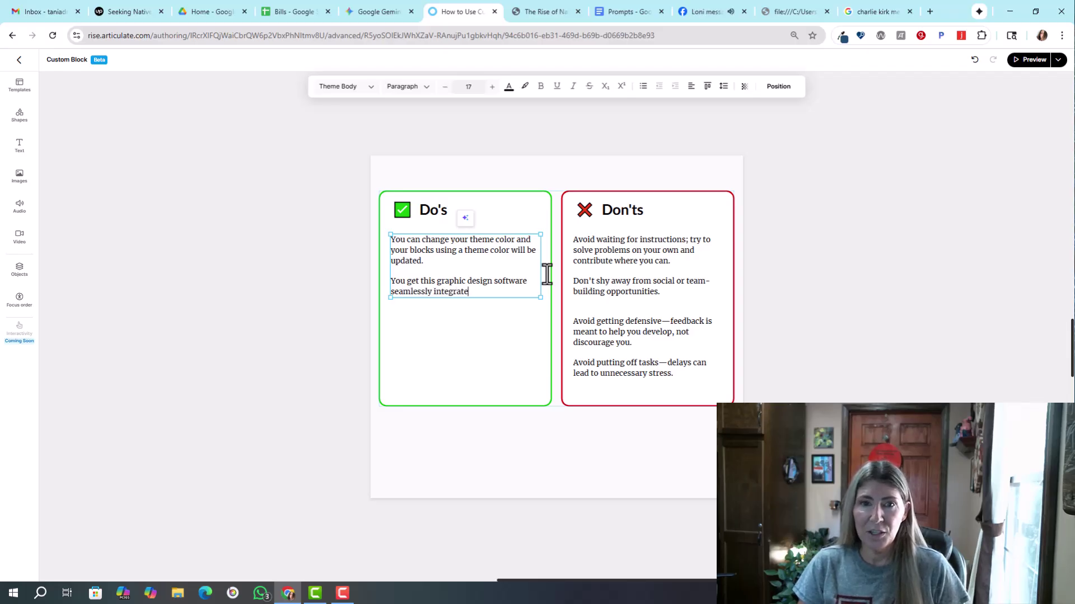
text(d into your RISE)
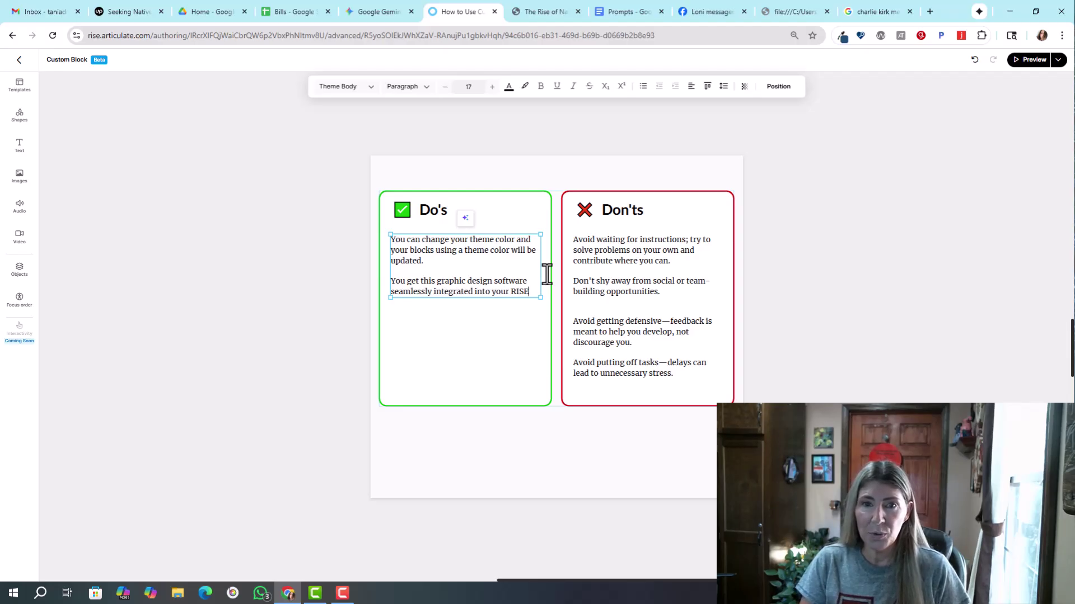
text( builder.)
key(Return)
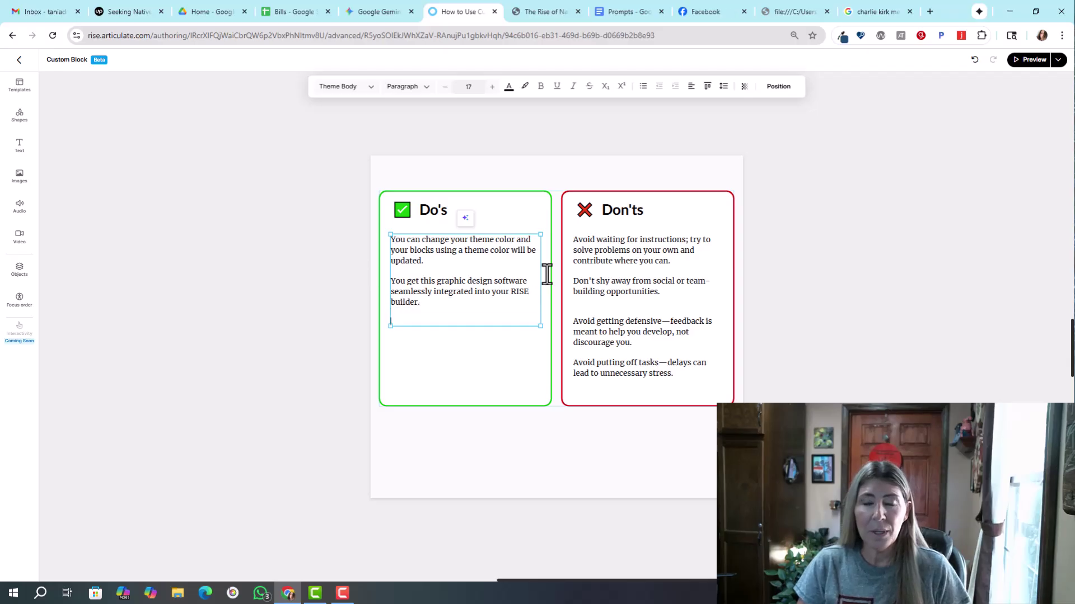
text(You can )
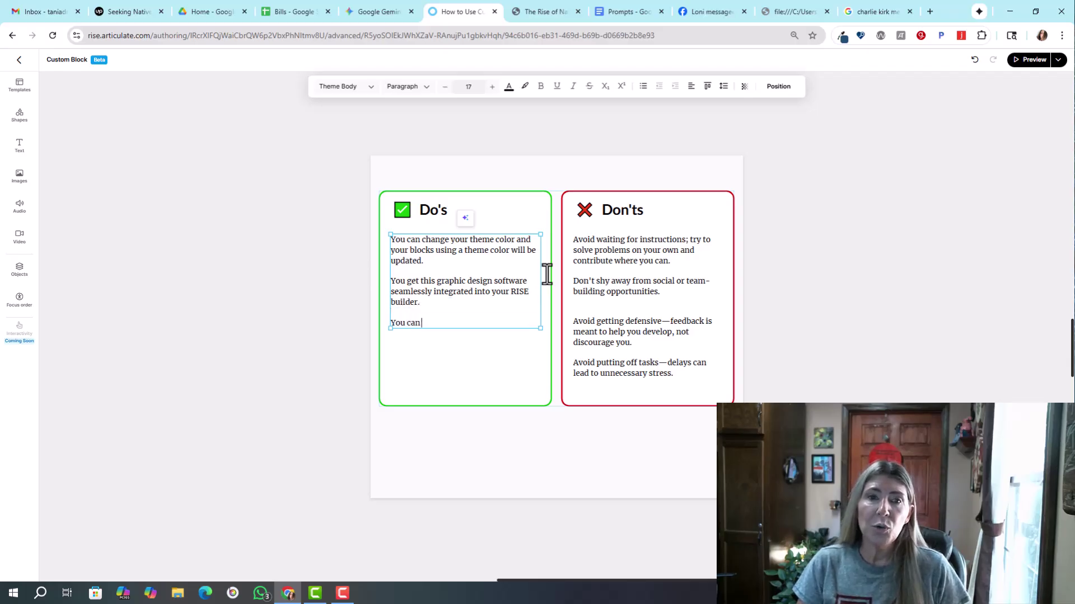
text(perform translations)
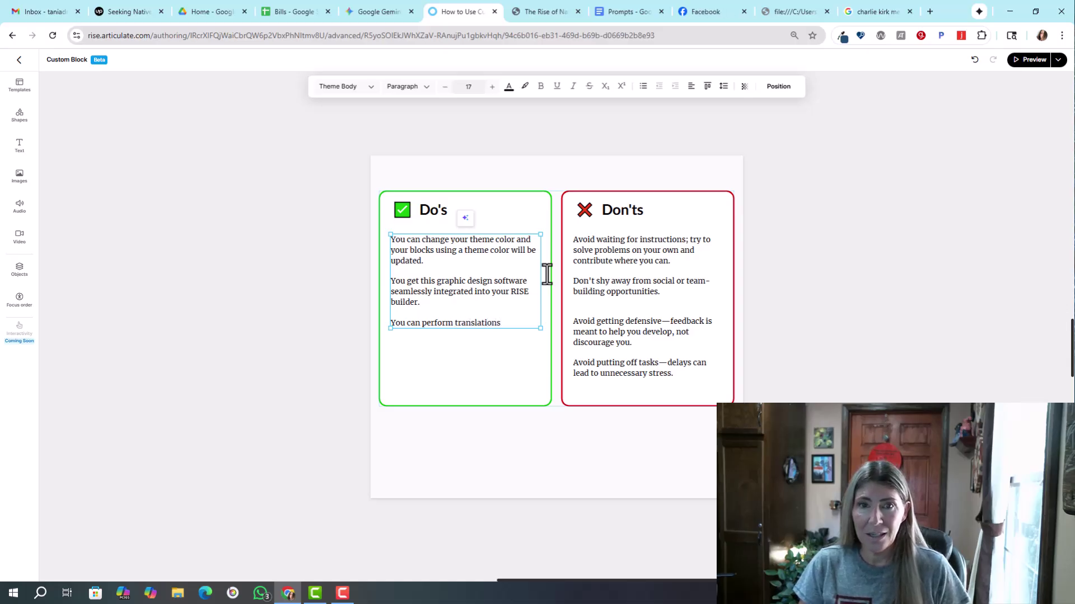
text( easily.)
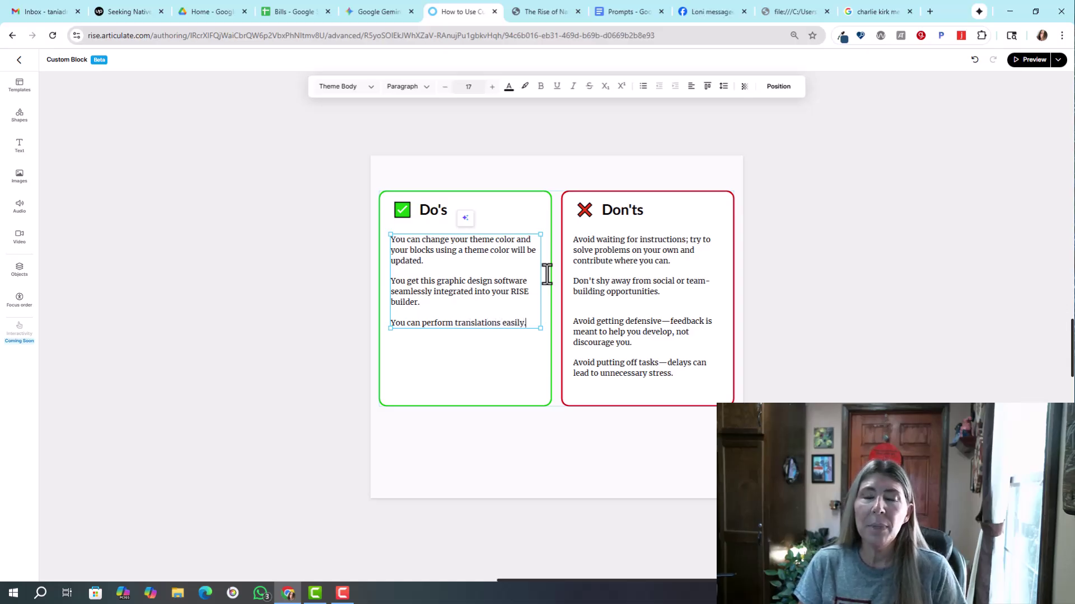
click(556, 453)
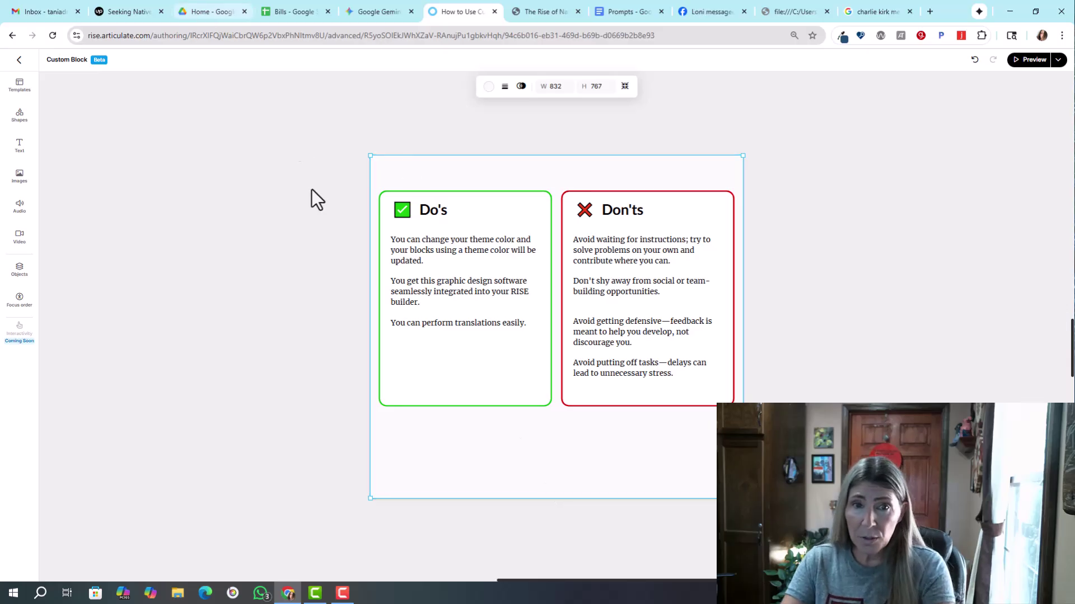
click(474, 270)
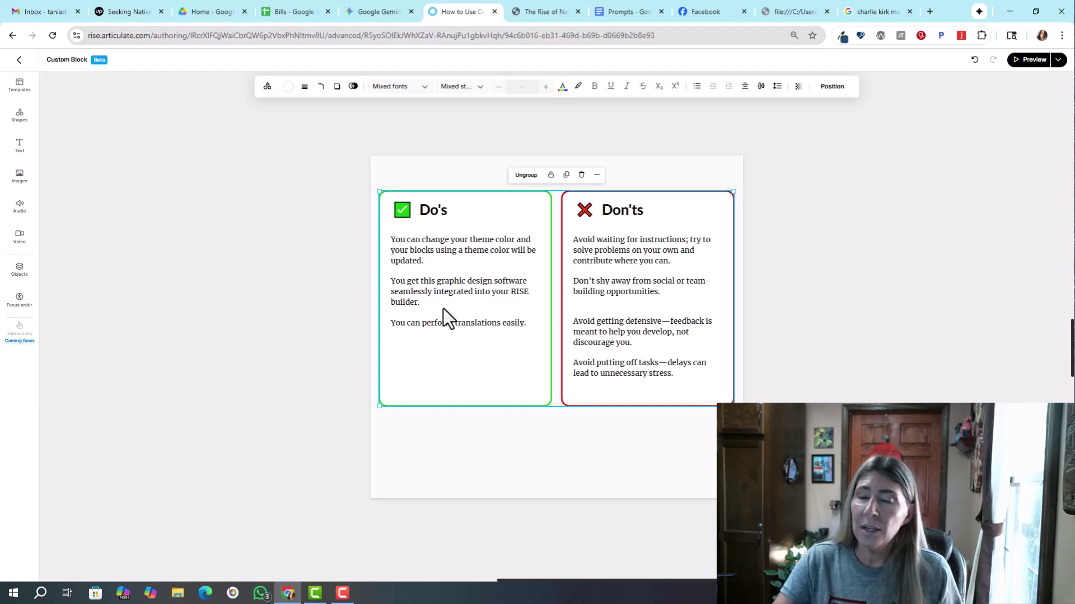
Step: Replace all Don'ts text with "It doesn't resize on mobile." and begin a new line
click(648, 363)
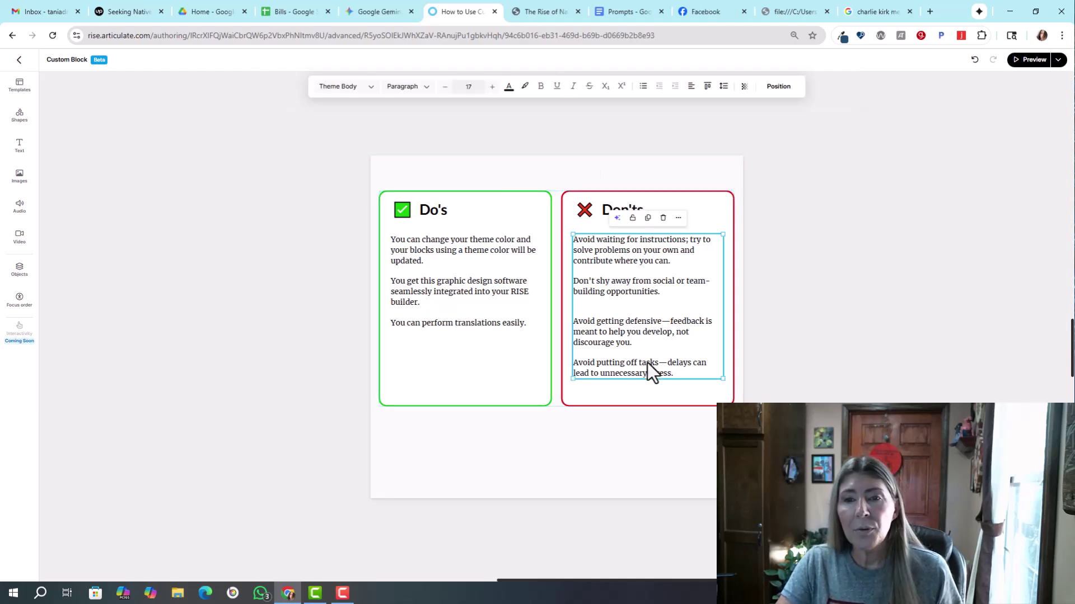
drag(681, 379, 572, 239)
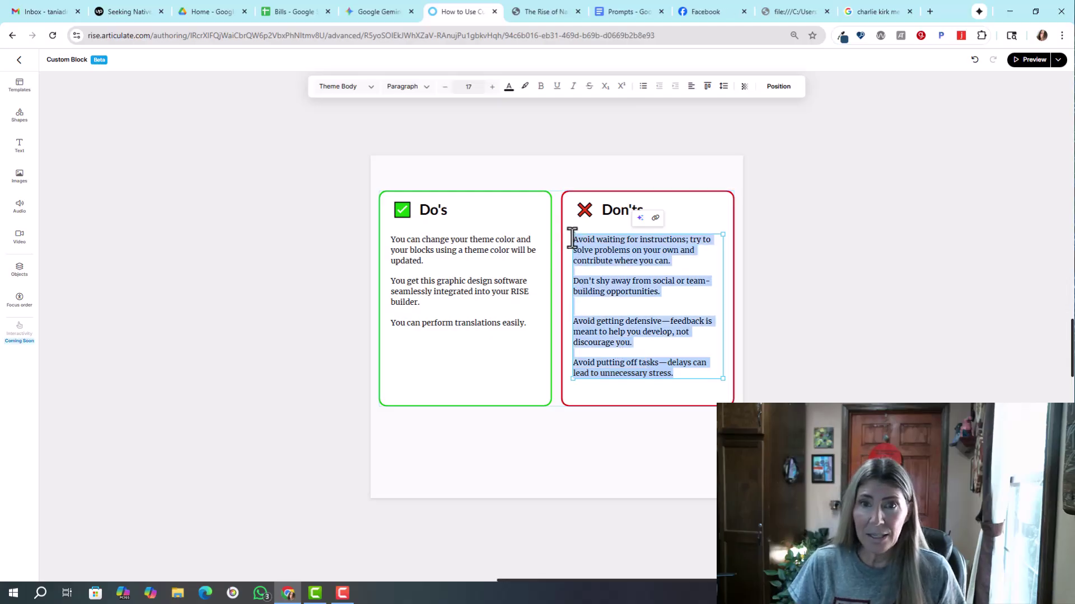
key(Delete)
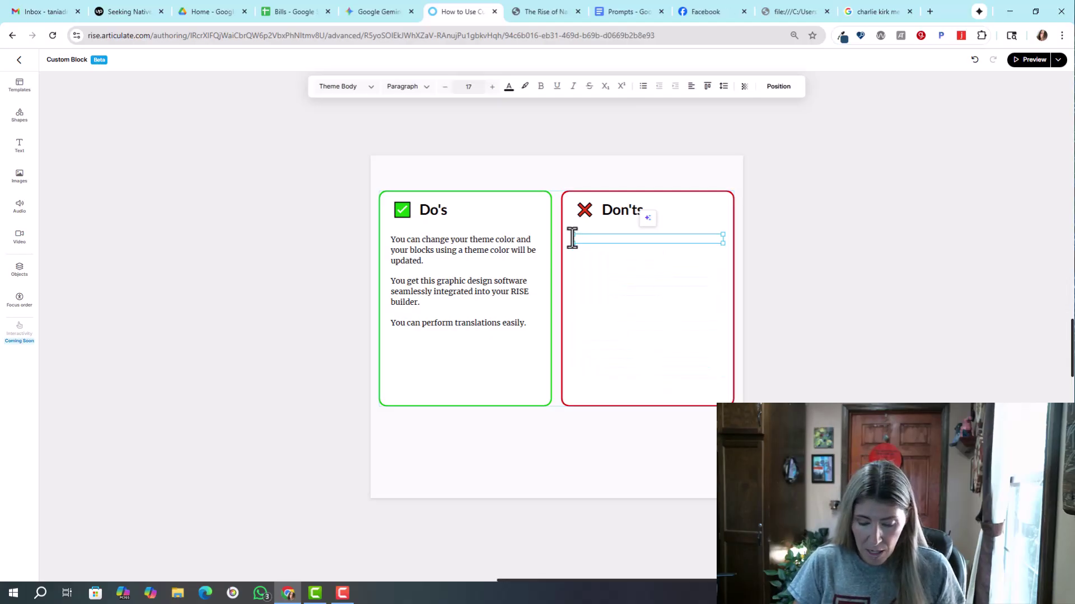
text(It do)
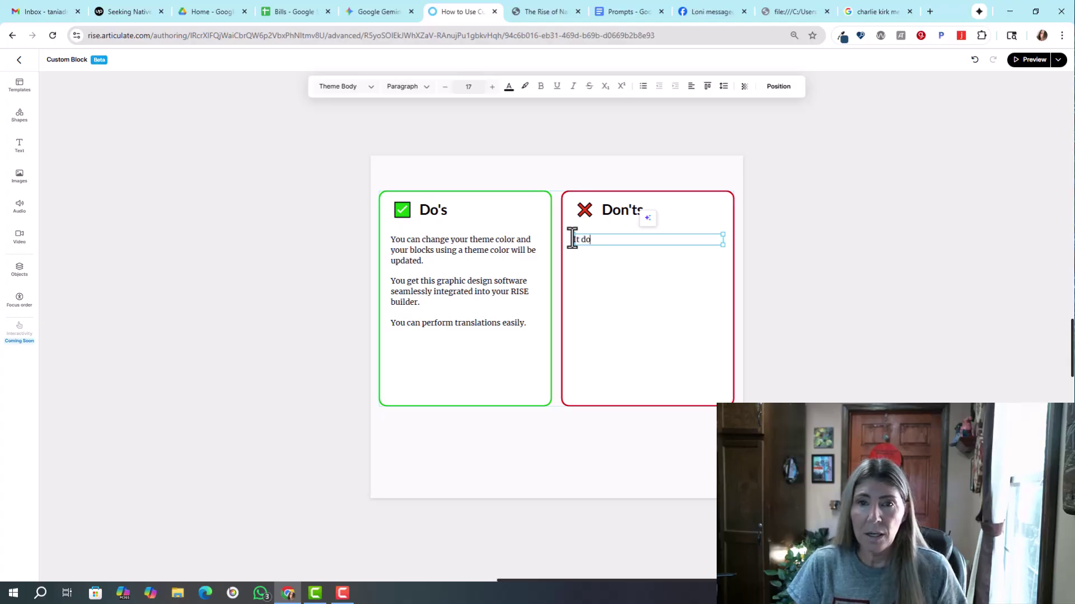
text(esn't resize )
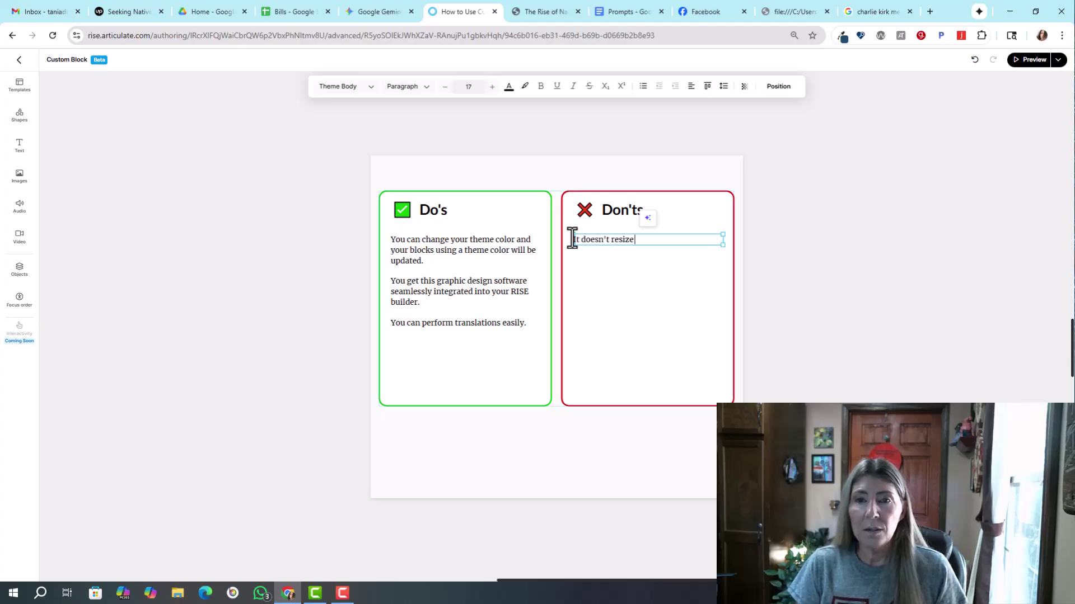
text(on mobile.)
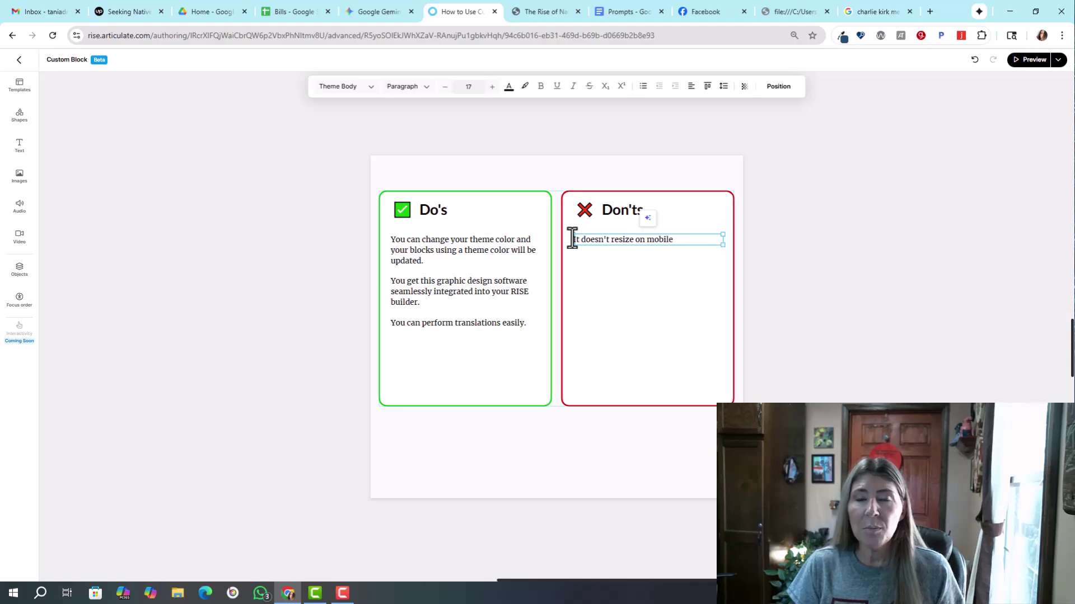
key(Return)
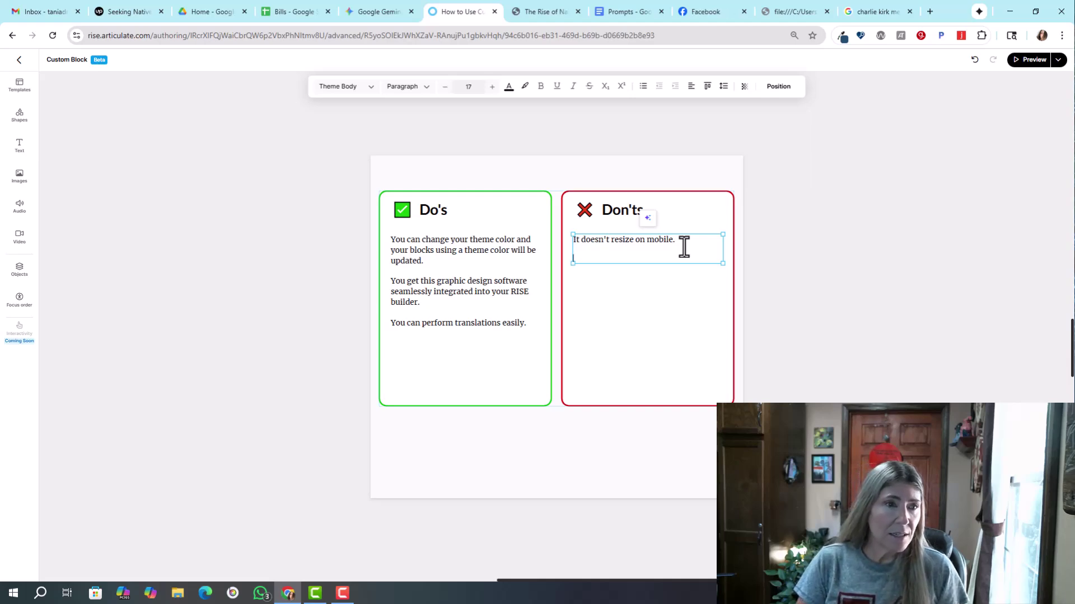
Step: Type "This is a Beta feature." on the second Don'ts line, fixing a typo
text(They)
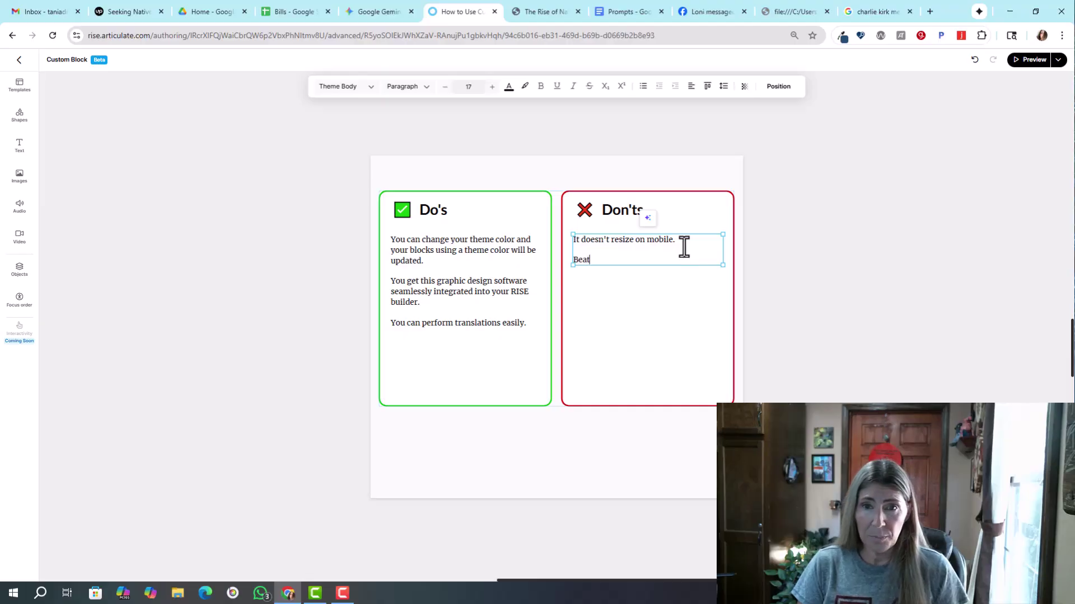
key(BackSpace)
key(BackSpace)
key(BackSpace)
text(his is a )
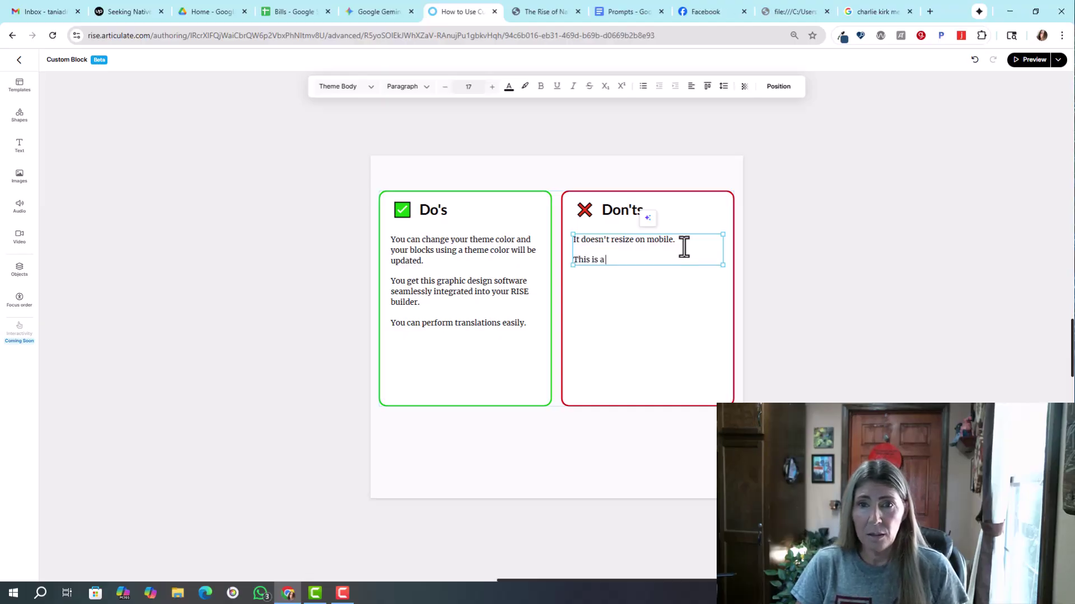
text(Beta features)
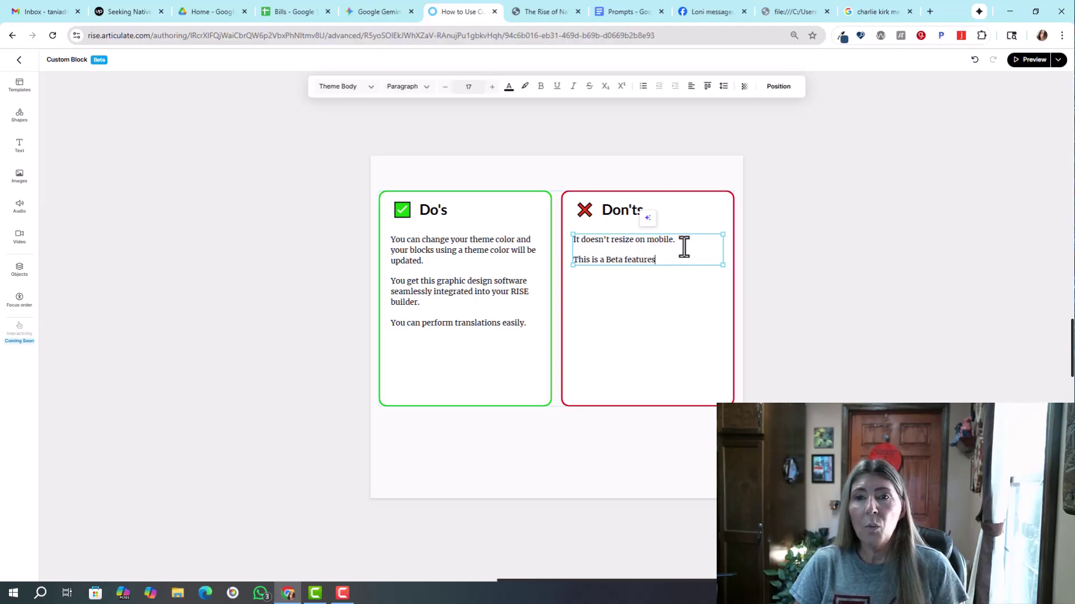
key(BackSpace)
text(.)
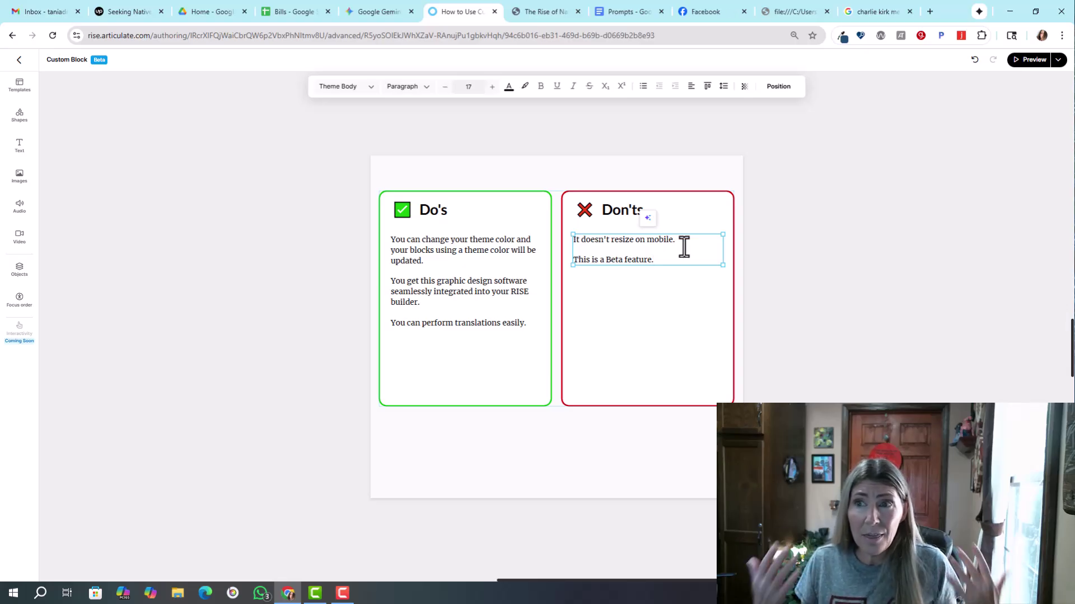
Step: Add a third con on accessibility issues: mobile resizing, color contrast and focus order (screen readers)
key(Return)
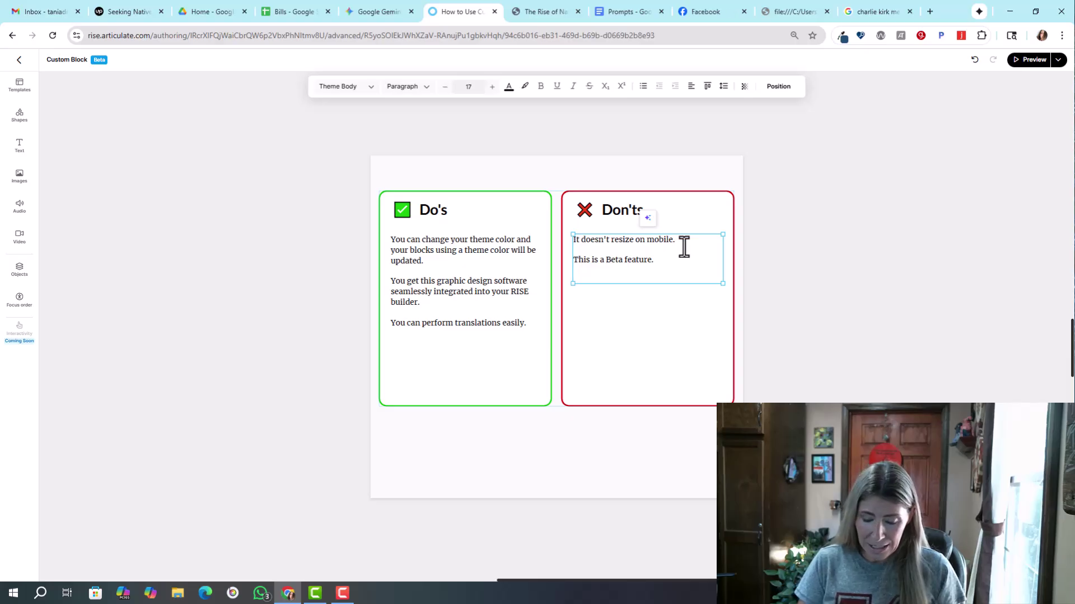
text(There are many )
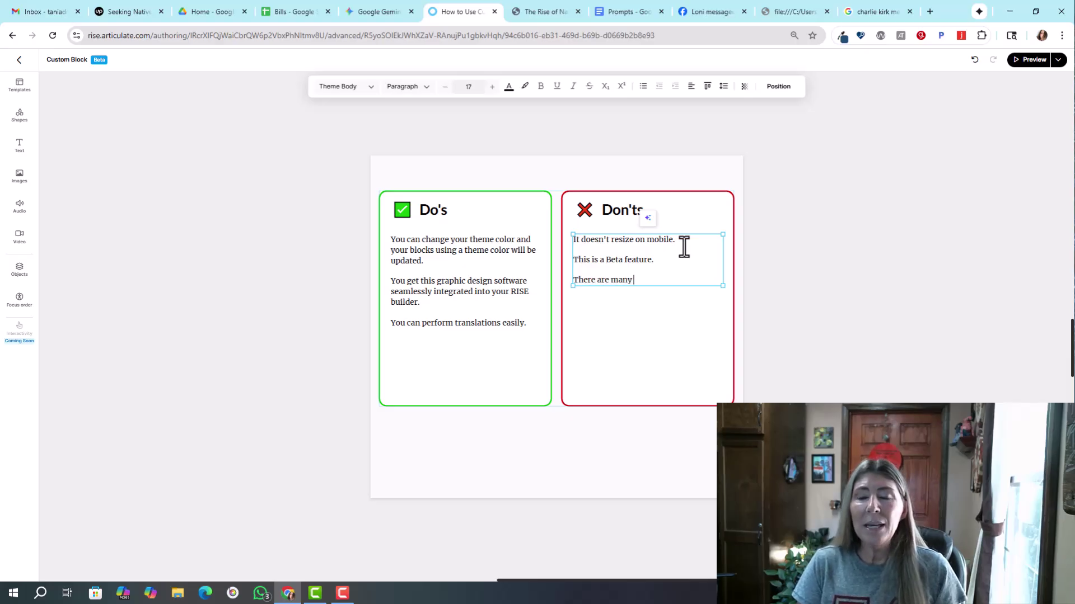
text(accessibilit)
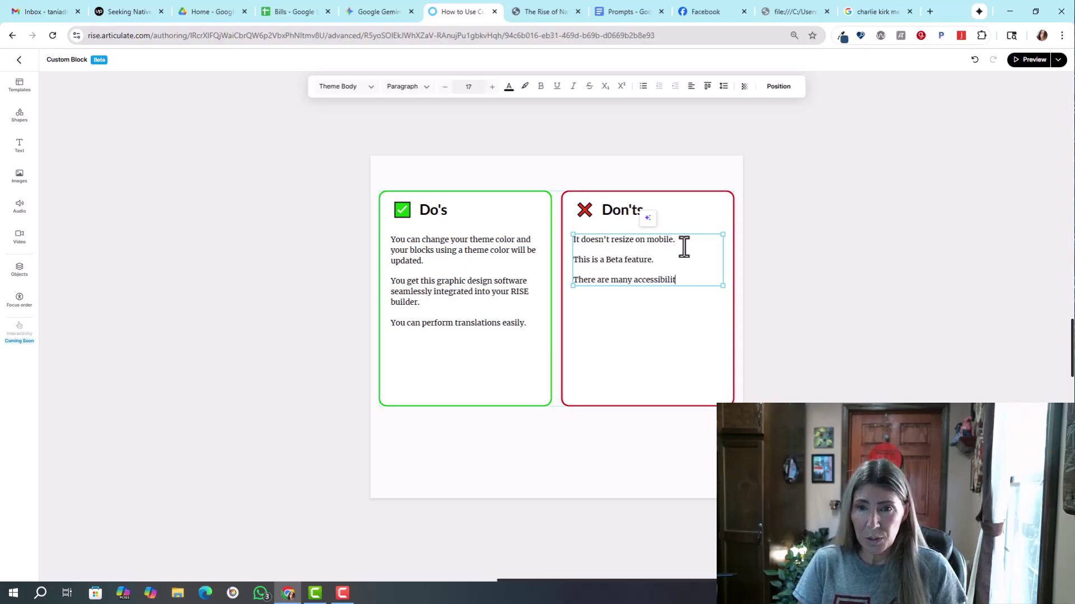
text(y issues su)
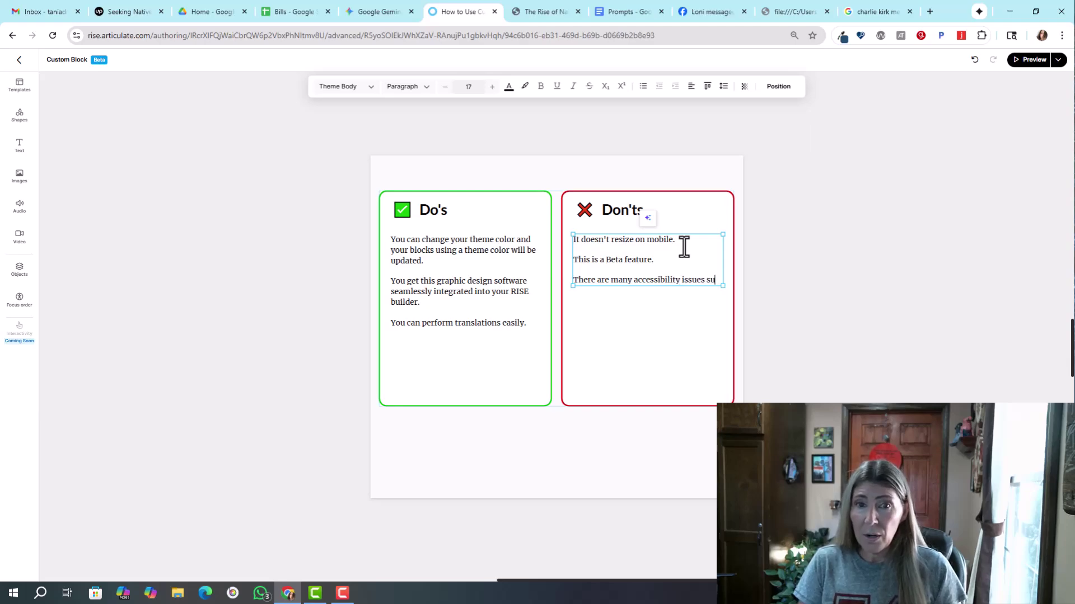
text(ch as mobile re)
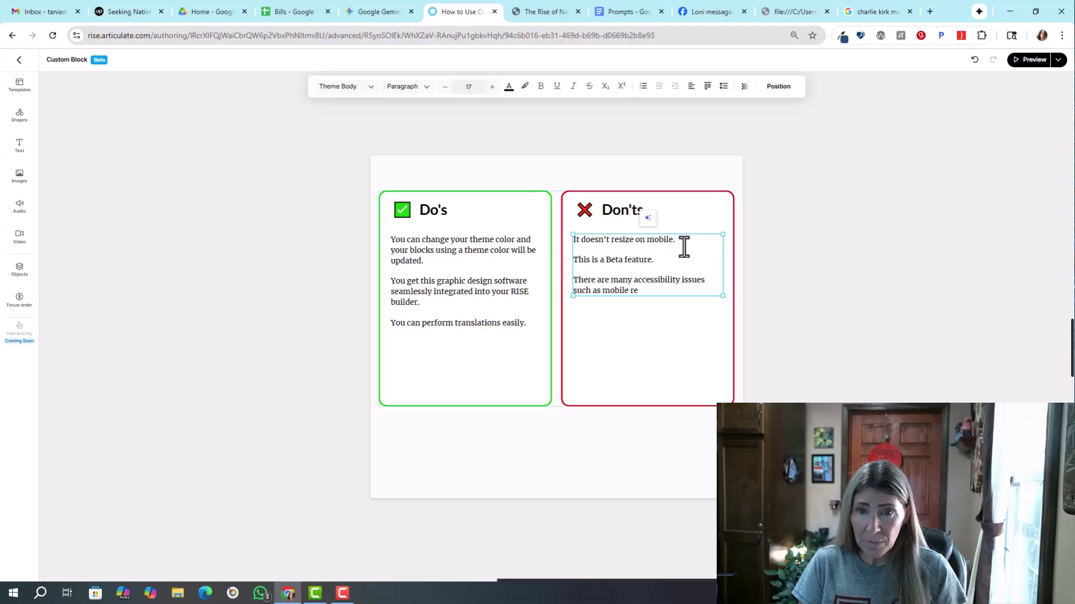
text(sizing,)
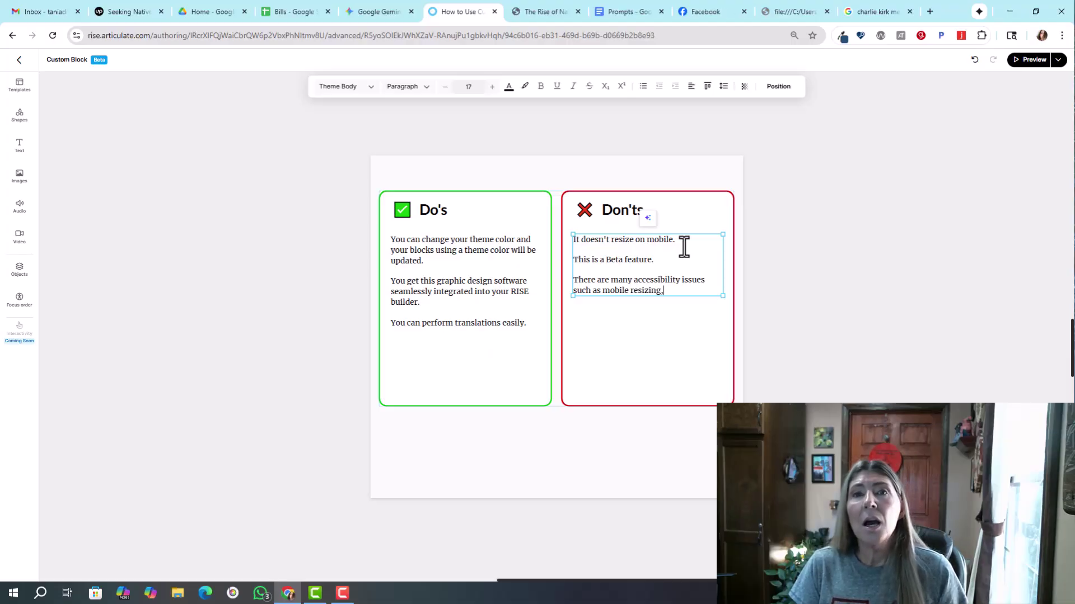
text( color contrast,)
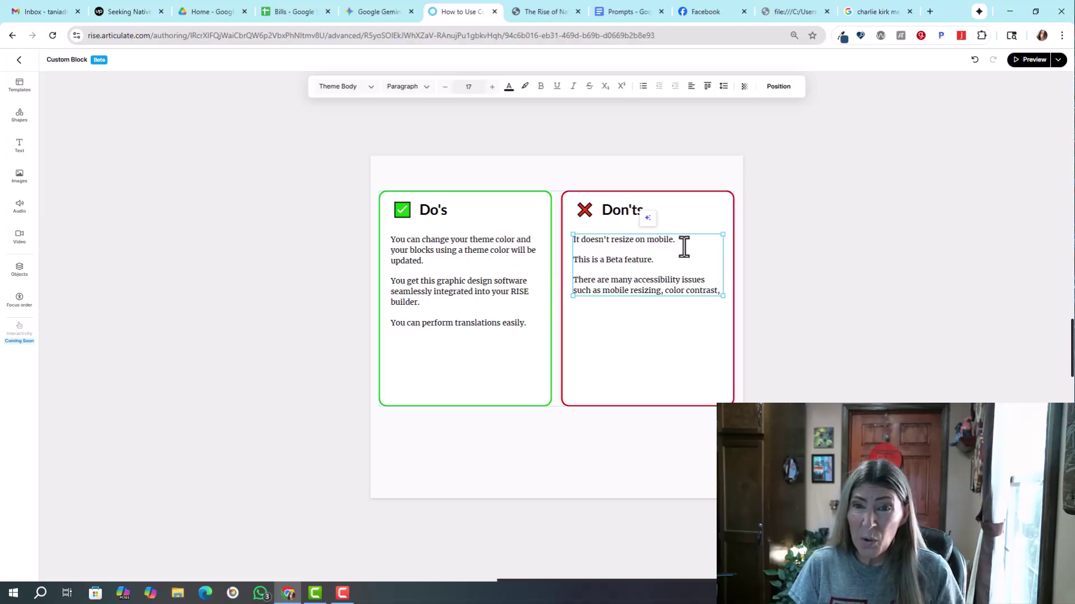
text(and the)
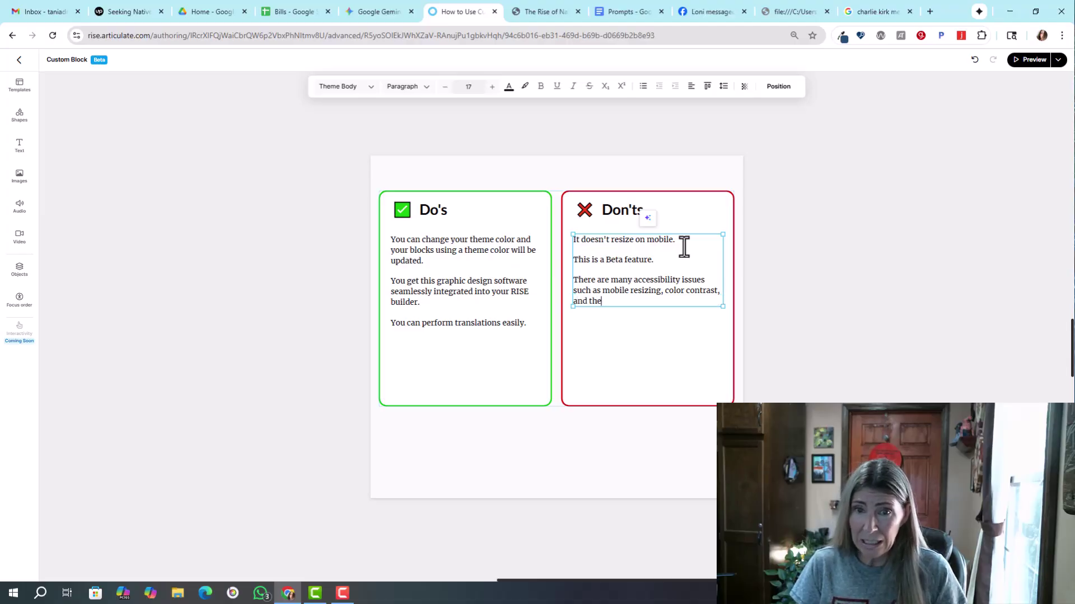
text( focus order ()
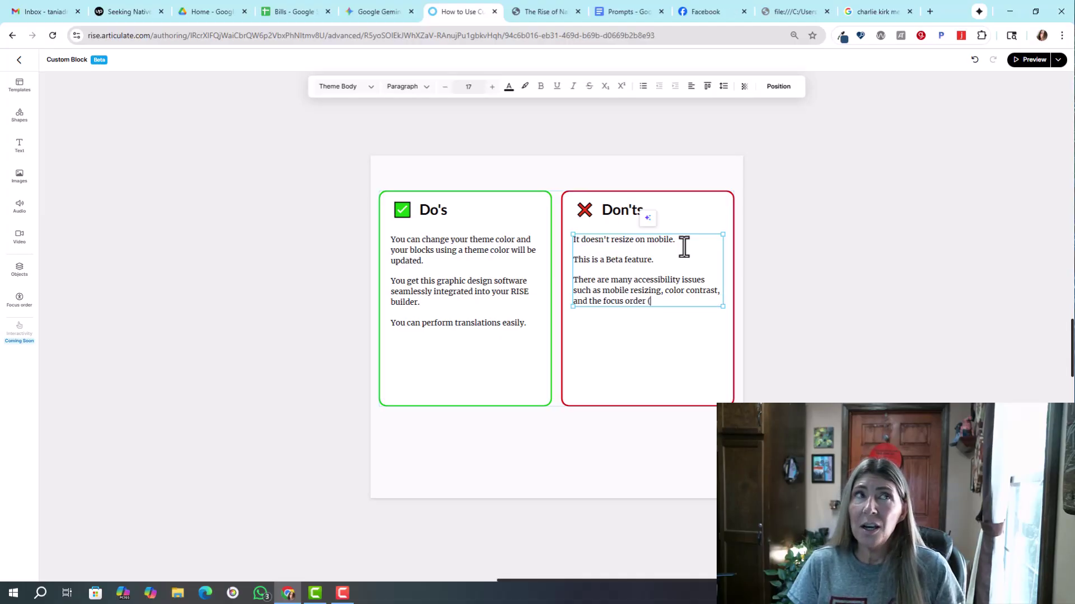
text(screen rea)
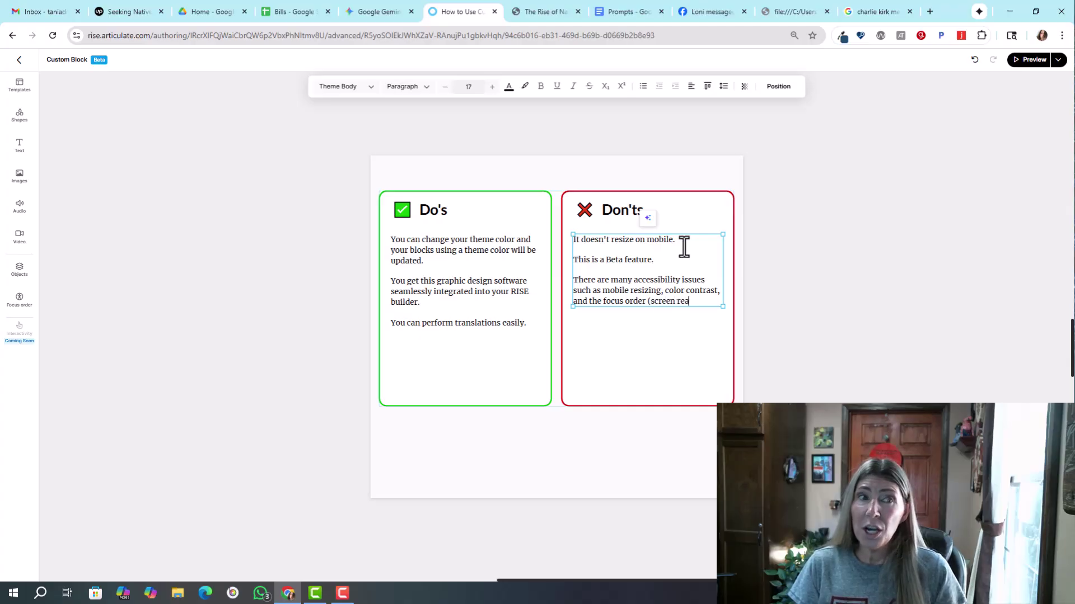
text(ders).)
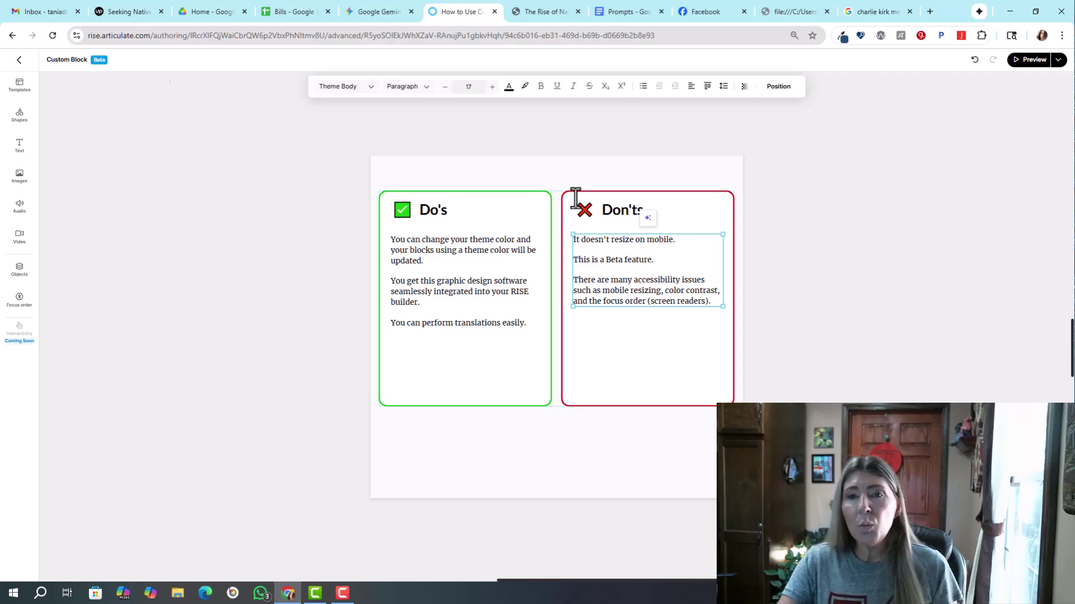
Step: Rename the card headings from Don'ts to Cons and Do's to Pros
click(637, 206)
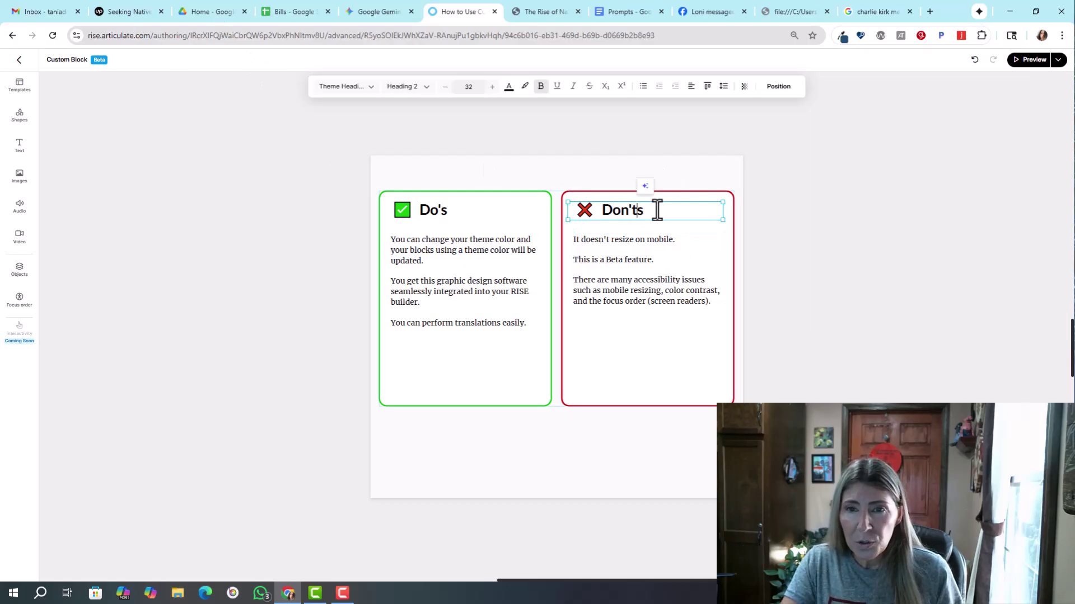
drag(655, 209, 602, 210)
text(Cons)
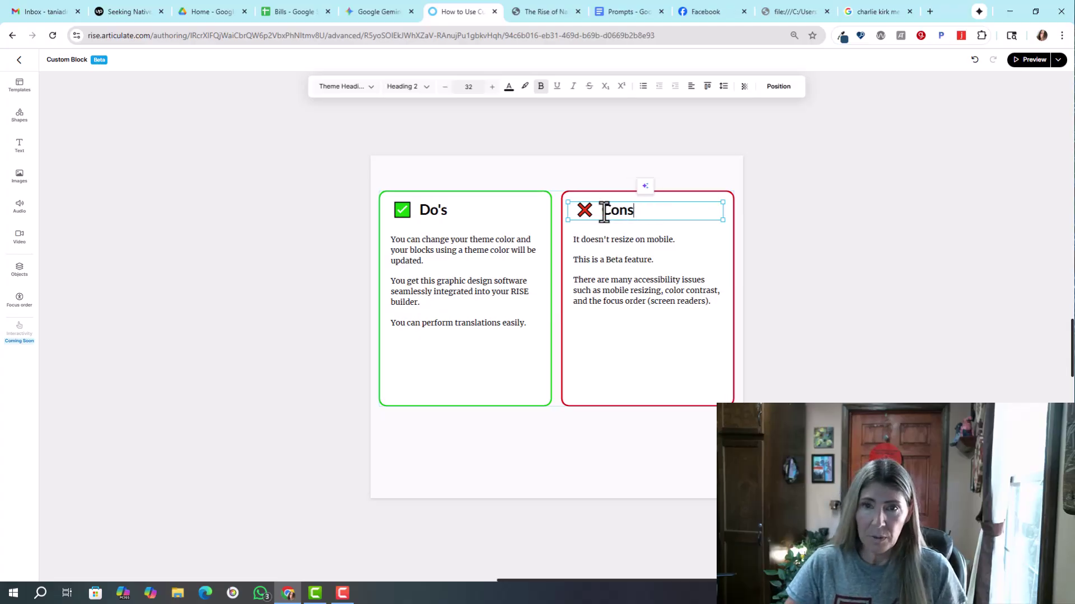
click(522, 216)
click(460, 214)
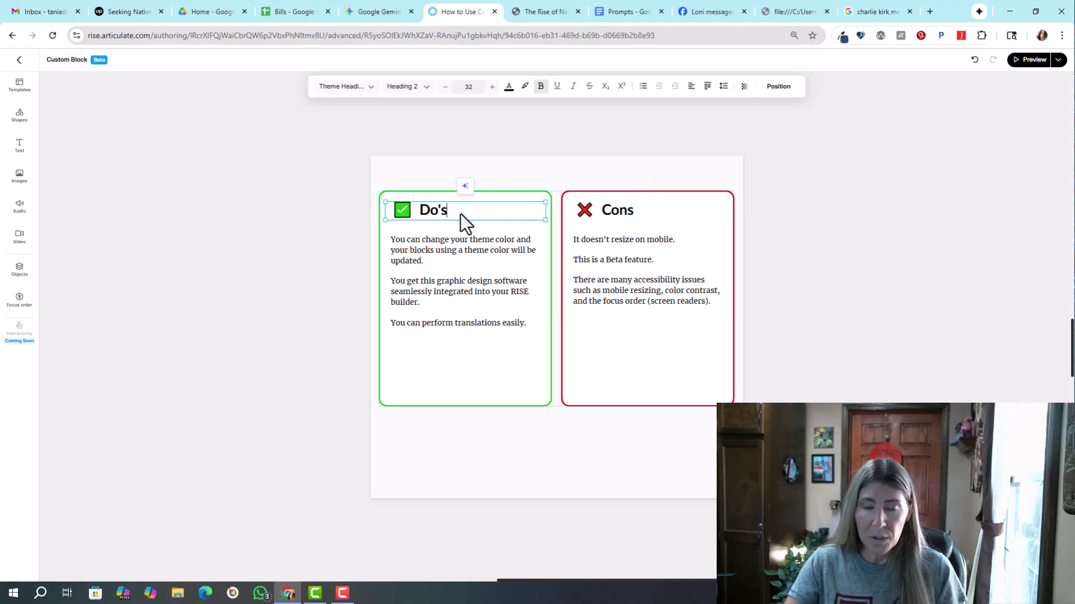
key(BackSpace)
key(BackSpace)
key(BackSpace)
key(BackSpace)
text(Pros)
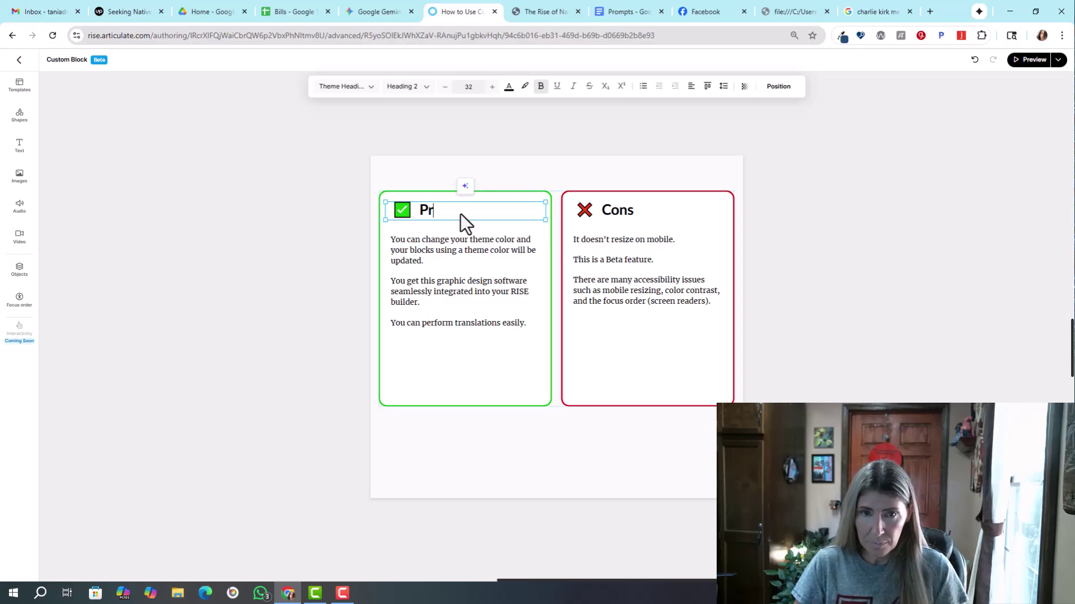
Step: Drag the block's bottom and top edges in to cut its height to 532
click(515, 462)
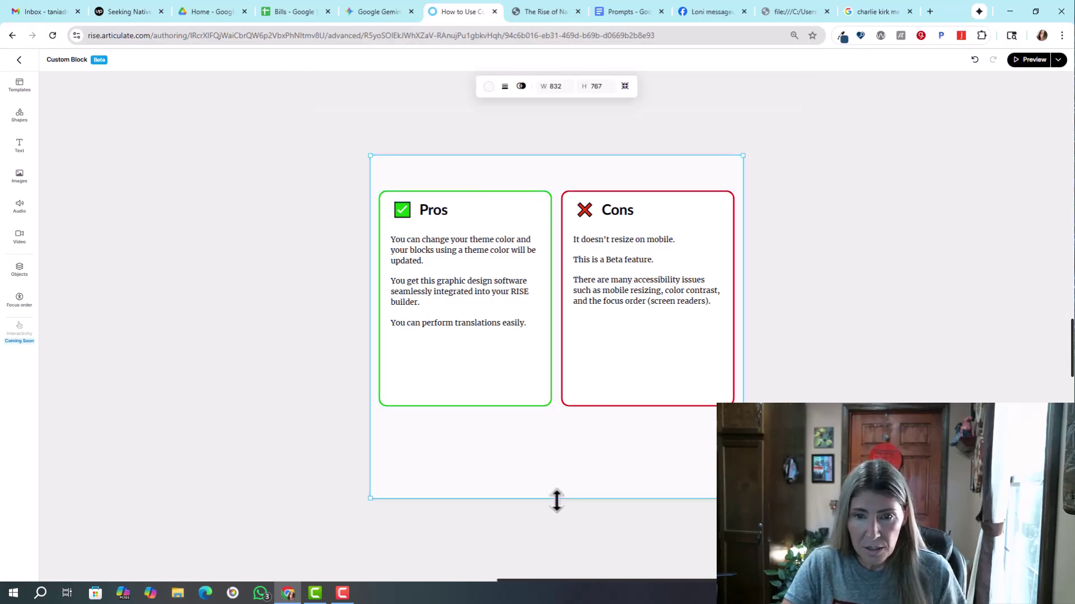
drag(557, 498, 554, 419)
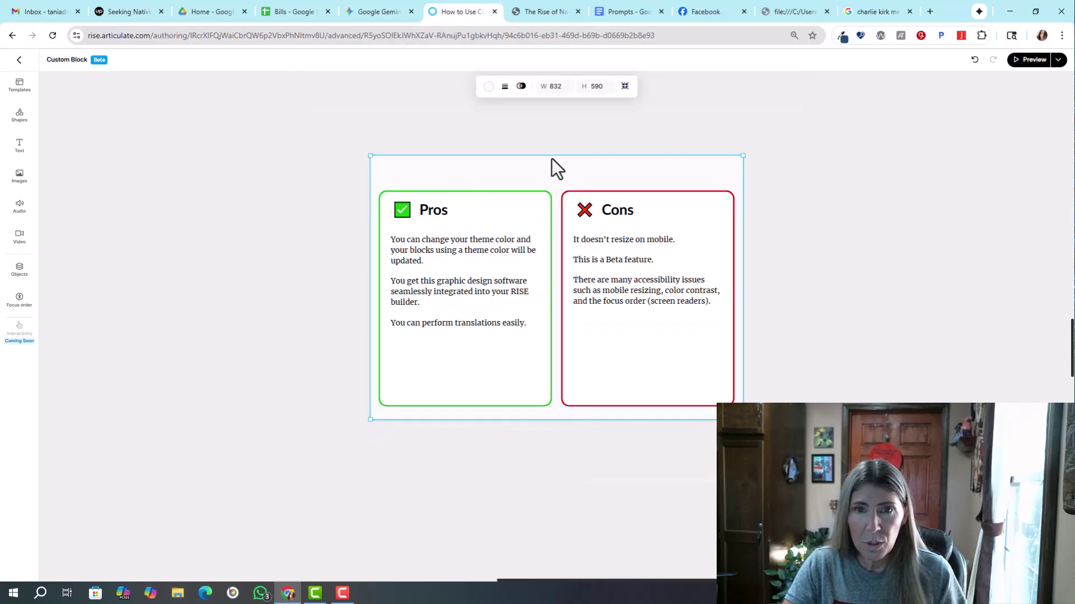
drag(552, 157, 557, 178)
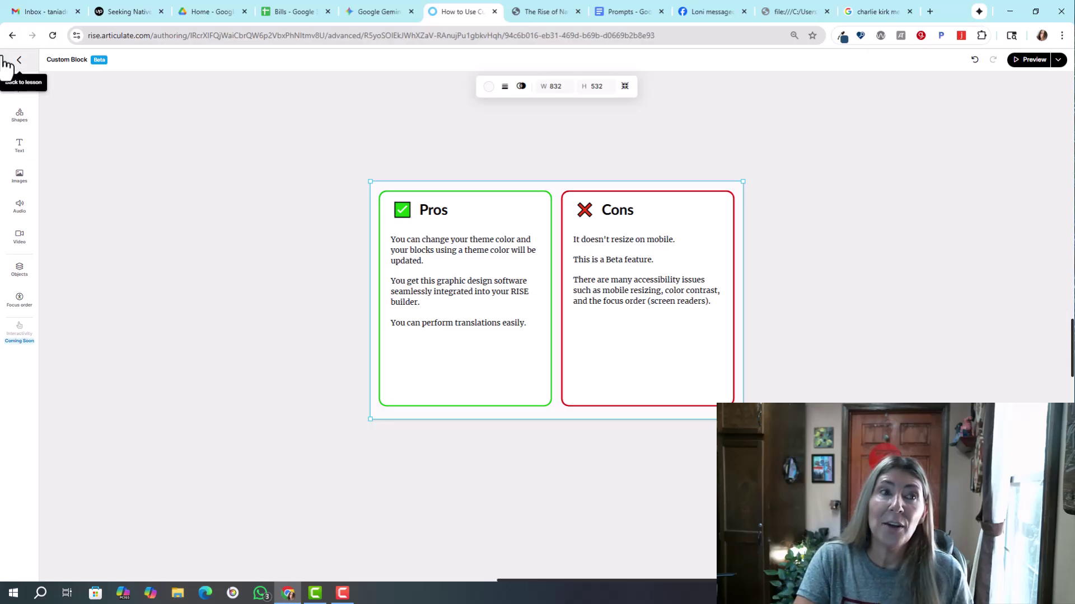
Step: Browse the Templates library's Comparisons, Conversations, Core Concepts and Diagrams layouts
click(19, 87)
click(224, 299)
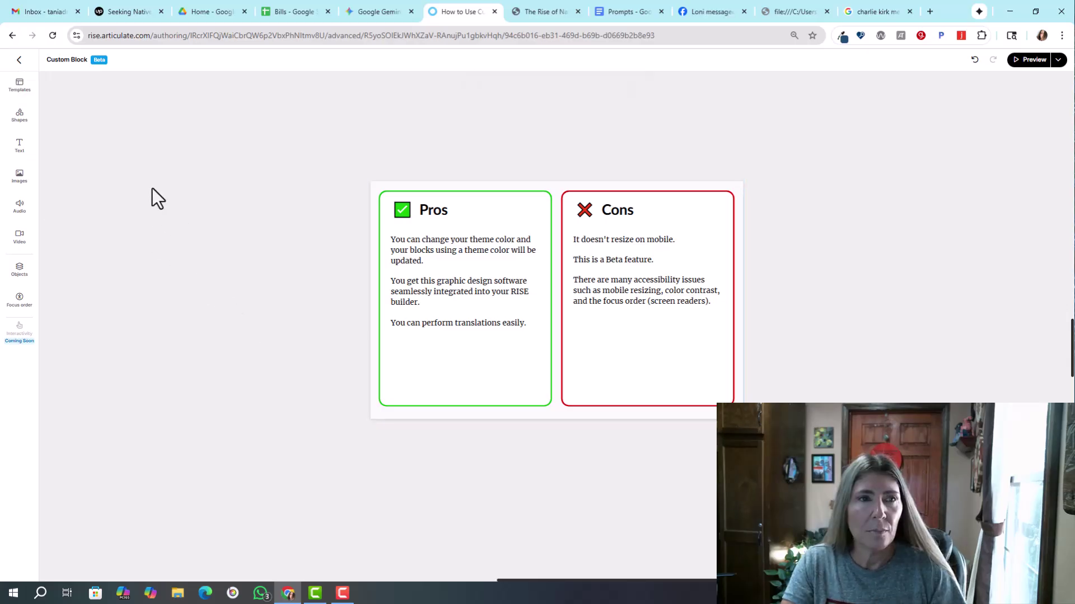
click(20, 85)
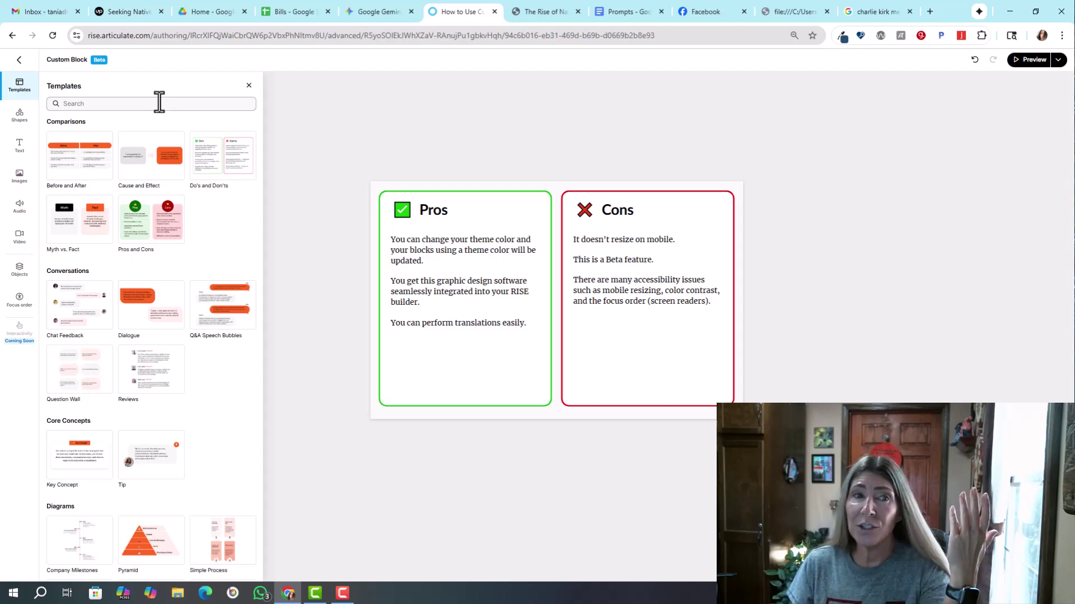
mouse_move(161, 140)
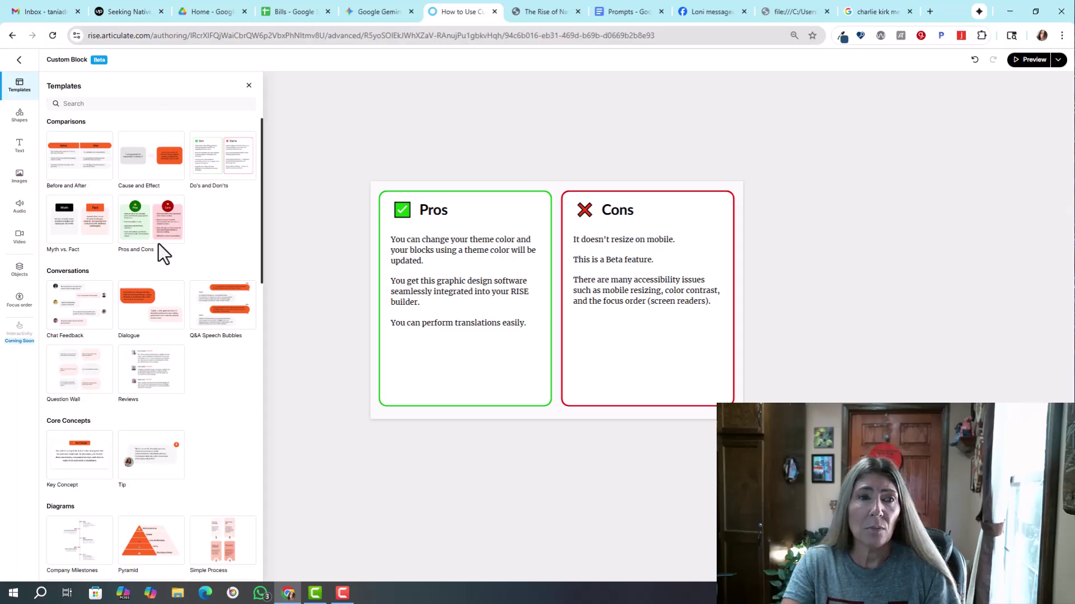
mouse_move(164, 305)
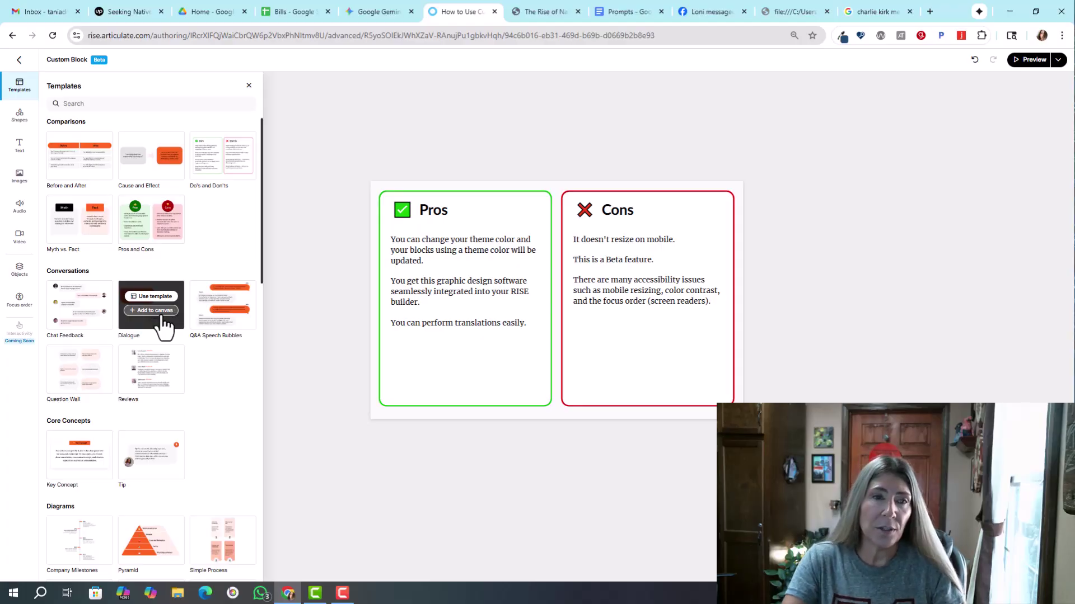
click(21, 116)
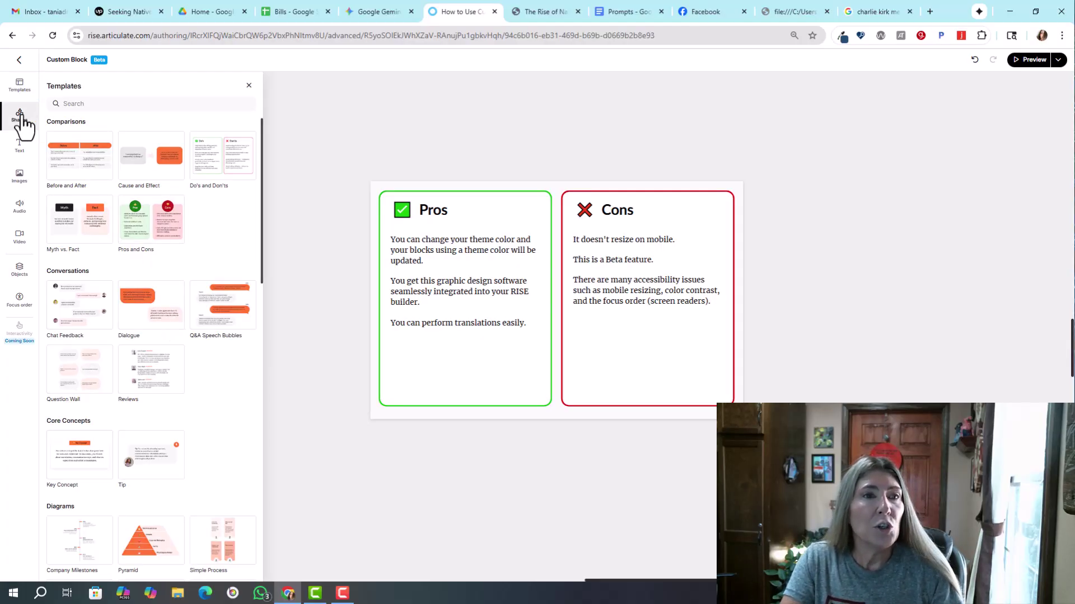
Step: Add a star about 157×158, place it low in the Pros card, and fill it green
click(128, 178)
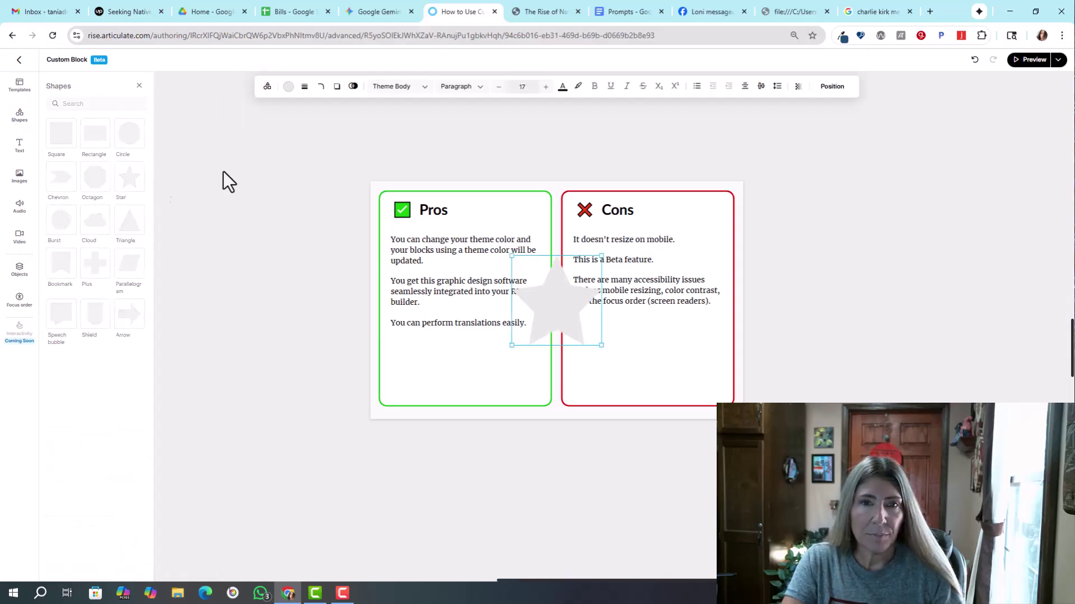
drag(562, 311, 482, 354)
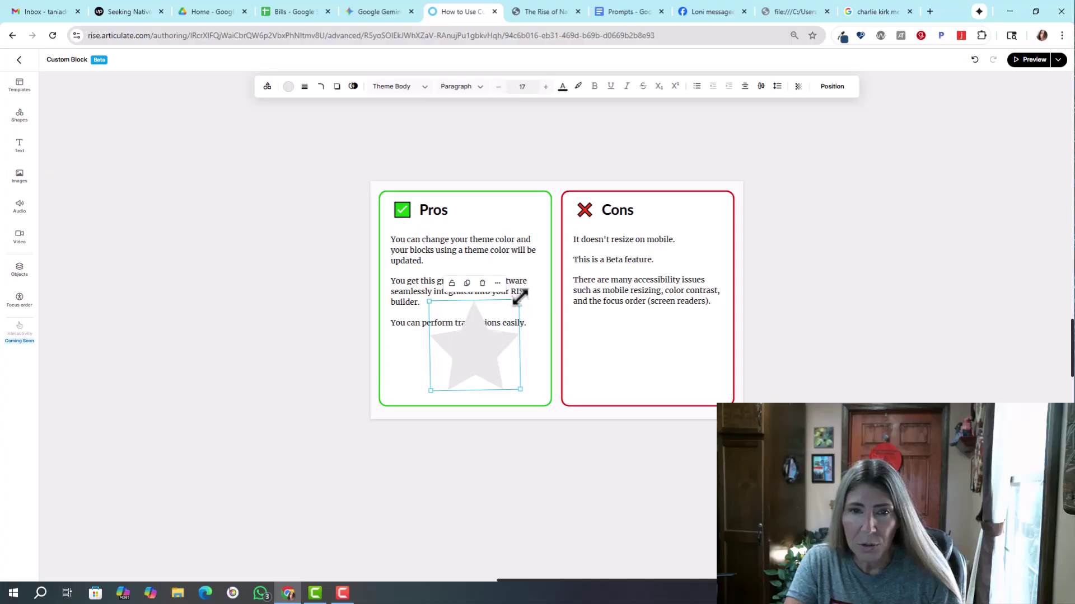
drag(520, 296, 420, 435)
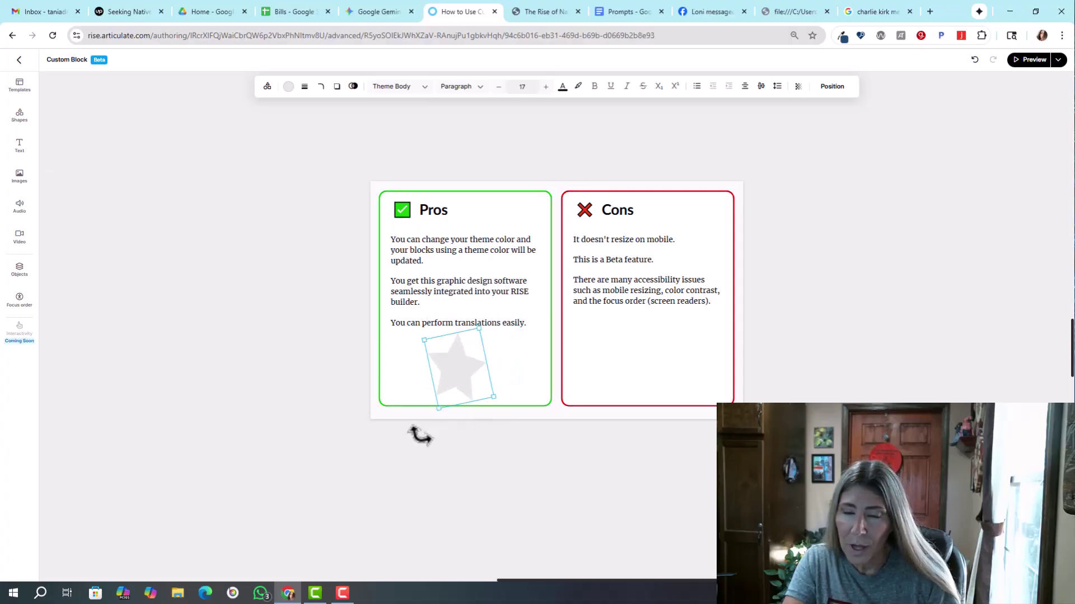
drag(489, 363, 497, 352)
click(288, 86)
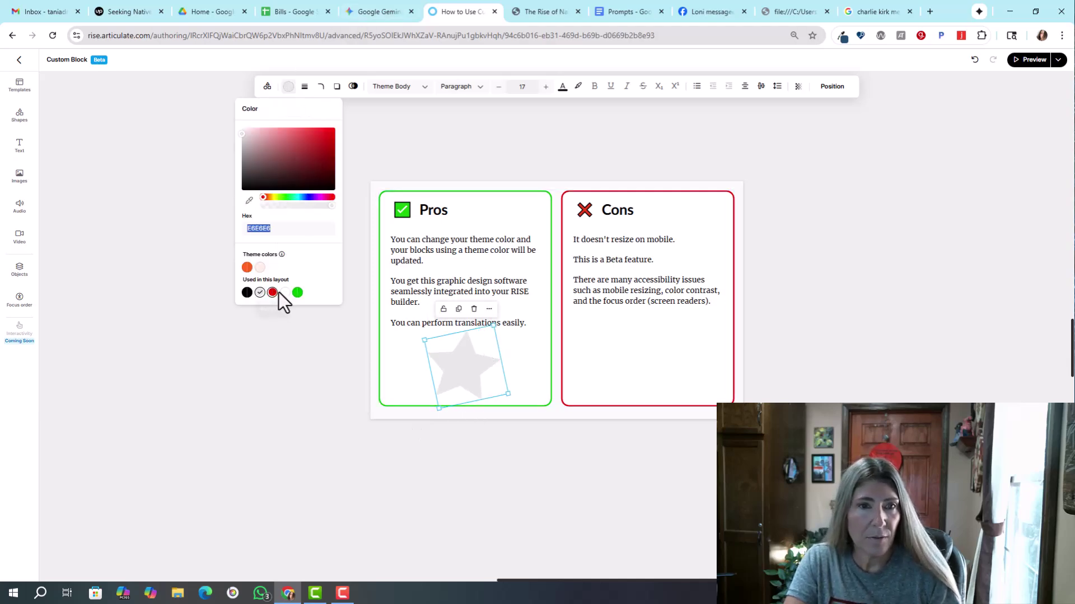
click(297, 292)
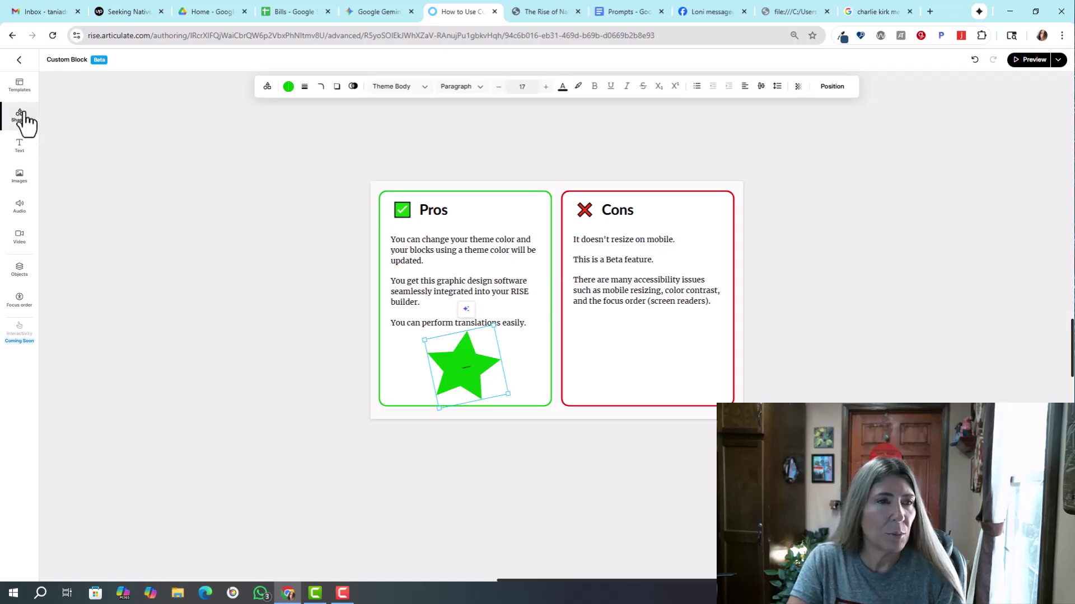
click(22, 148)
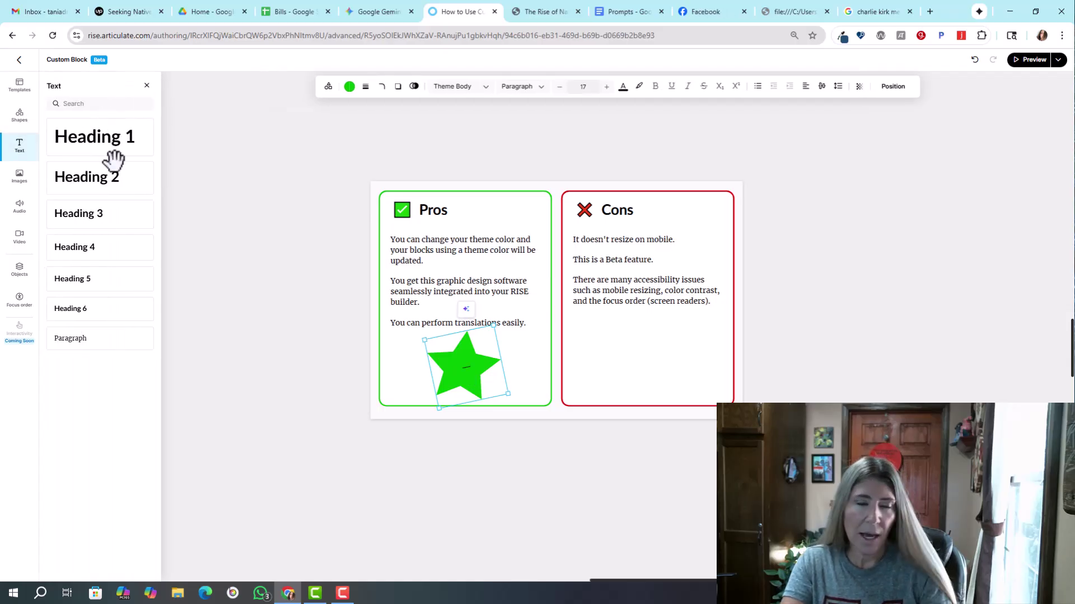
Step: View the Images panel, then the AI Audio narration panel
click(19, 182)
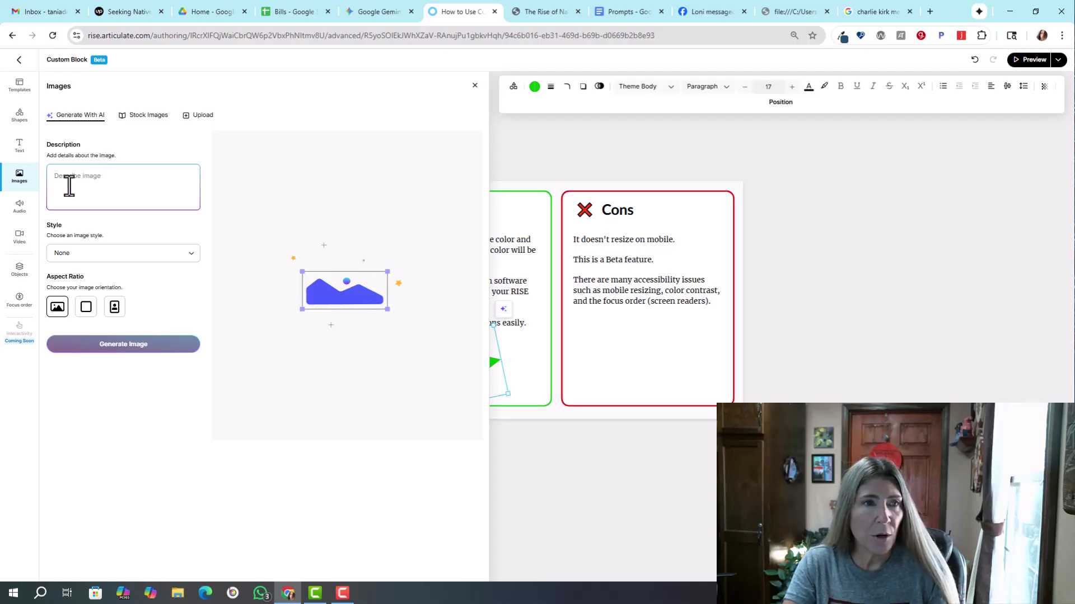
click(20, 210)
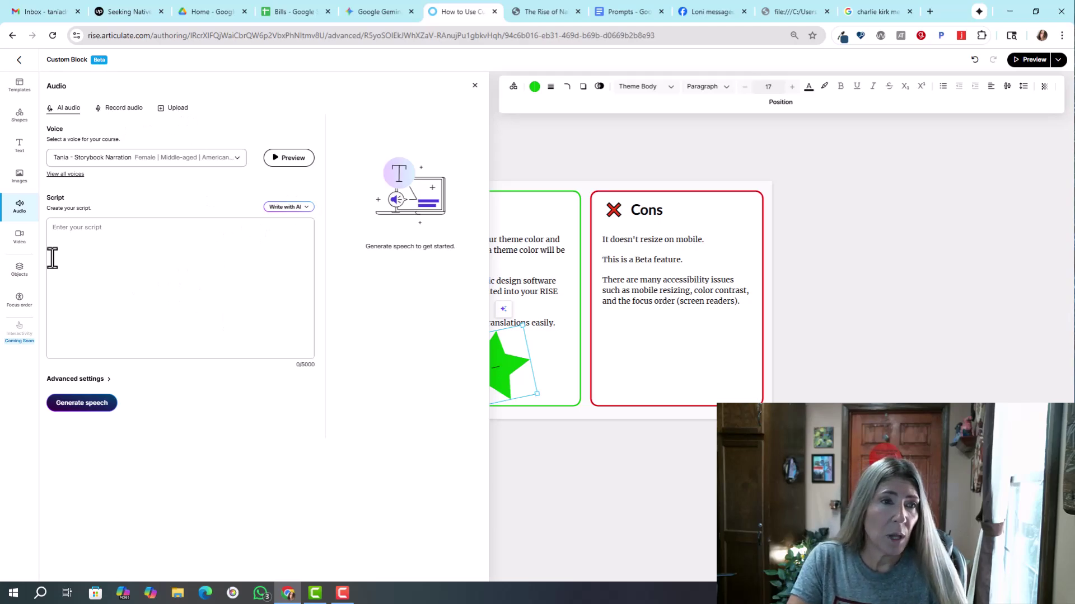
Step: Show the Video panel for uploading a video file to the block
click(21, 239)
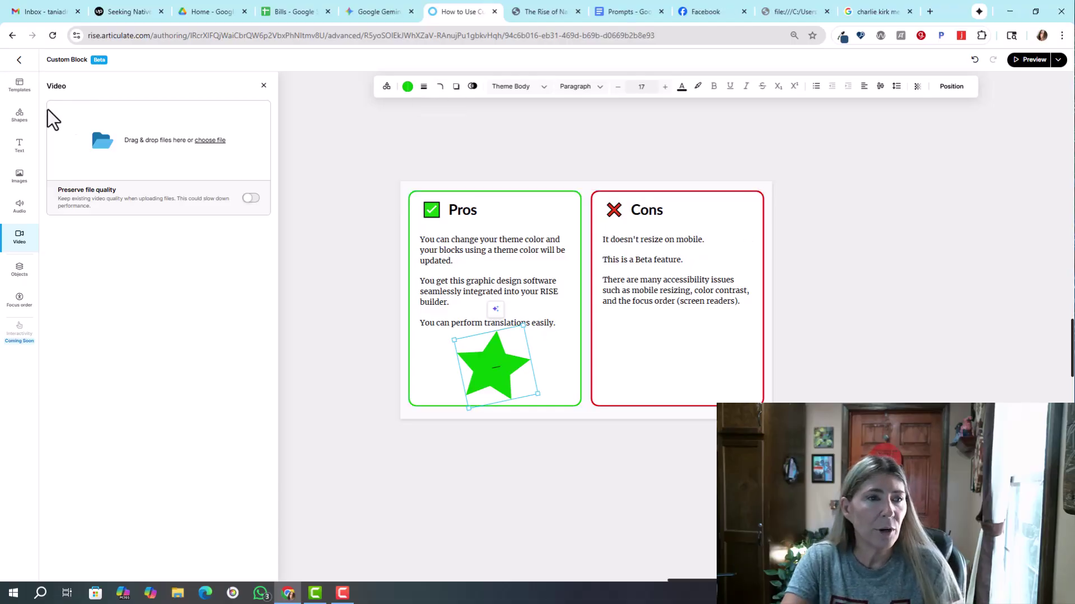
Step: Nudge the Pros/Cons card group up and right, and move Star 1 into Group 1
click(19, 271)
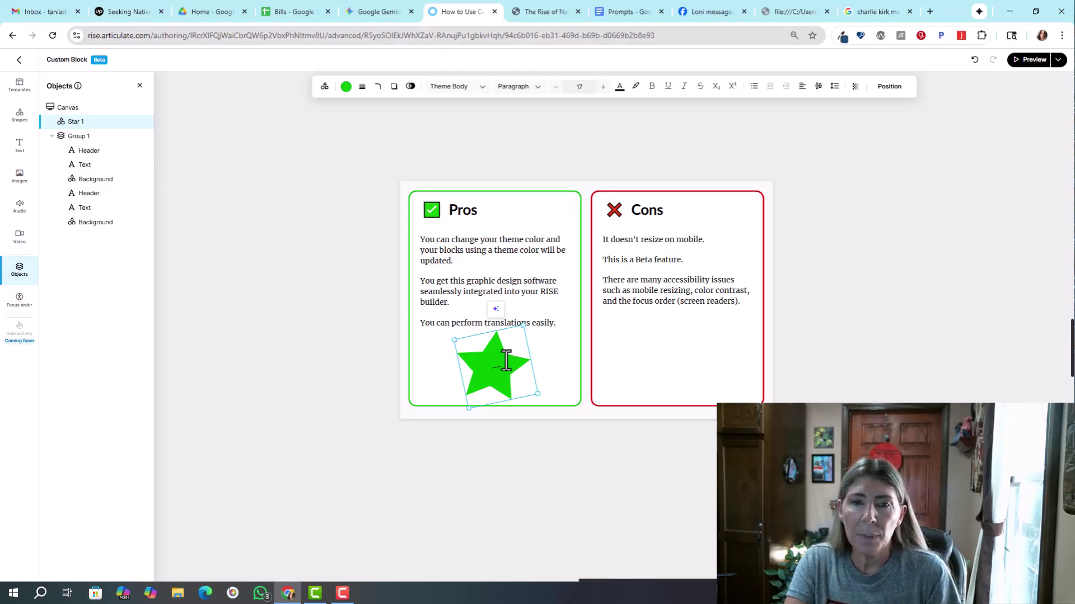
click(553, 363)
drag(501, 367, 479, 210)
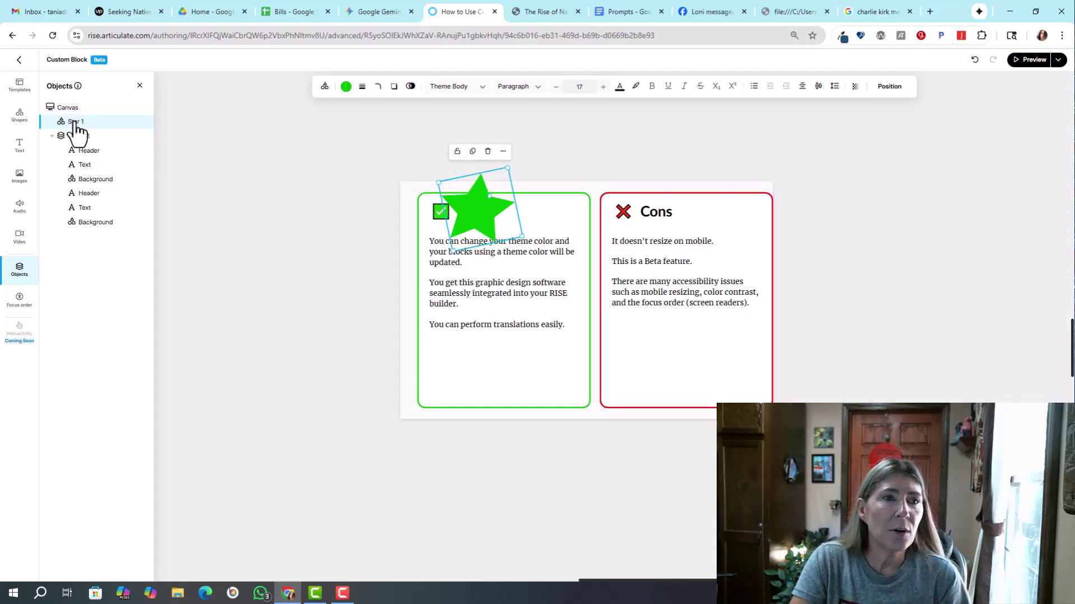
drag(74, 126, 83, 172)
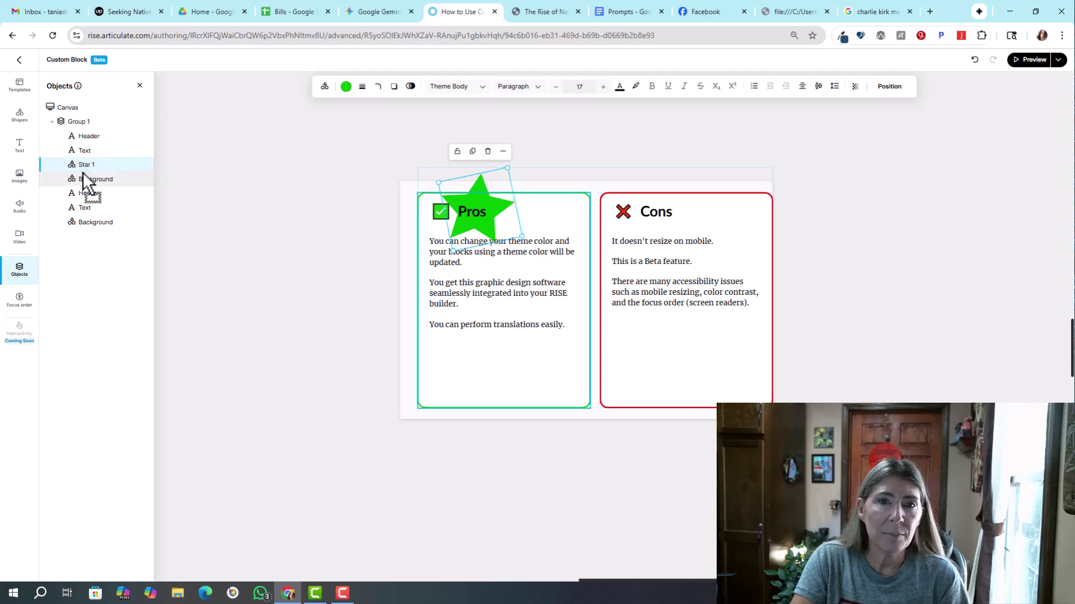
Step: Drag the green star below the last Pros text line
right_click(484, 187)
mouse_move(531, 264)
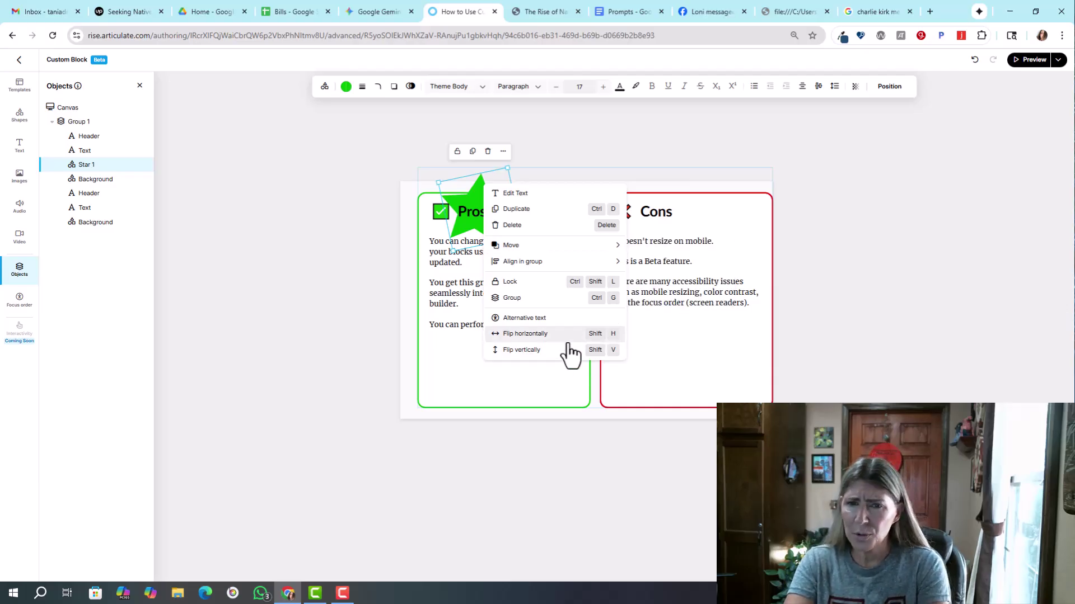
drag(475, 185, 494, 342)
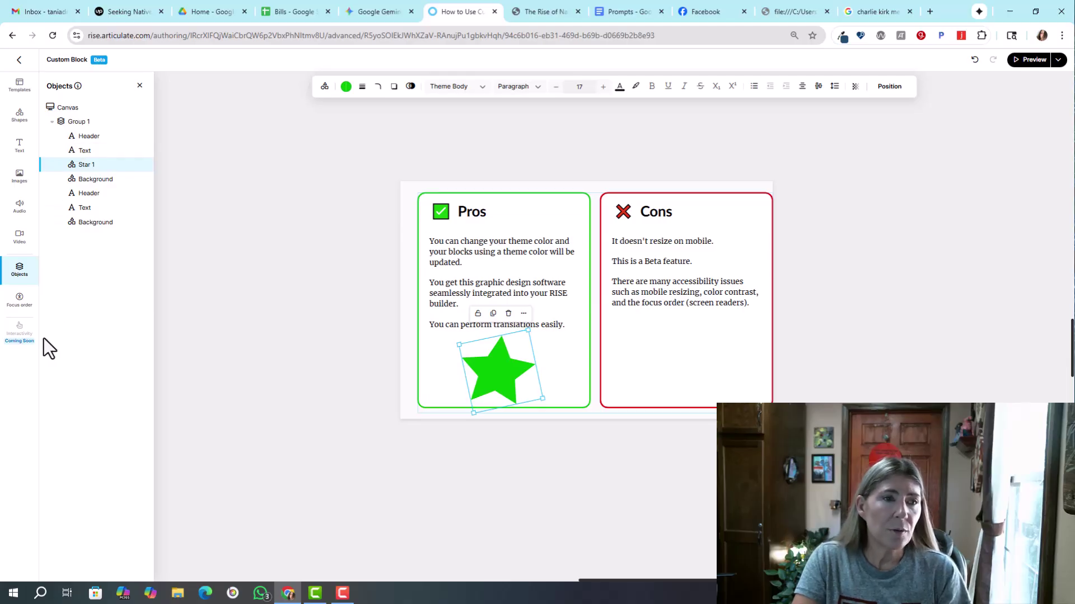
Step: Shift both Pros and Cons cards slightly left, with Star 1 last in focus order
click(17, 303)
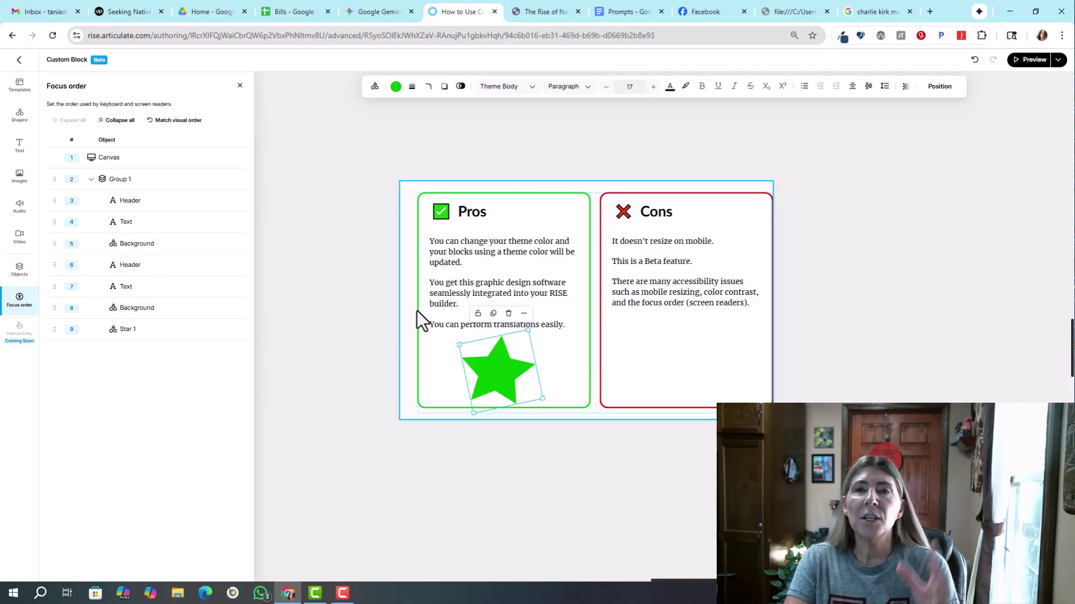
click(603, 223)
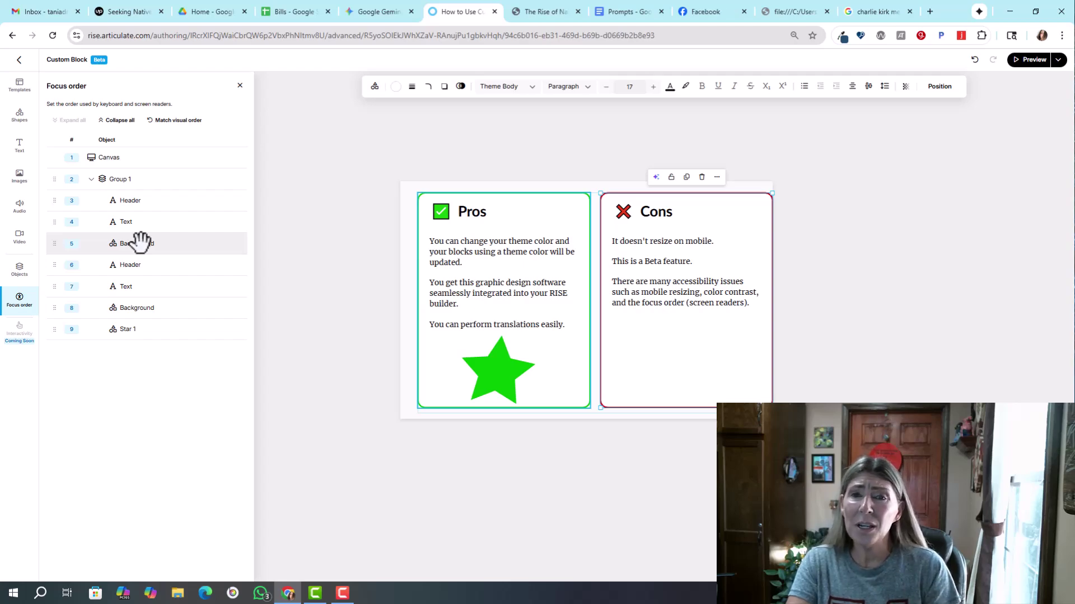
drag(377, 187, 732, 393)
click(349, 295)
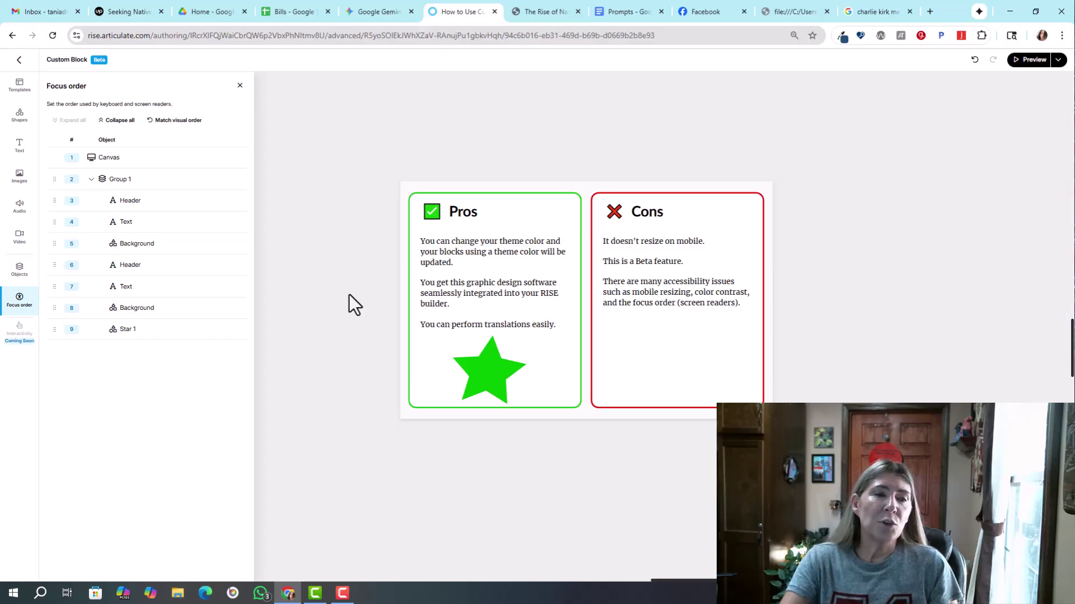
Step: Save the alternative text 'green star' on the green star shape
right_click(495, 370)
click(483, 365)
click(478, 365)
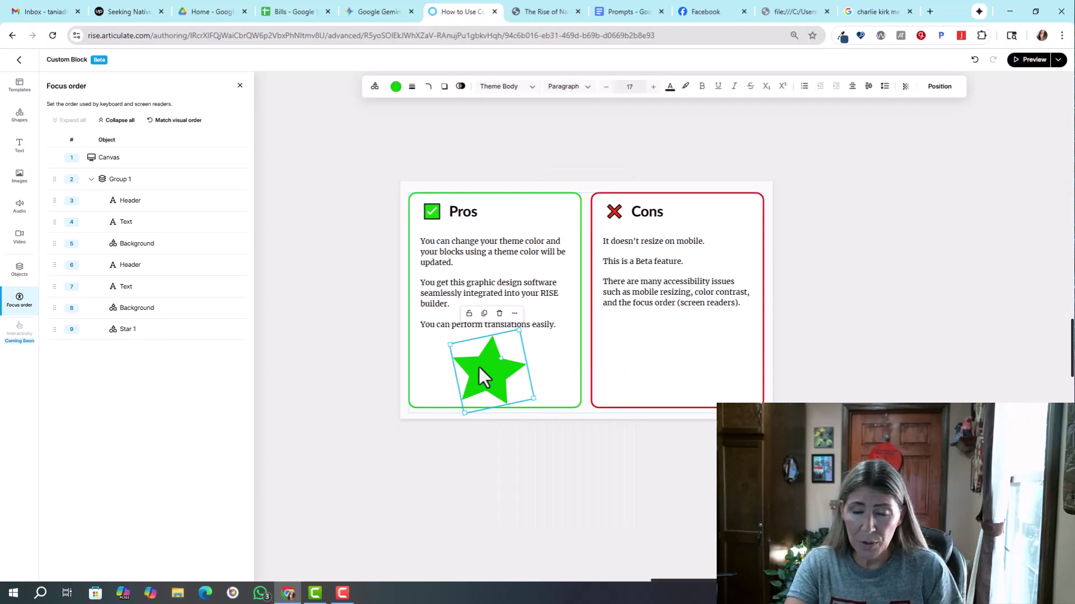
right_click(479, 367)
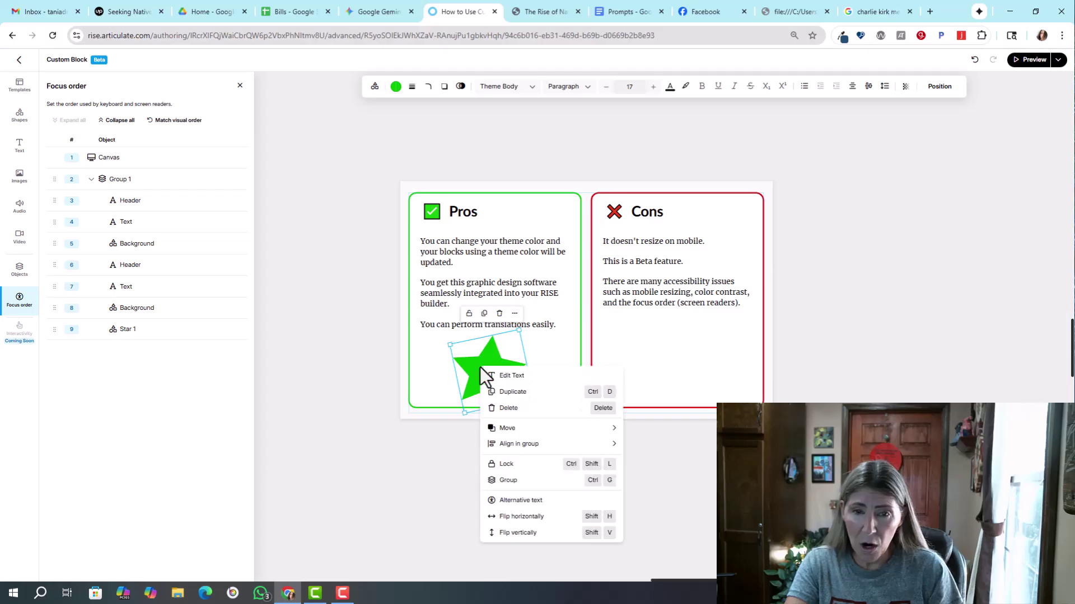
click(517, 500)
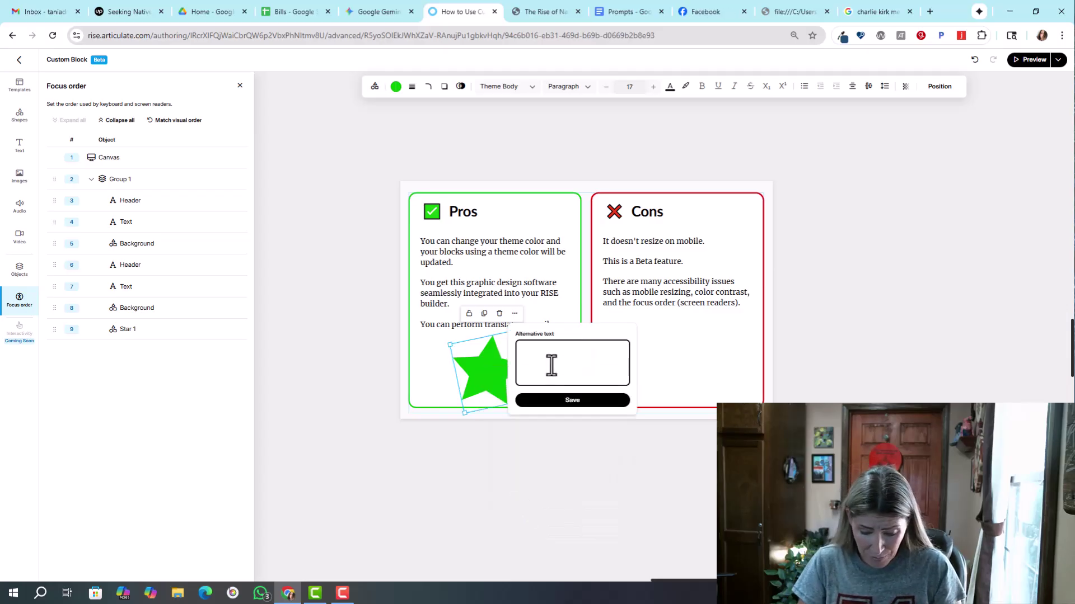
text(this is a)
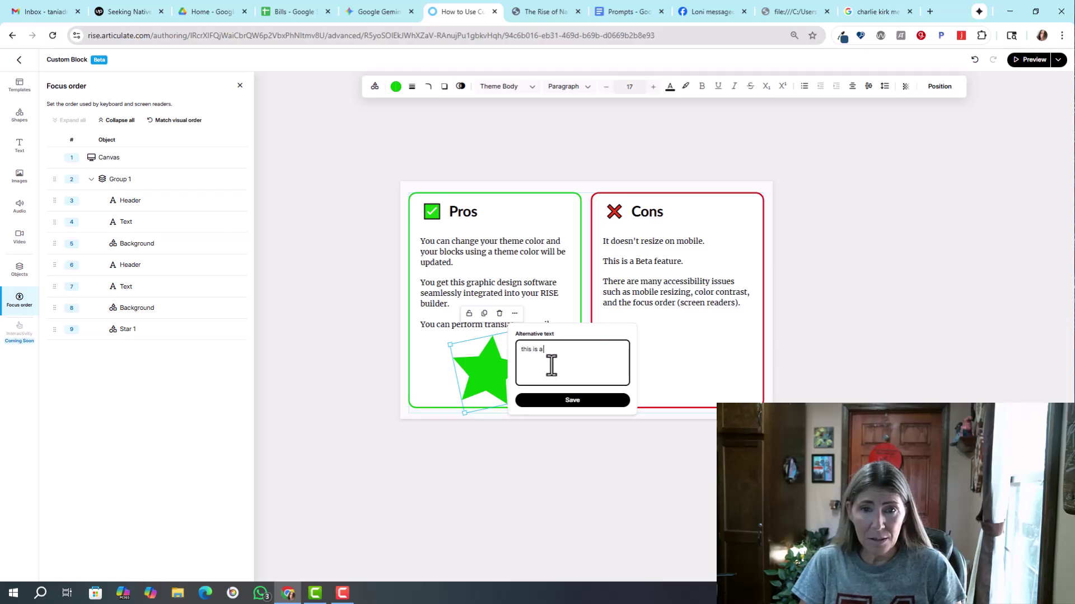
key(BackSpace)
key(BackSpace)
key(BackSpace)
key(BackSpace)
key(BackSpace)
key(BackSpace)
key(BackSpace)
key(BackSpace)
key(BackSpace)
text(tar)
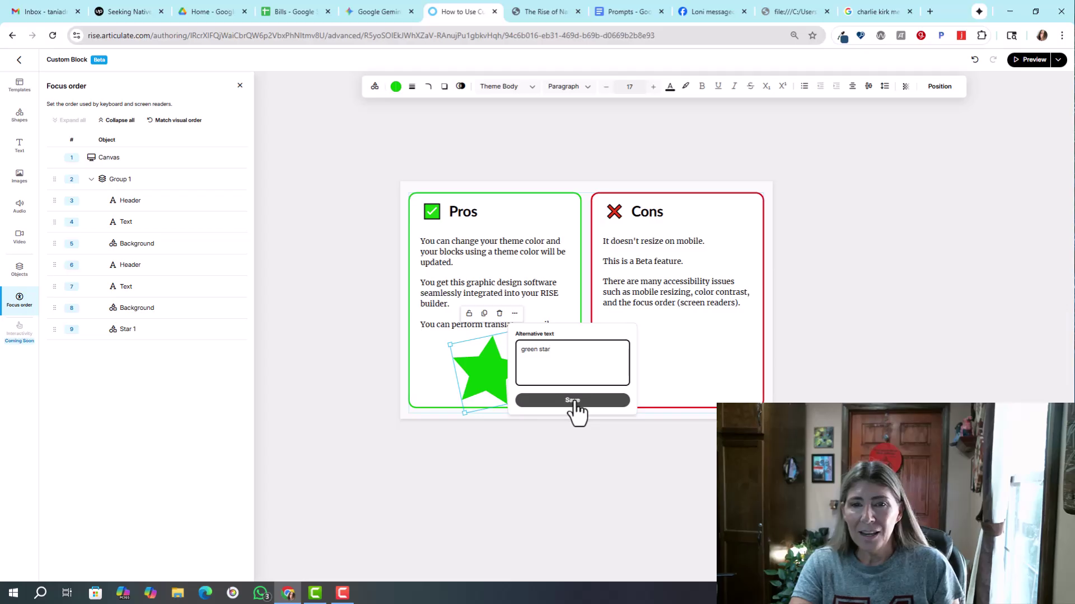
click(572, 400)
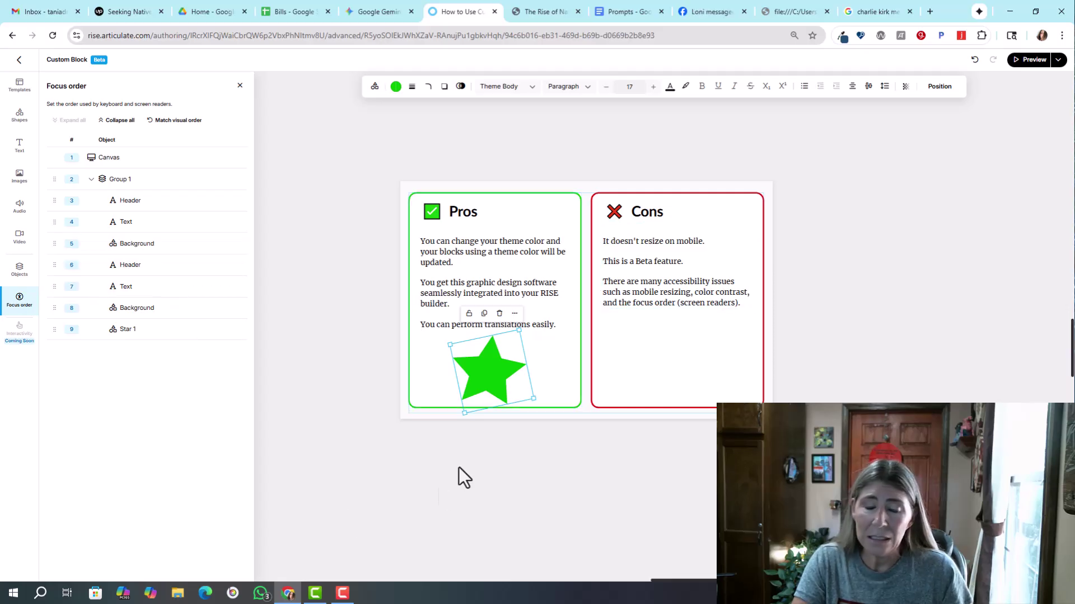
Step: Return to the lesson and scroll to the Pros/Cons block above 'How to Get Started.'
click(486, 571)
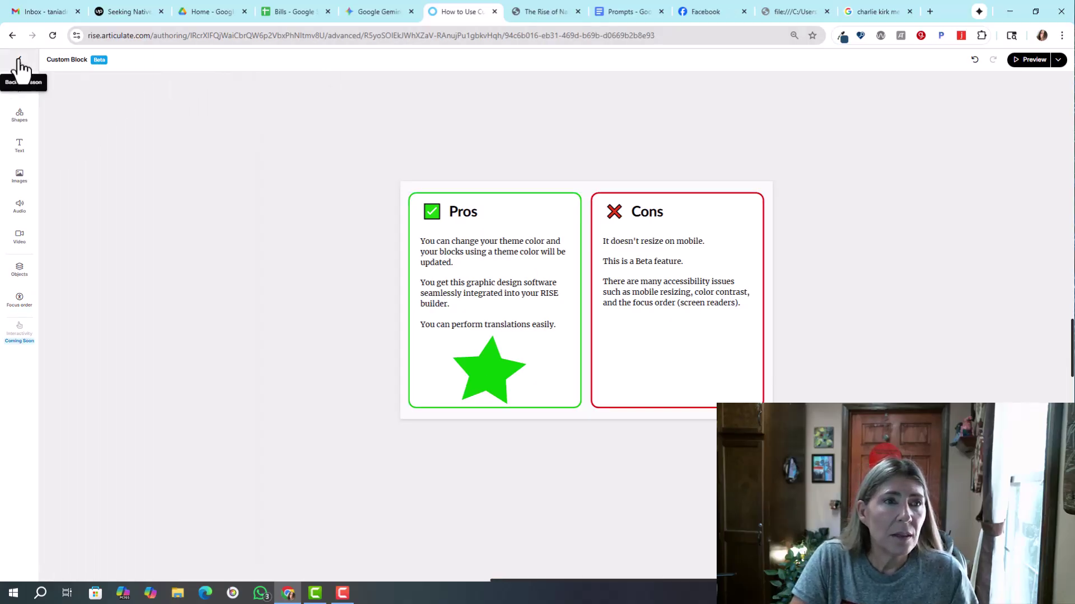
click(20, 60)
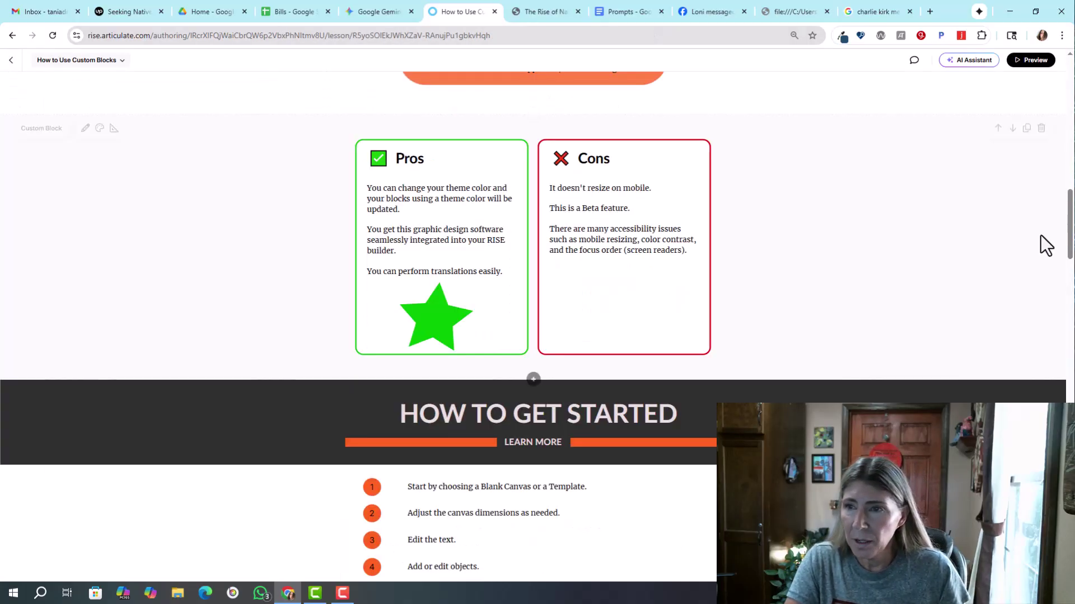
mouse_move(1070, 235)
mouse_down()
mouse_move(1070, 307)
mouse_move(1070, 227)
mouse_up()
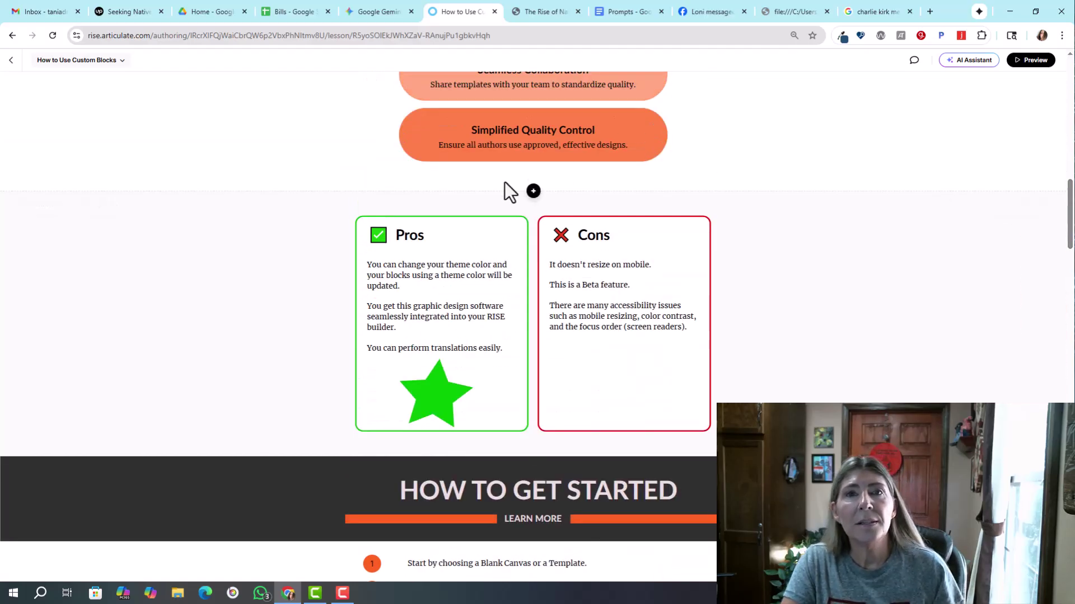
mouse_move(550, 519)
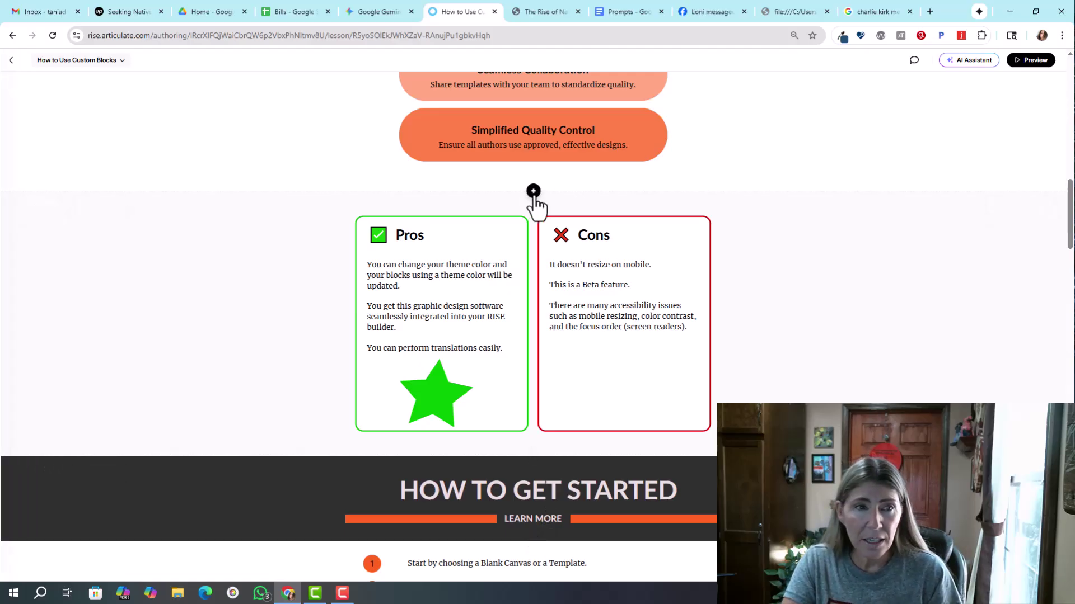
Step: Insert the saved WHY USE CUSTOM BLOCKS? banner template above the Pros/Cons block
click(533, 191)
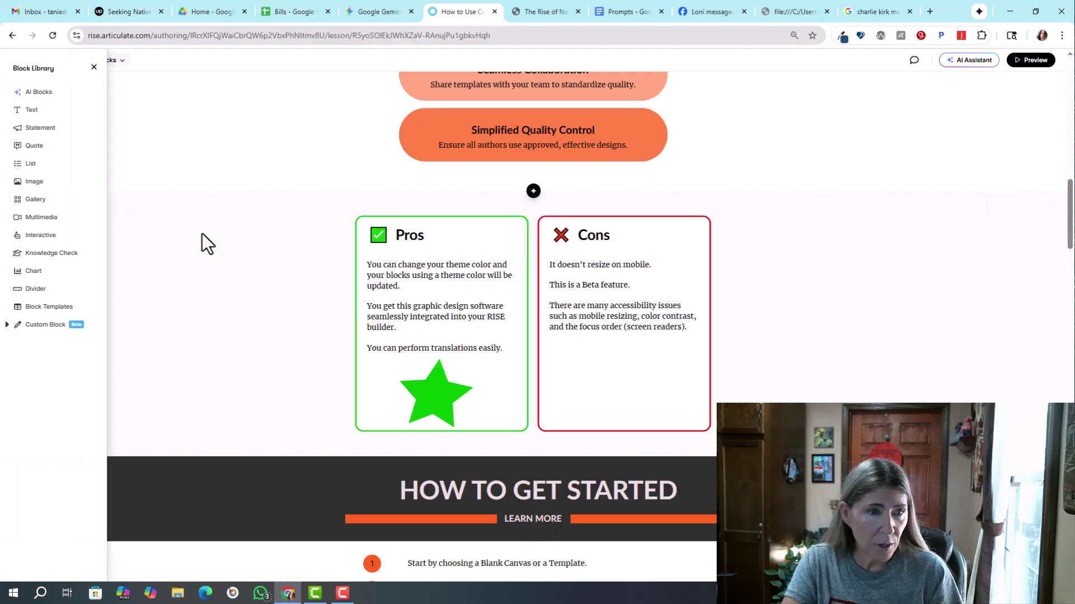
click(50, 307)
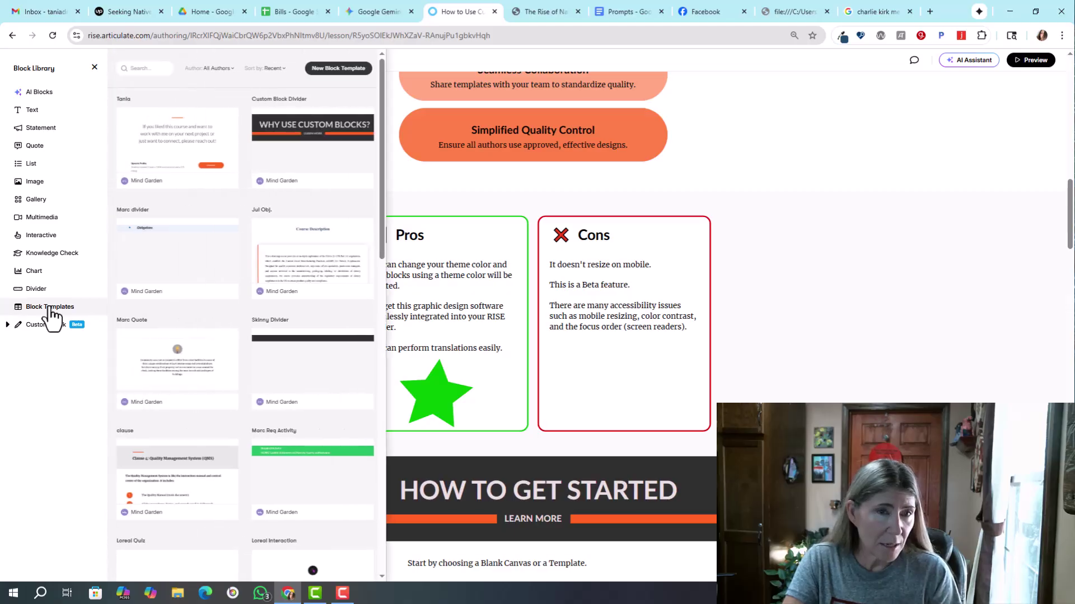
click(313, 147)
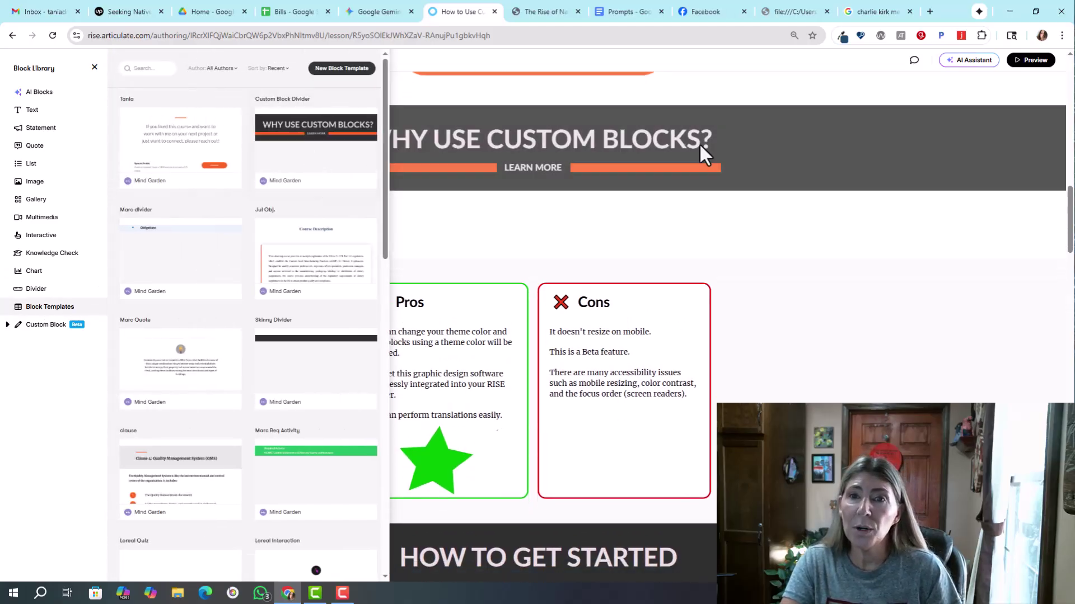
click(828, 82)
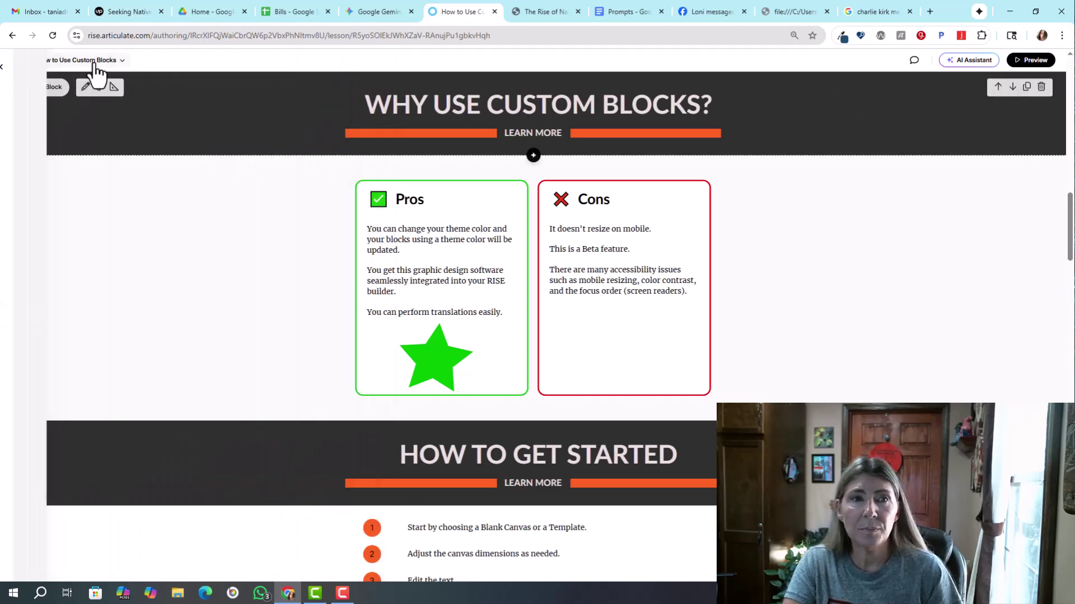
Step: Change the banner heading text to 'WHAT ARE THE PROS & CONS?'
click(85, 89)
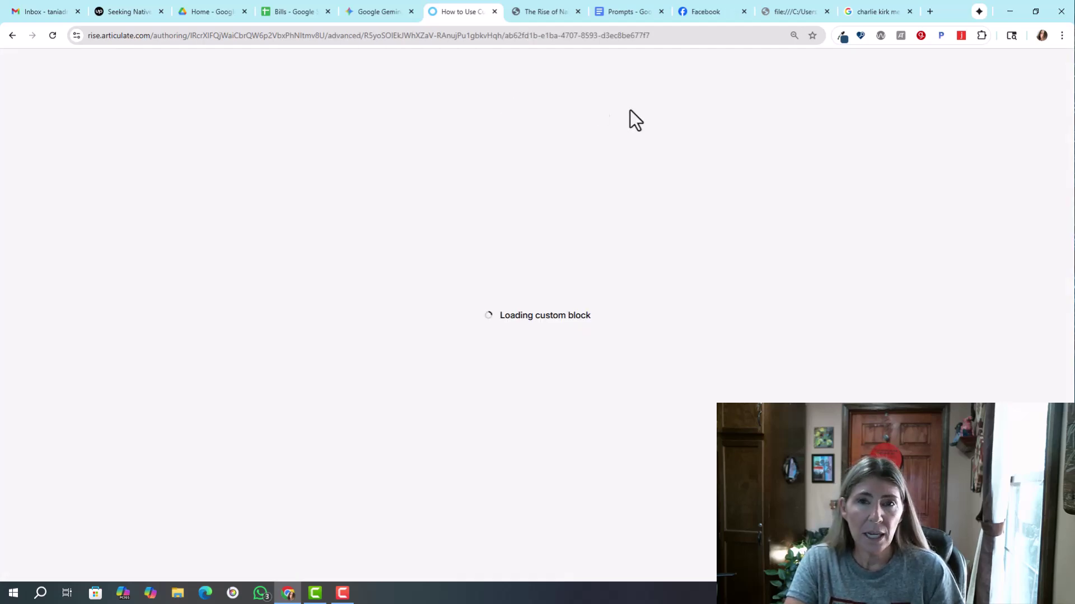
click(588, 316)
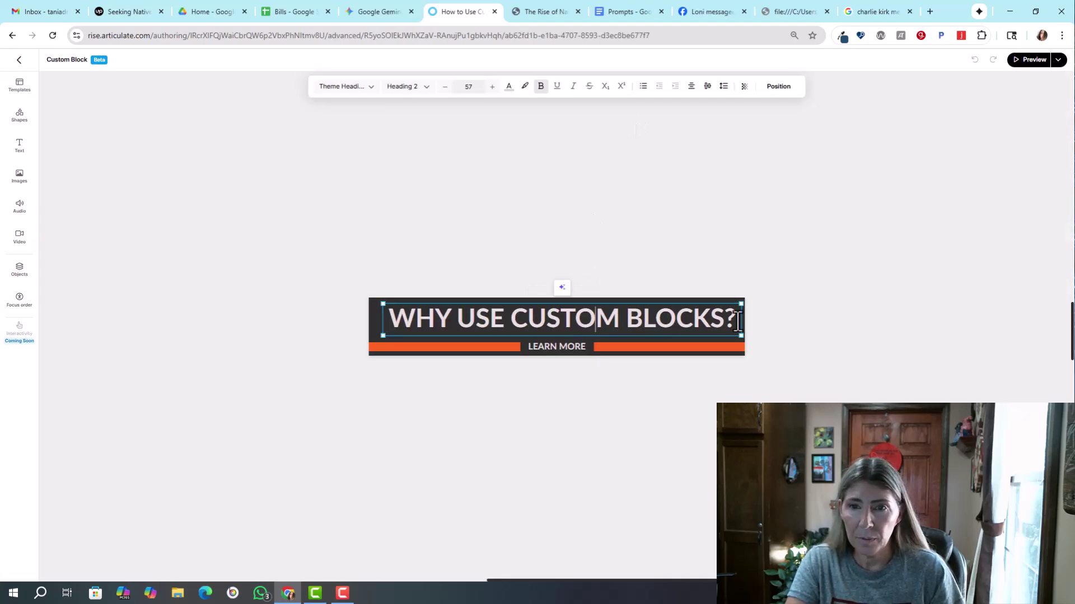
drag(740, 316, 382, 329)
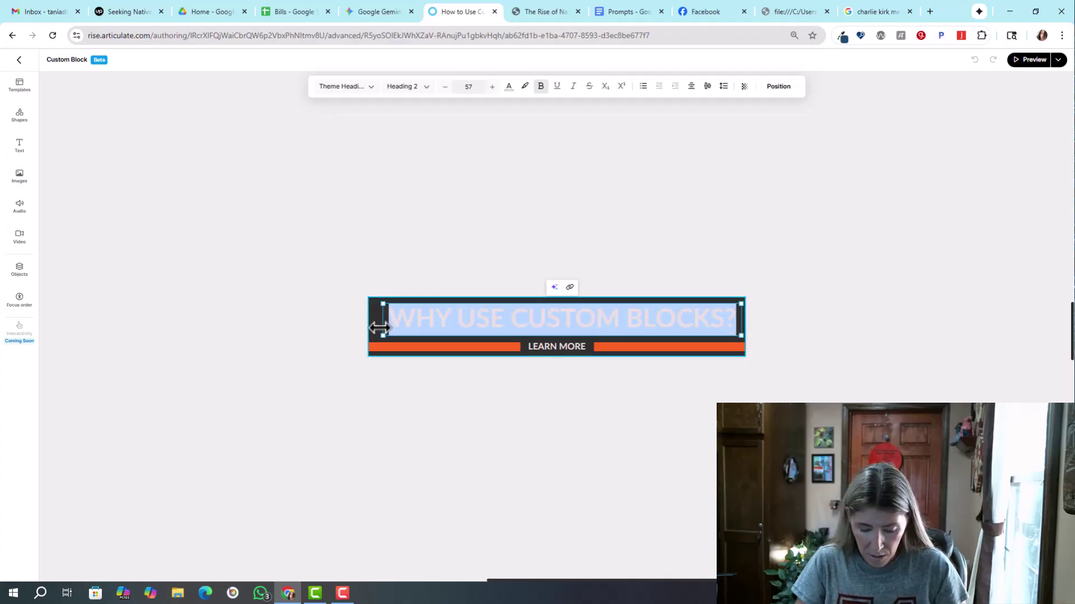
text(what a)
key(BackSpace)
key(BackSpace)
key(BackSpace)
key(BackSpace)
key(BackSpace)
key(BackSpace)
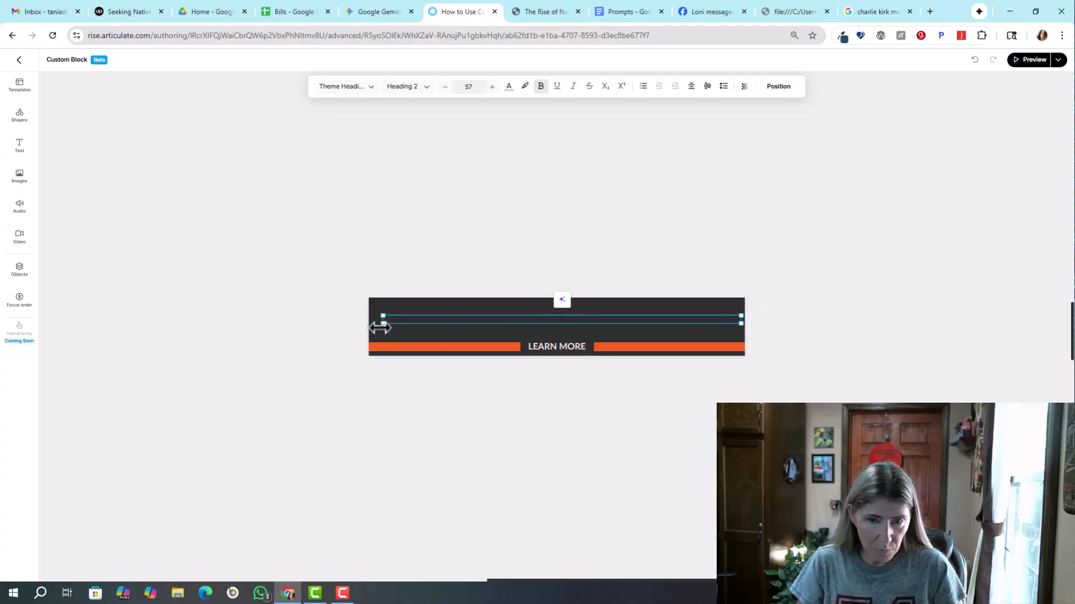
text(WHAT ARE TH)
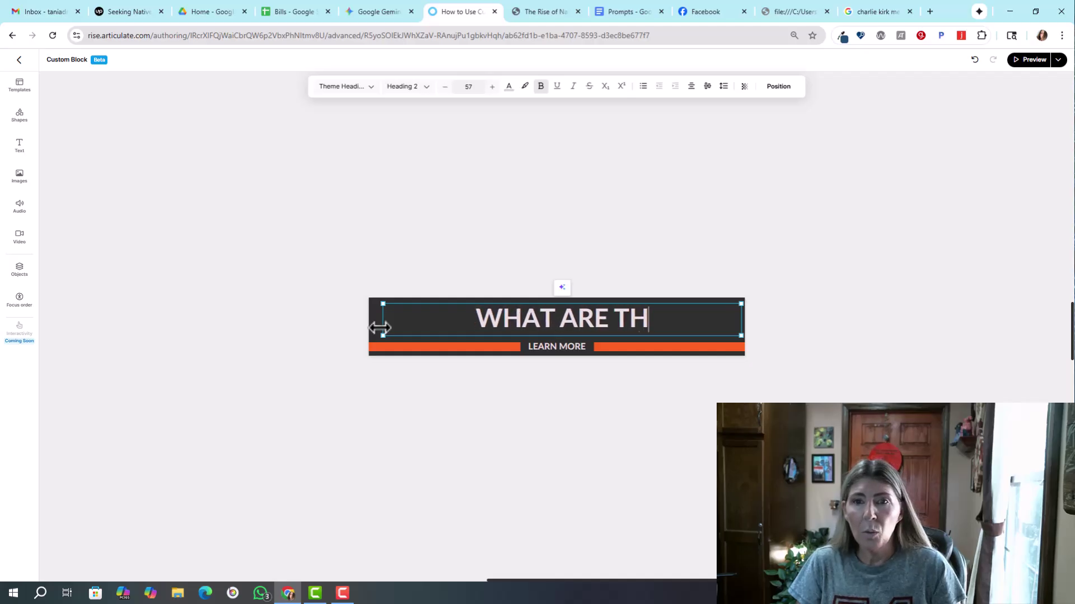
text(E PROS & CONS)
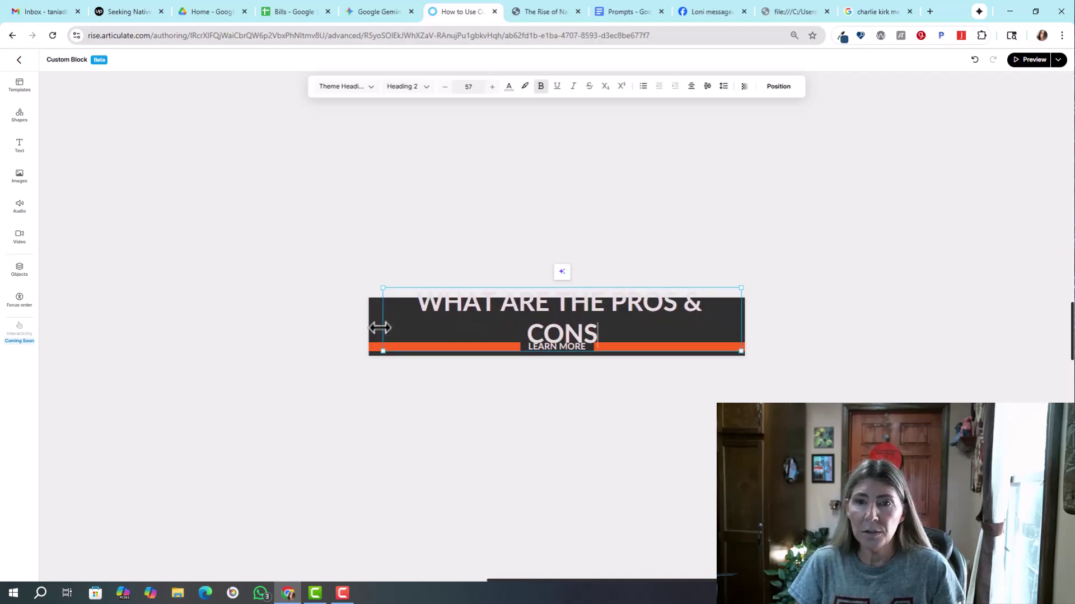
text(?)
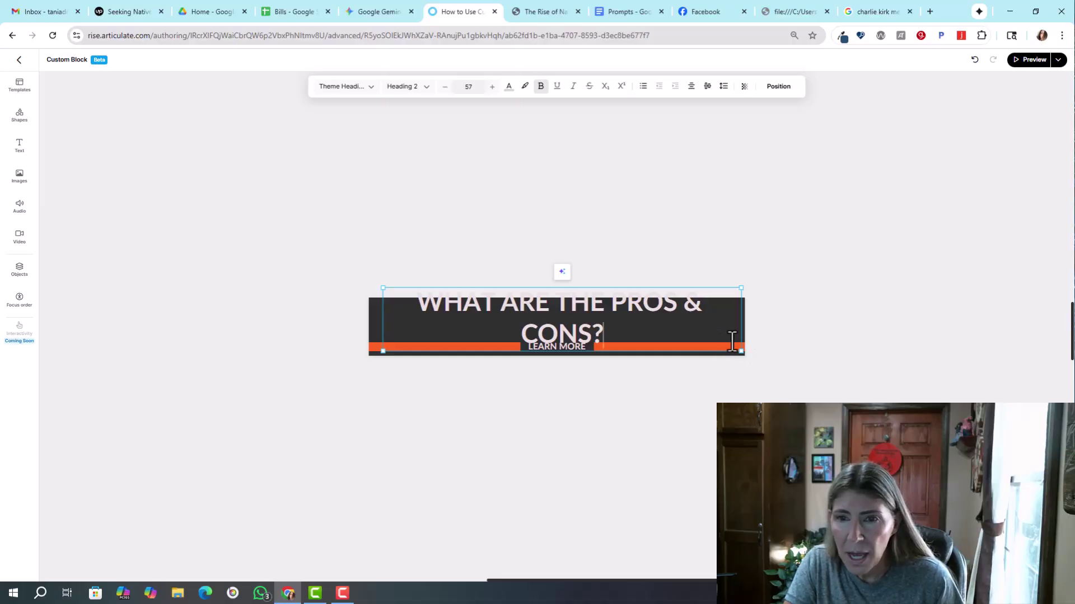
Step: Reduce the heading to font size 53 so it fits one line, and nudge it left
click(444, 88)
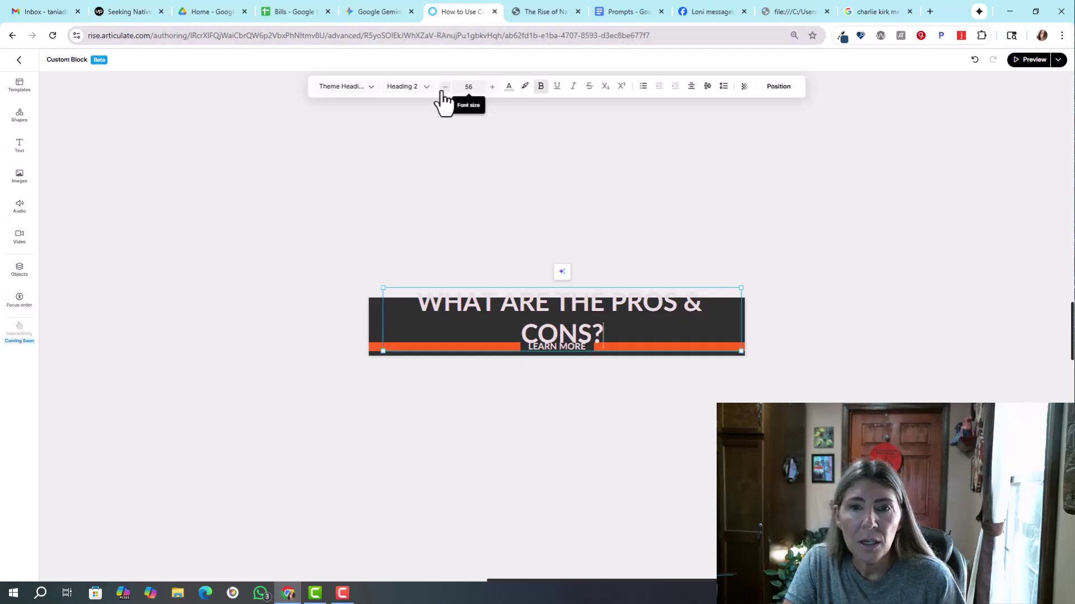
click(444, 88)
click(444, 88)
click(828, 353)
click(704, 320)
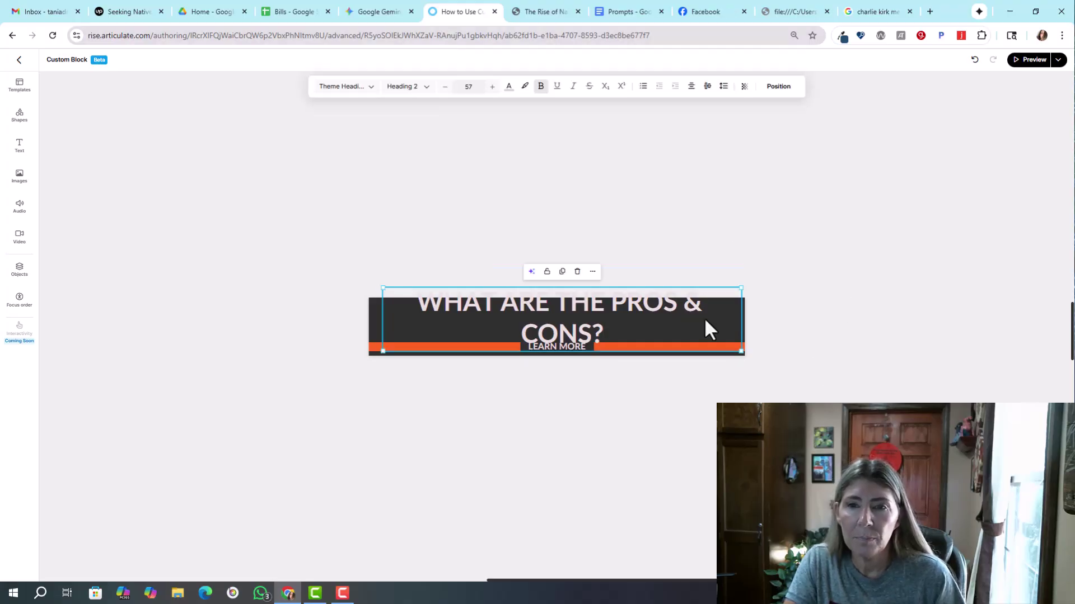
click(444, 87)
click(445, 86)
click(444, 86)
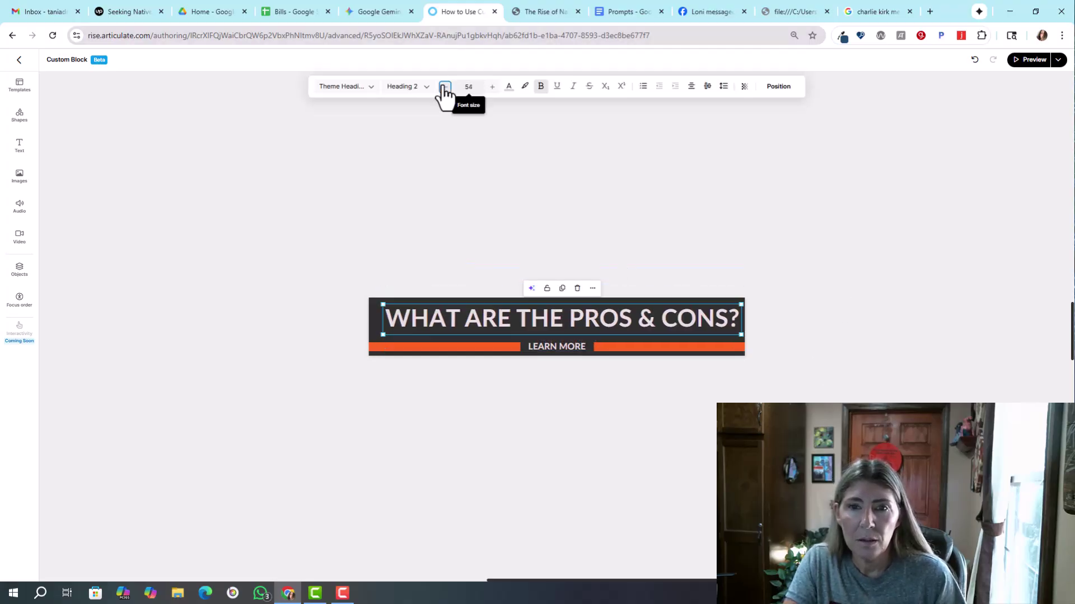
click(445, 87)
click(812, 275)
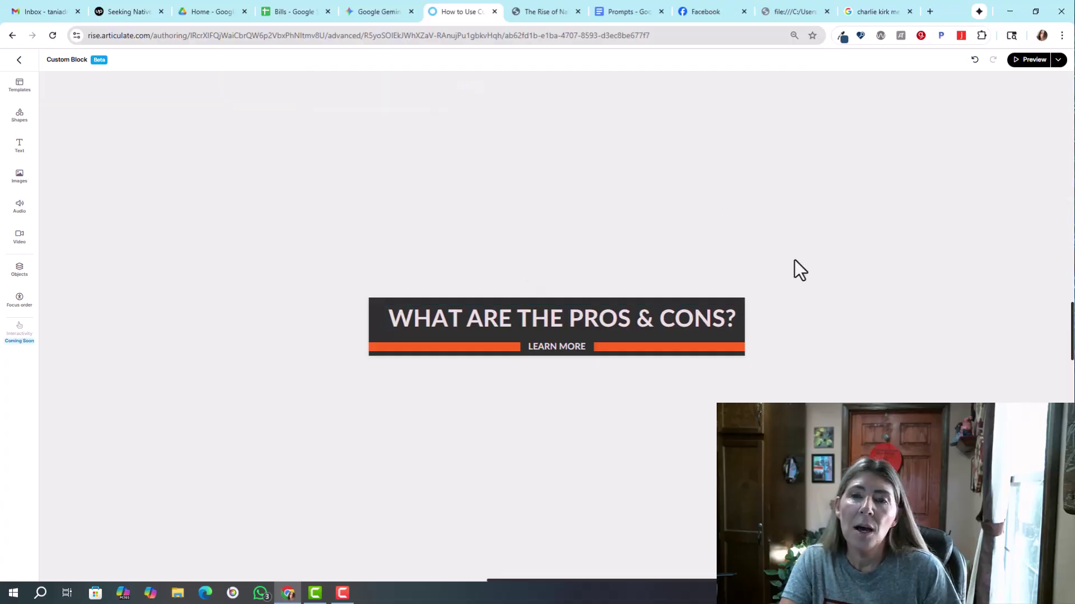
click(731, 313)
drag(730, 313, 724, 314)
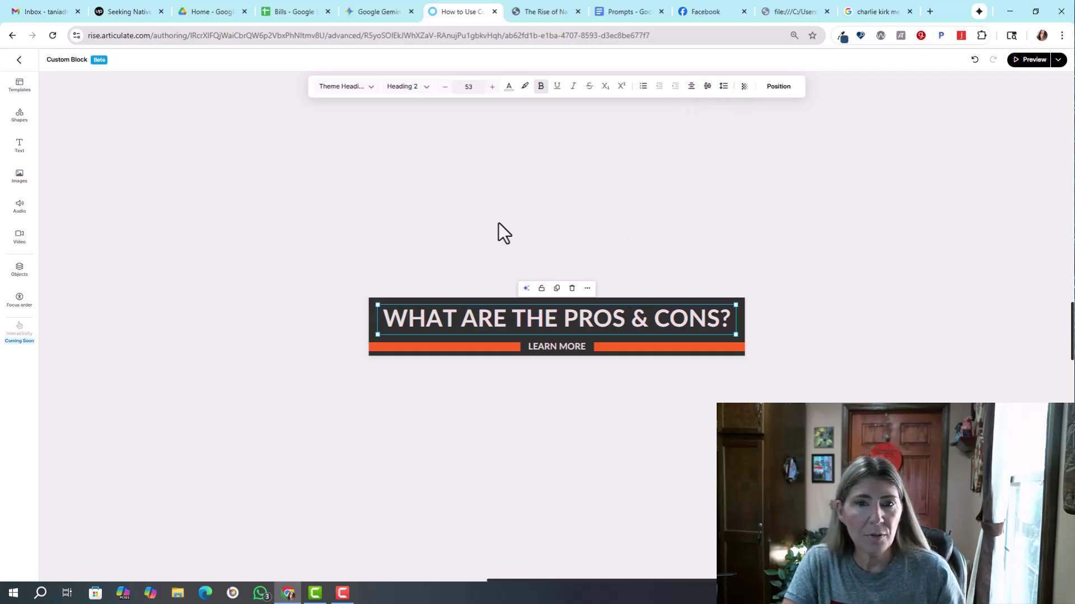
click(101, 314)
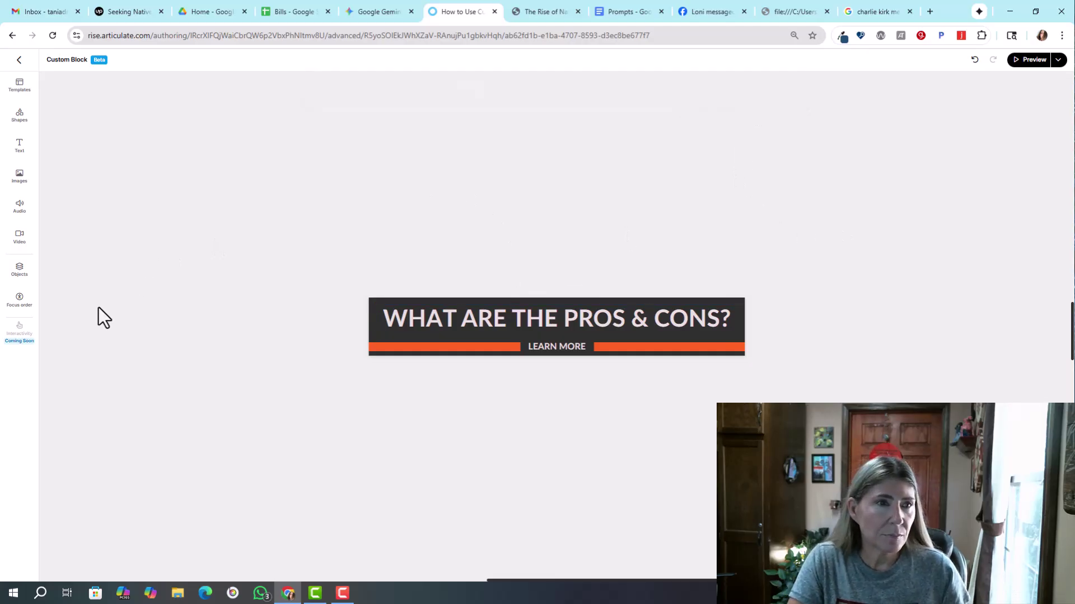
Step: Go back to the How to Use Custom Blocks lesson and scroll through its blocks, including the Pros & Cons section
click(17, 62)
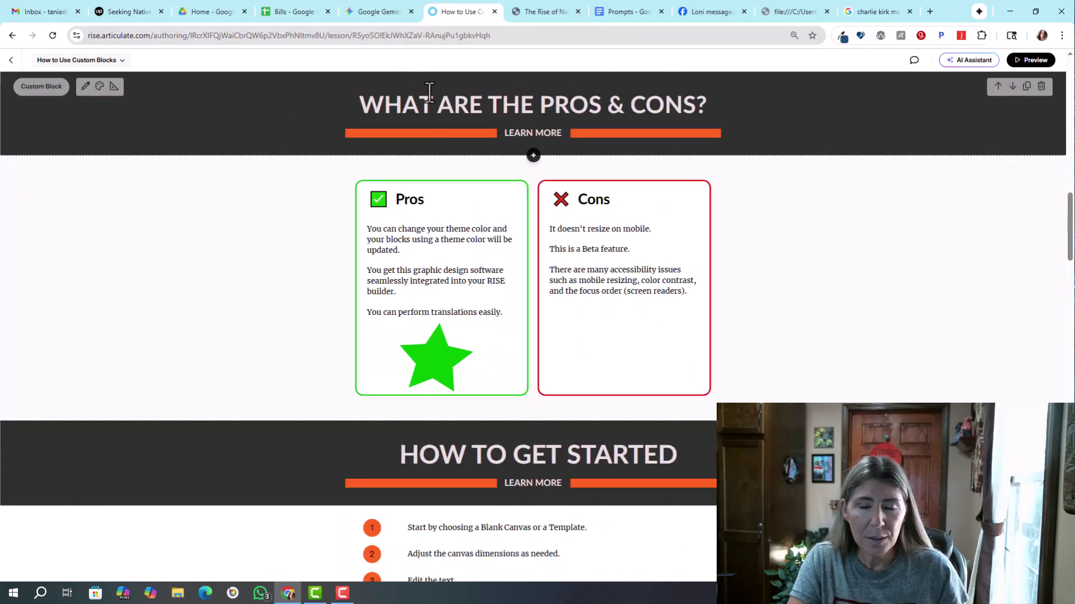
scroll(928, 261, down, 2)
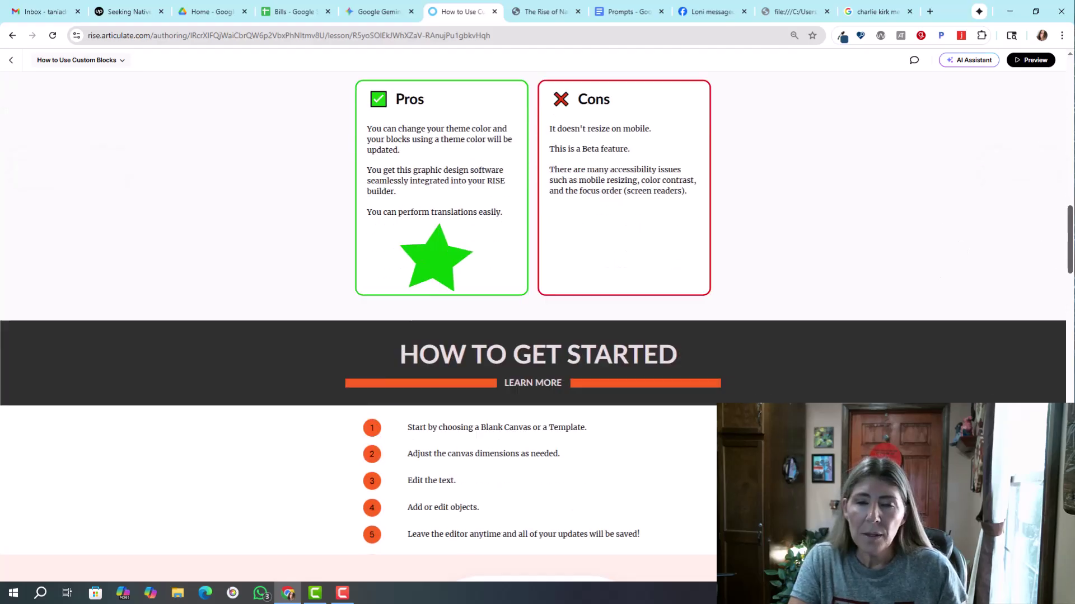
scroll(928, 261, down, 4)
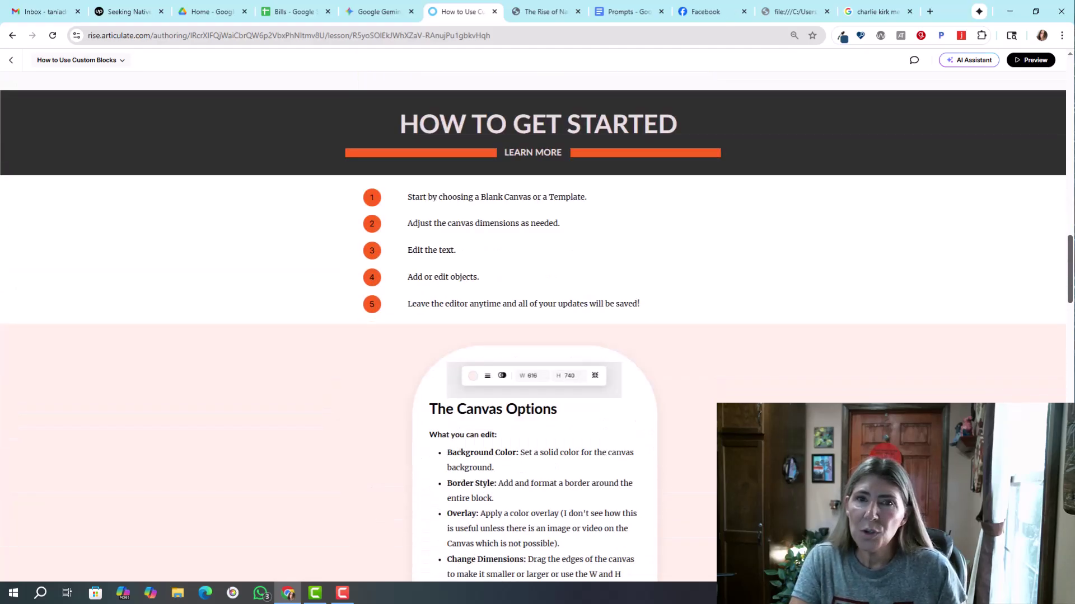
scroll(928, 261, down, 7)
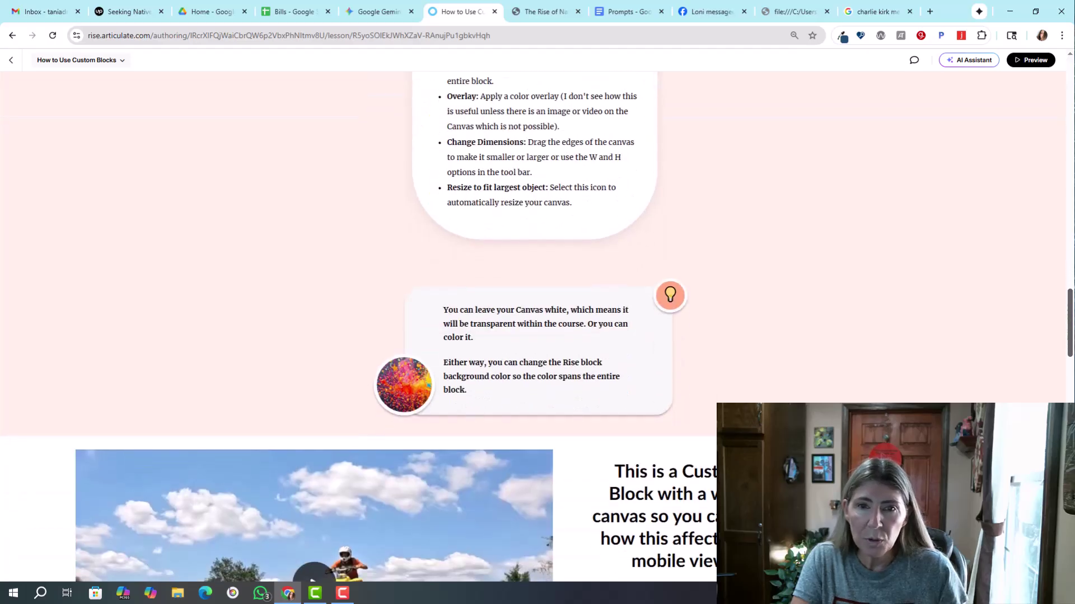
scroll(928, 261, down, 1)
scroll(928, 261, down, 5)
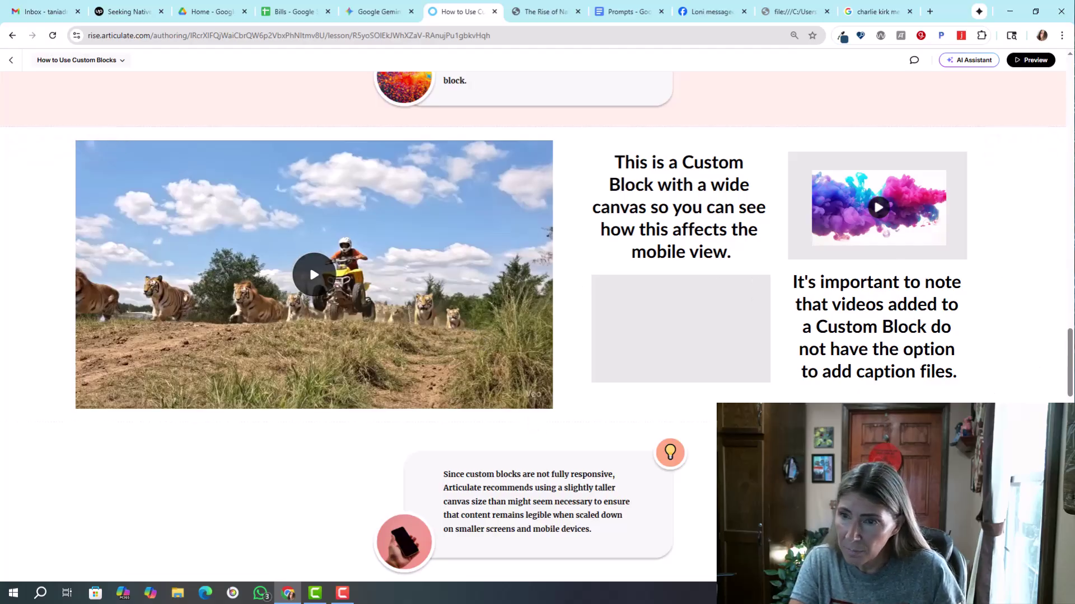
scroll(310, 264, down, 1)
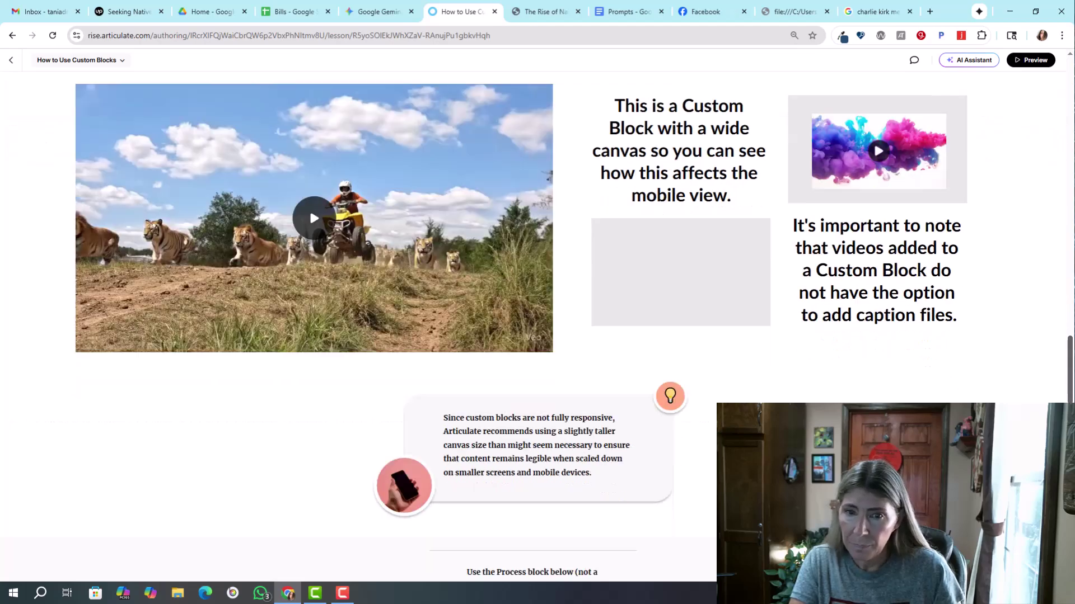
scroll(310, 208, down, 6)
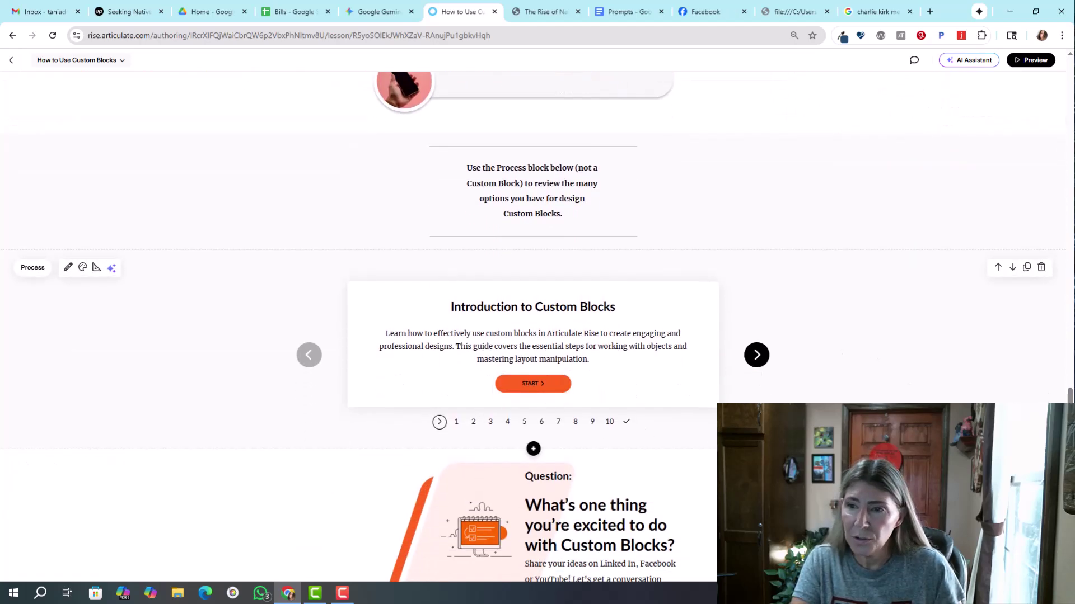
scroll(750, 415, down, 4)
scroll(533, 324, down, 4)
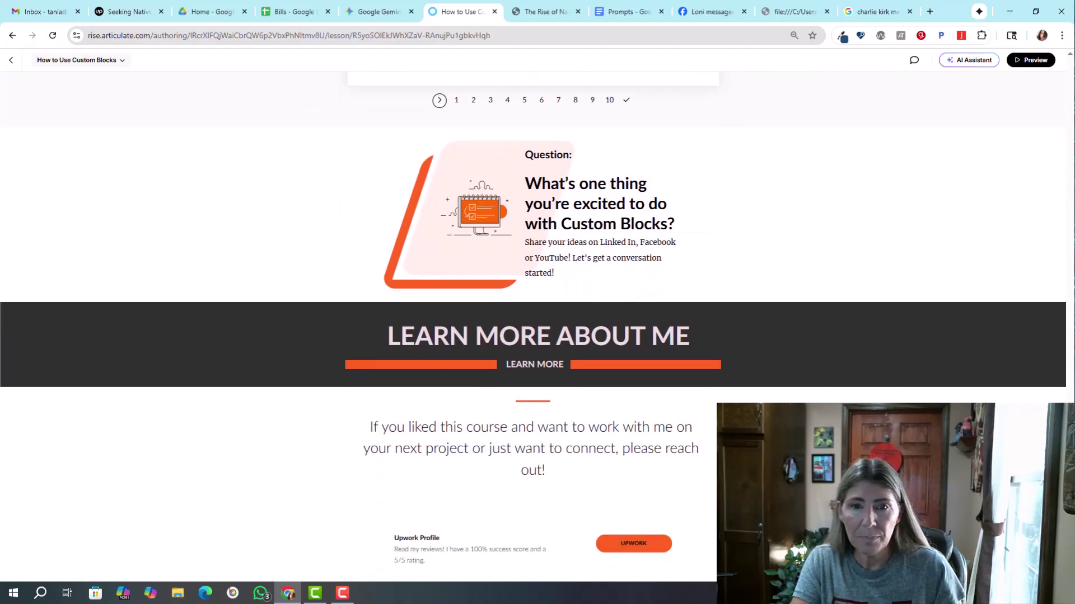
scroll(533, 324, down, 4)
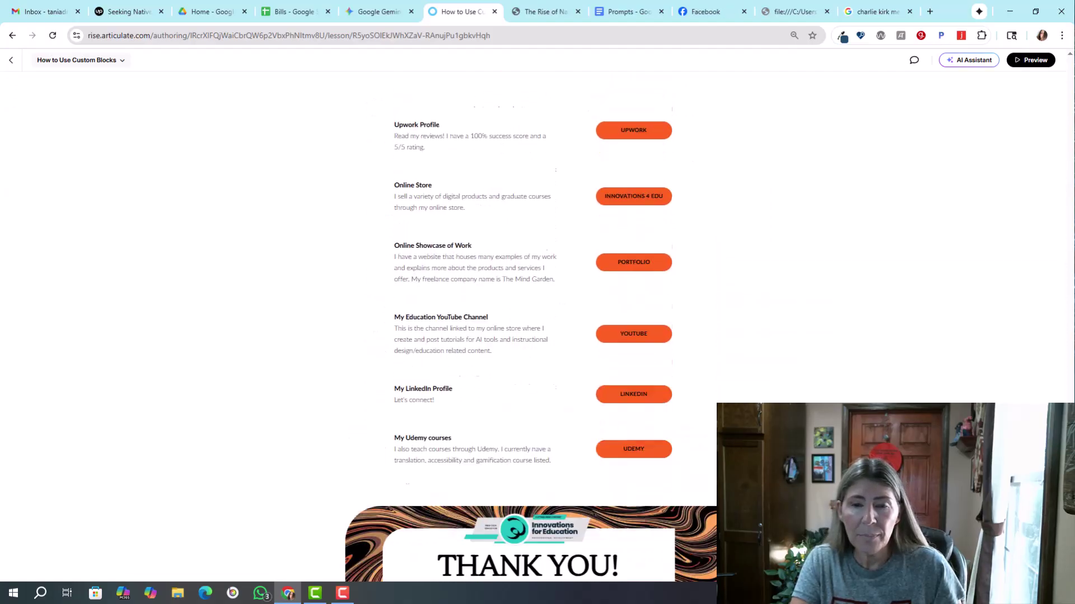
scroll(533, 324, up, 20)
scroll(533, 324, up, 2)
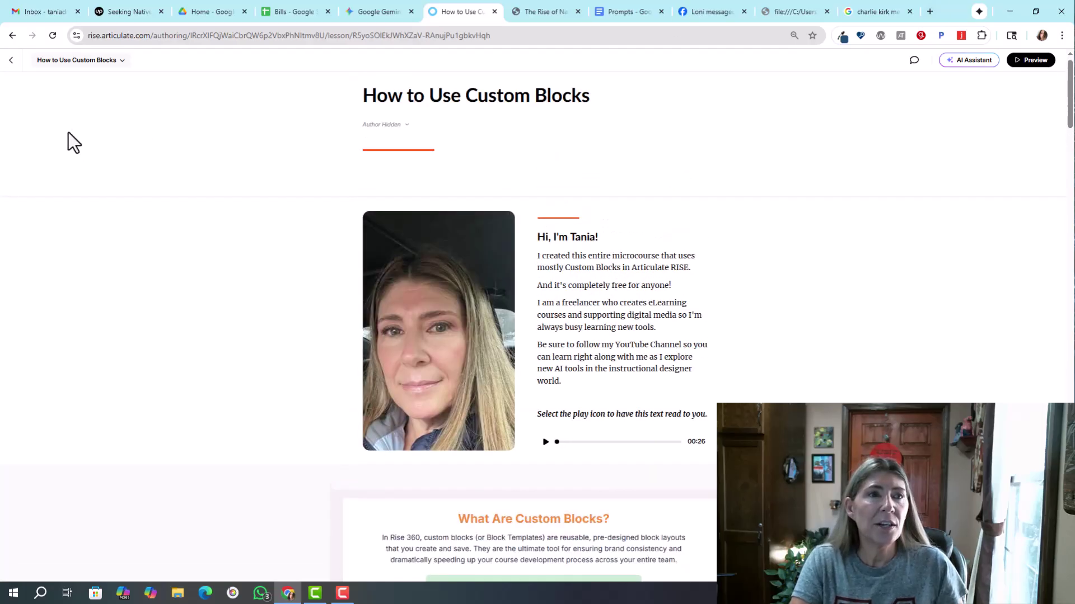
Step: From the course outline, switch the theme colour to Blueberry, save, and return to the outline
click(9, 62)
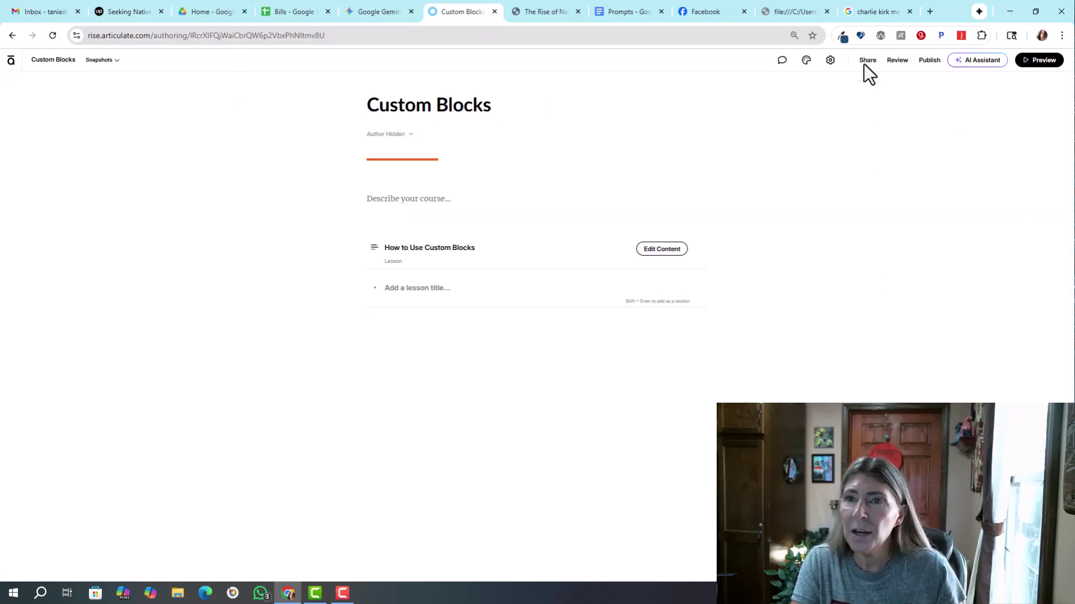
click(806, 60)
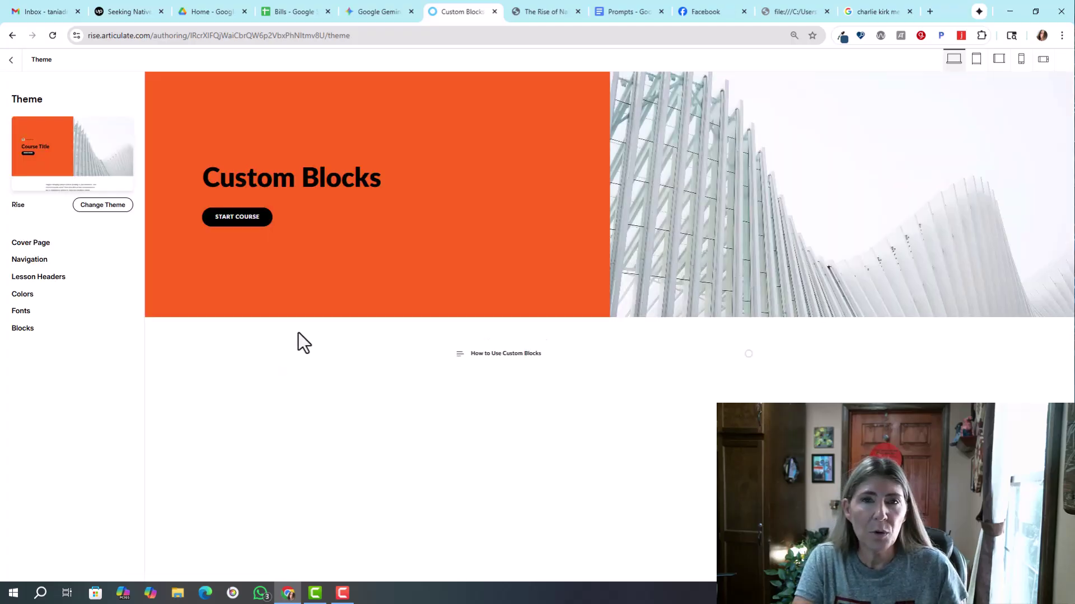
click(22, 295)
click(46, 184)
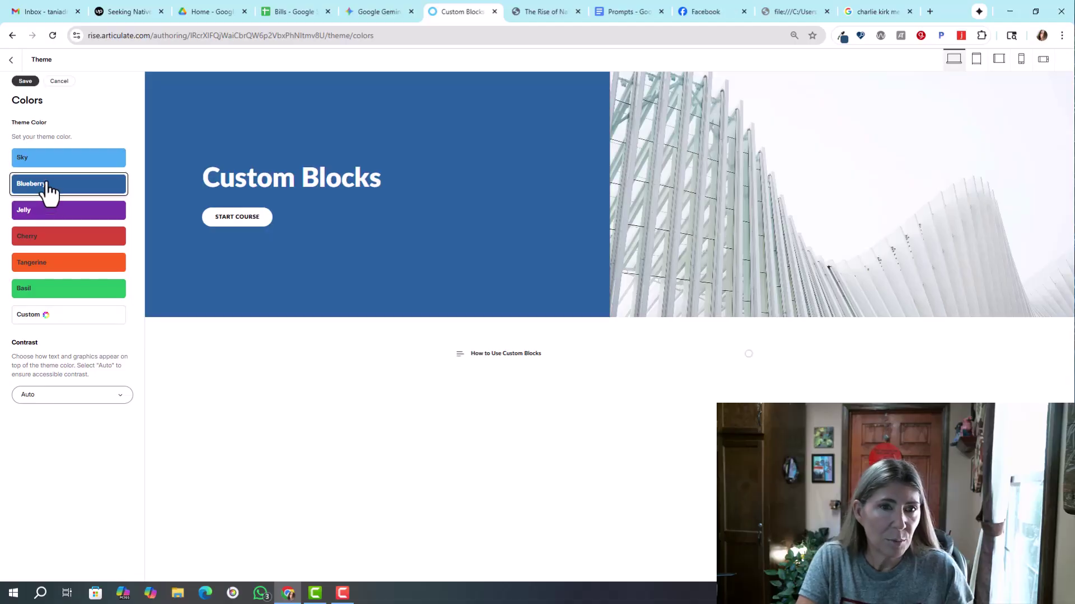
click(25, 81)
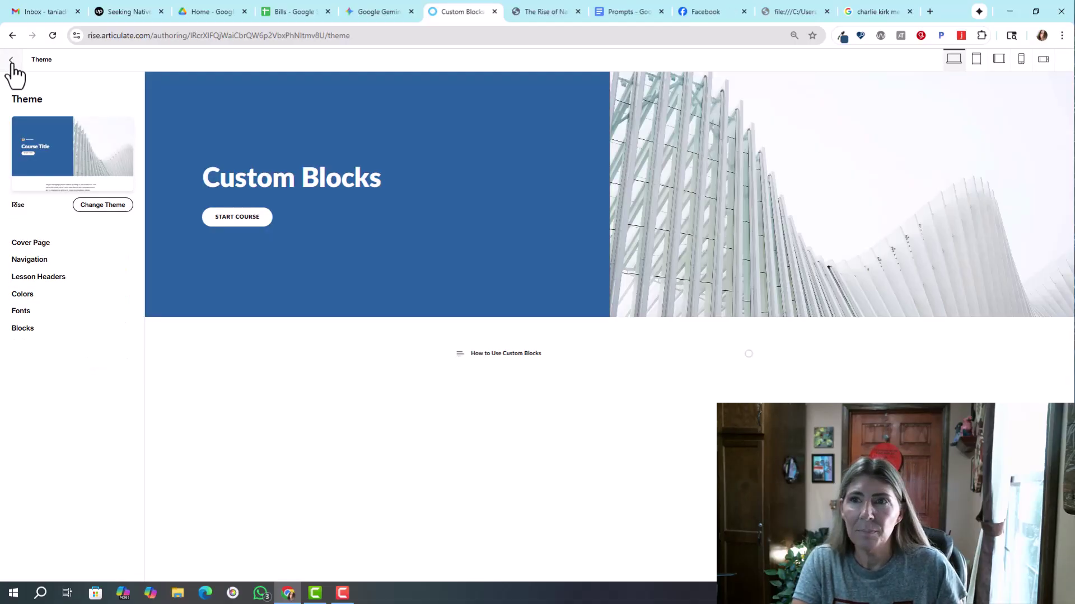
click(11, 61)
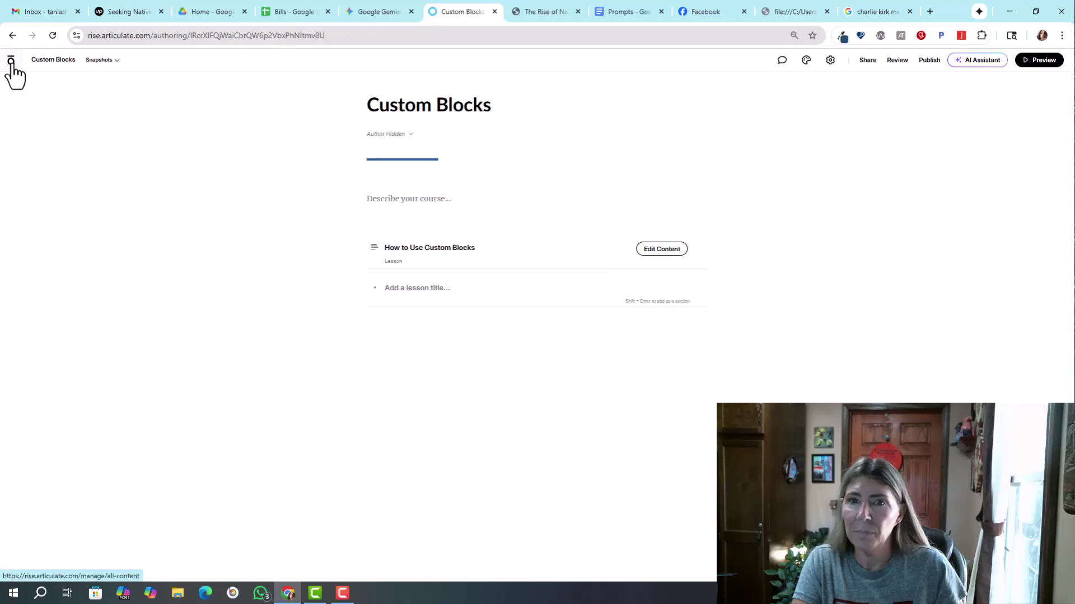
Step: Edit the How to Use Custom Blocks lesson and scroll down to the Question block
click(650, 257)
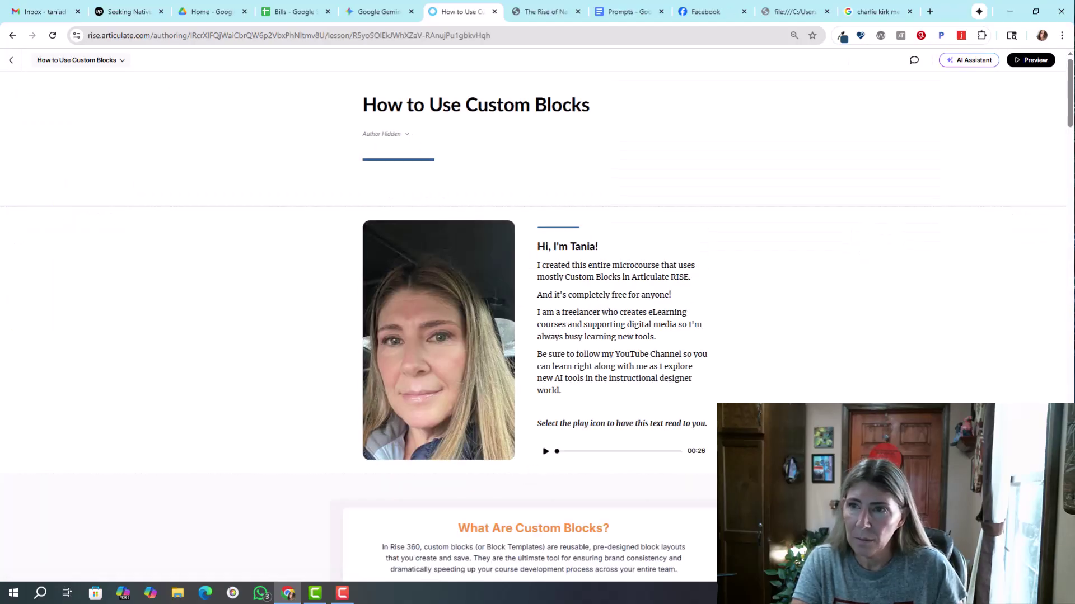
drag(1070, 120, 1069, 335)
scroll(1070, 336, down, 12)
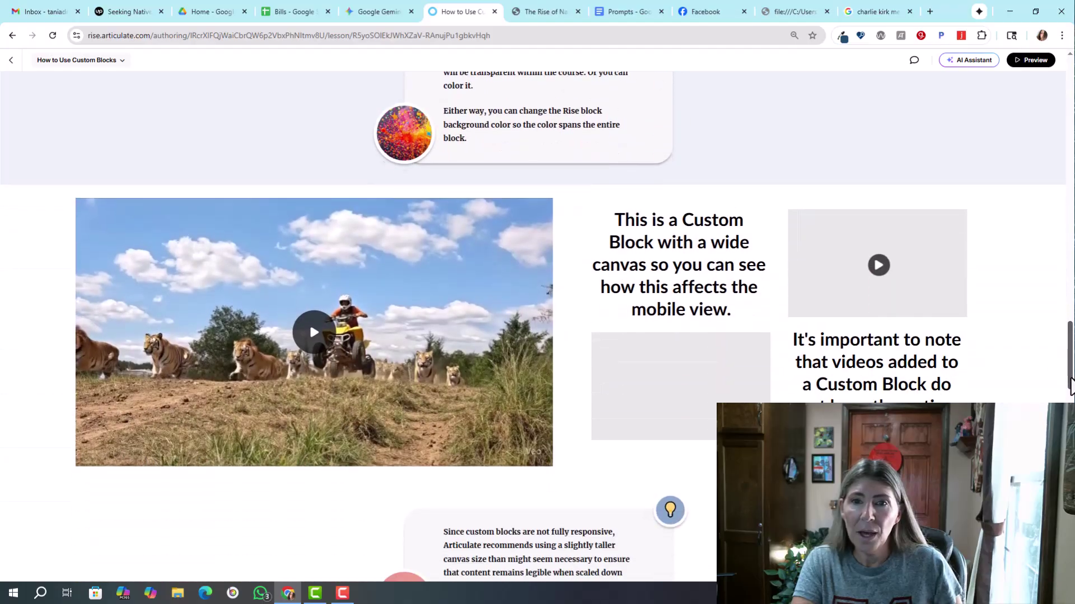
scroll(537, 325, down, 5)
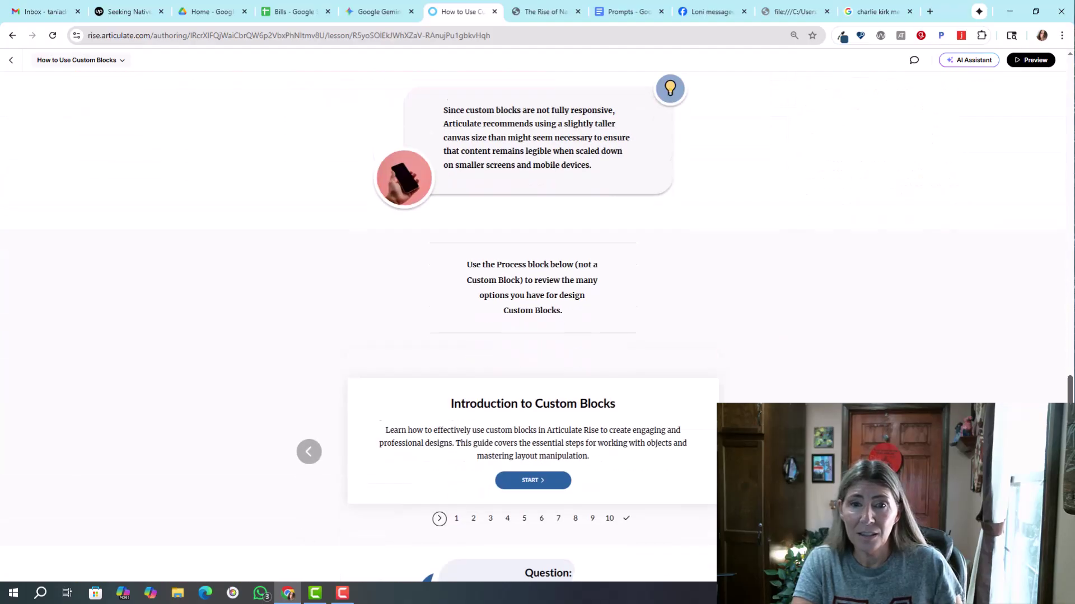
scroll(524, 254, down, 5)
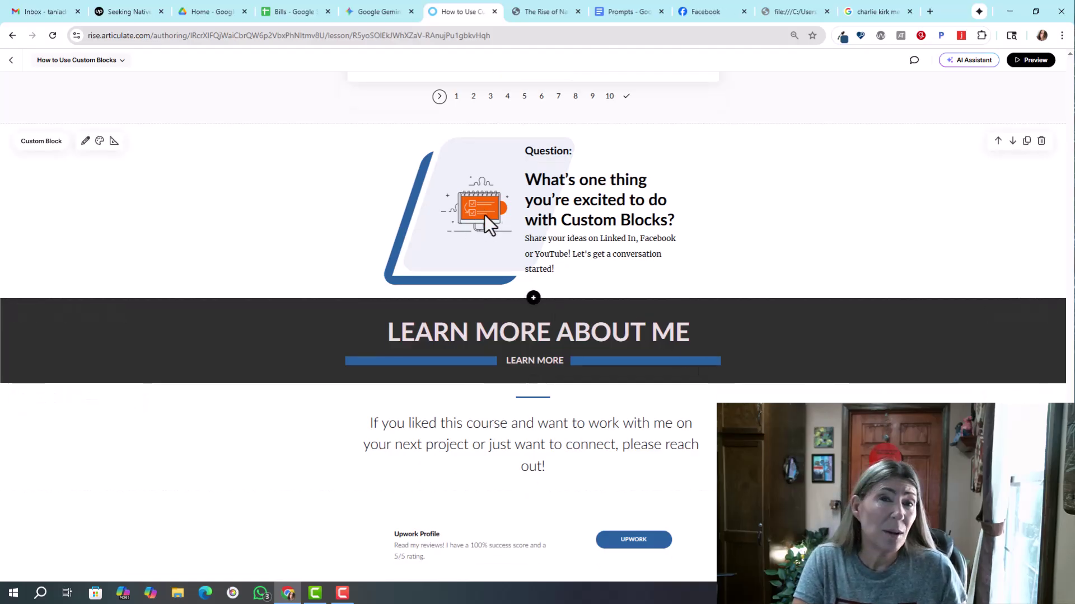
click(86, 143)
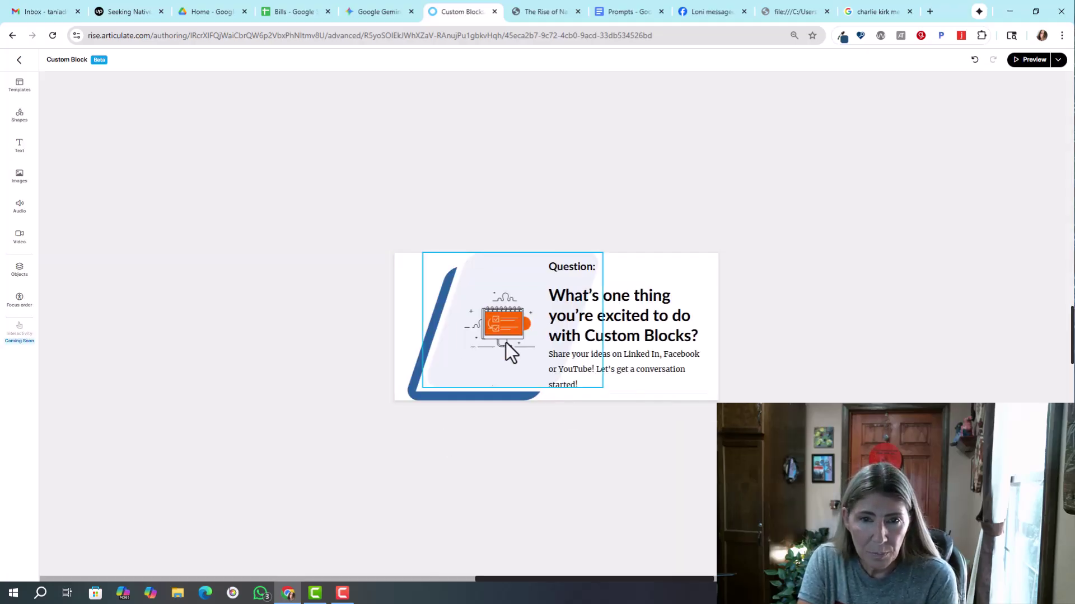
click(514, 322)
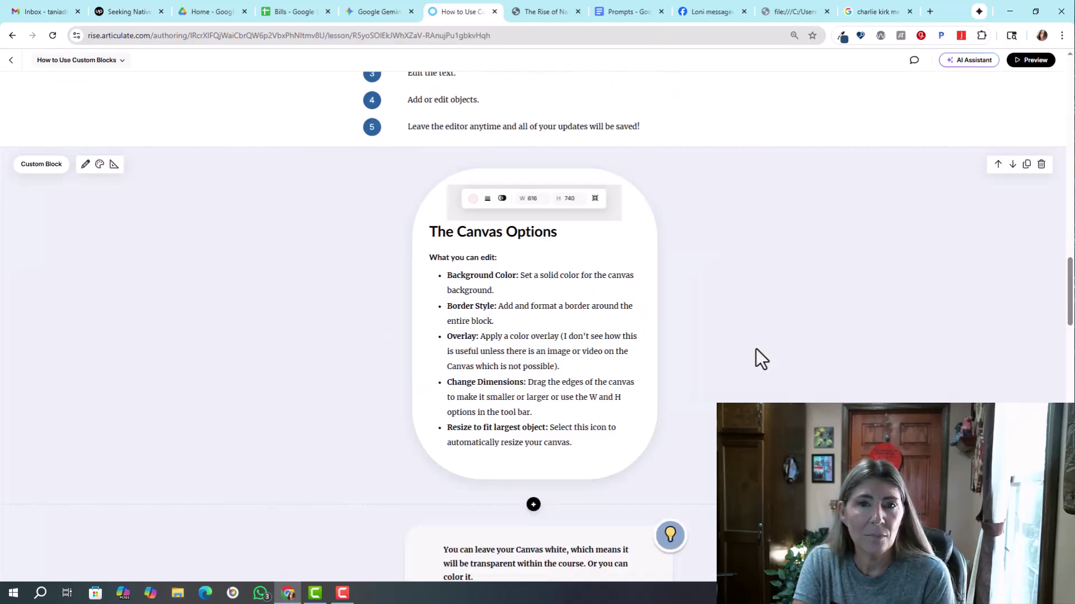
drag(1069, 278, 1019, 64)
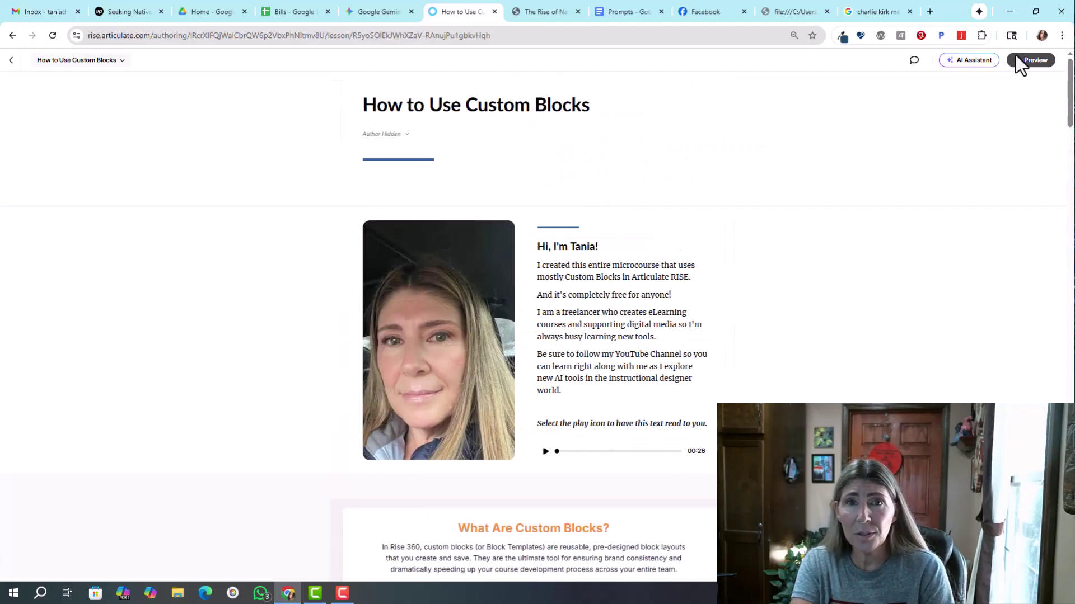